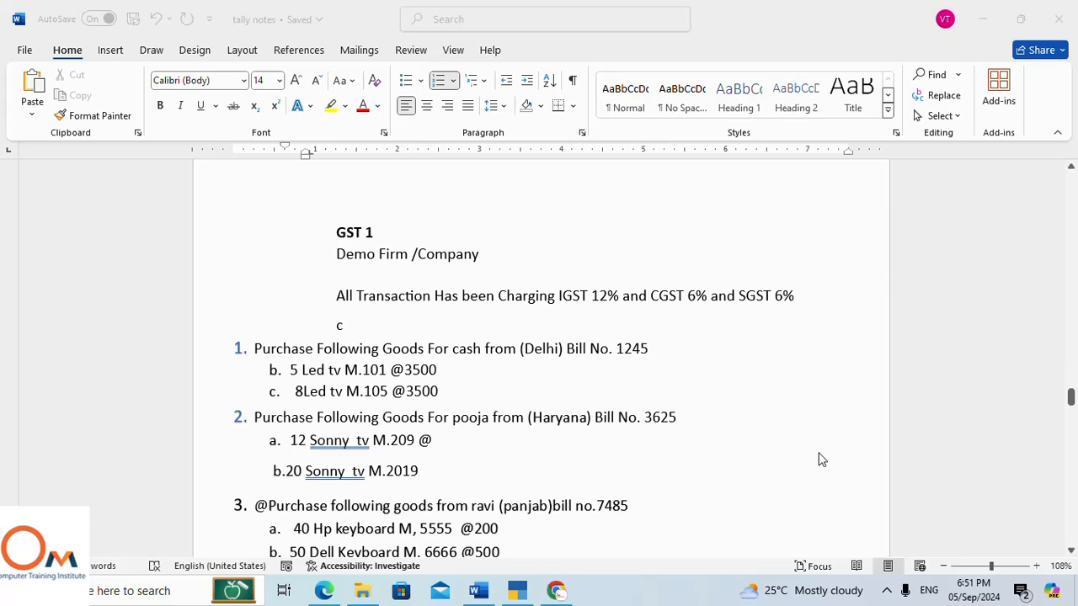
# Review the four purchase transactions and the GST rates in the GST 1 exercise of the tally notes document.
pyautogui.scroll(-1, 434, 261)
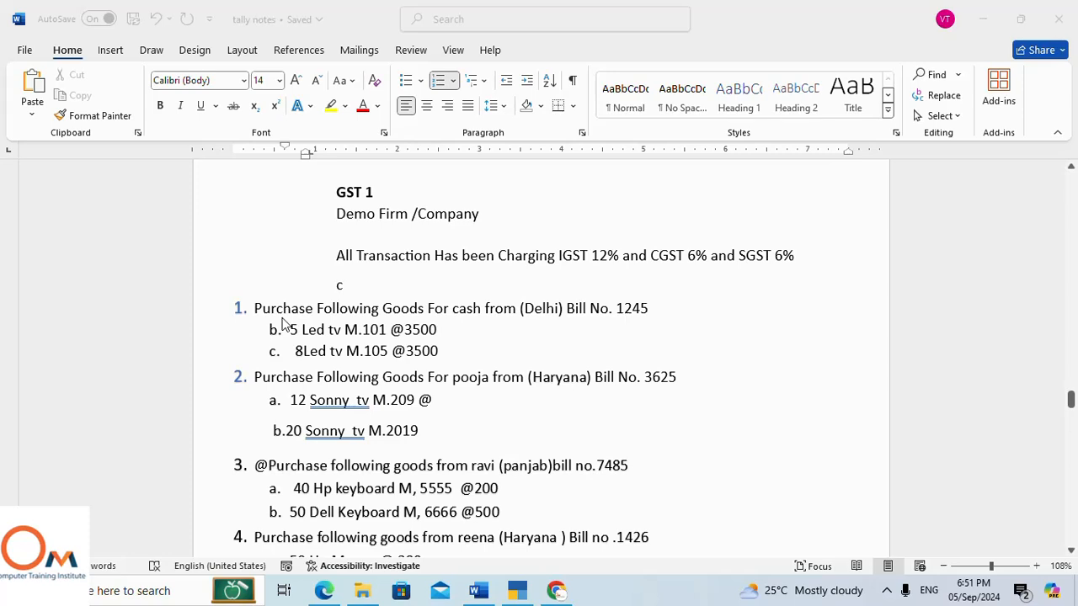
pyautogui.scroll(-3, 318, 414)
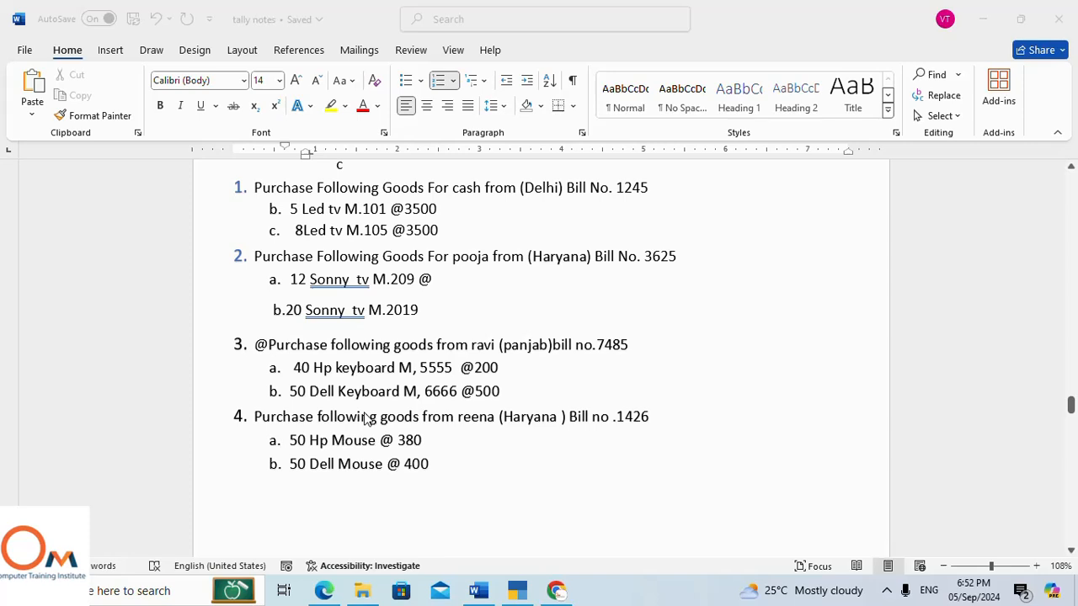
pyautogui.scroll(2, 464, 369)
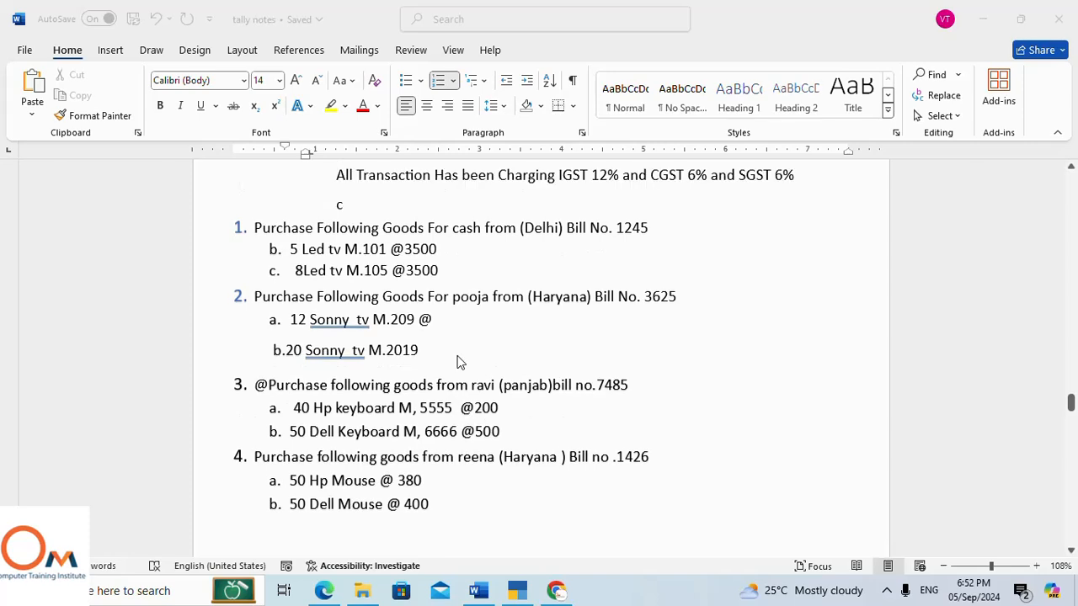
pyautogui.scroll(-3, 593, 310)
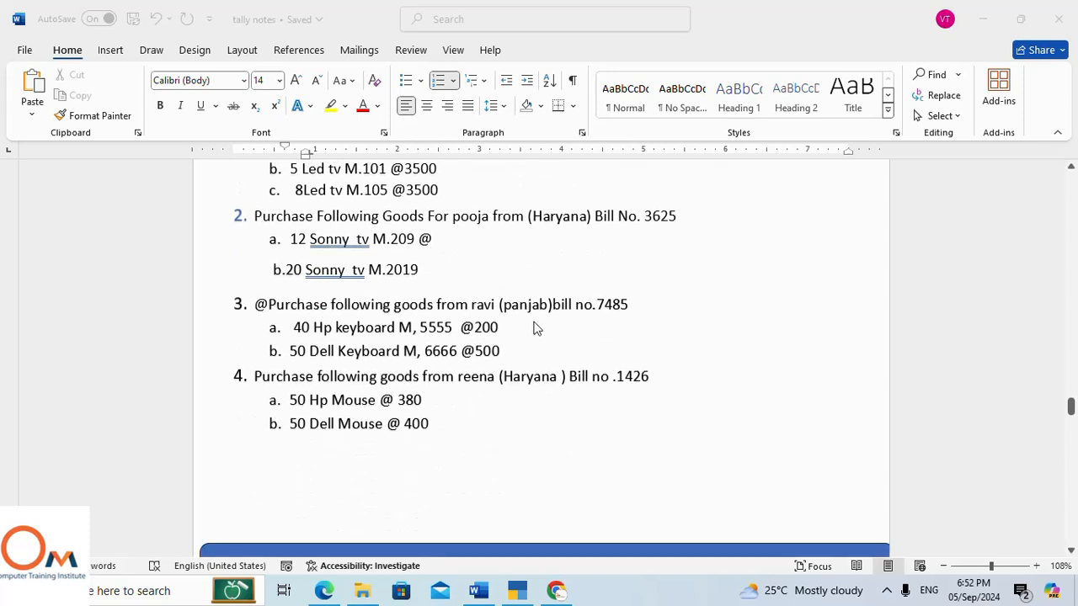
pyautogui.scroll(3, 481, 332)
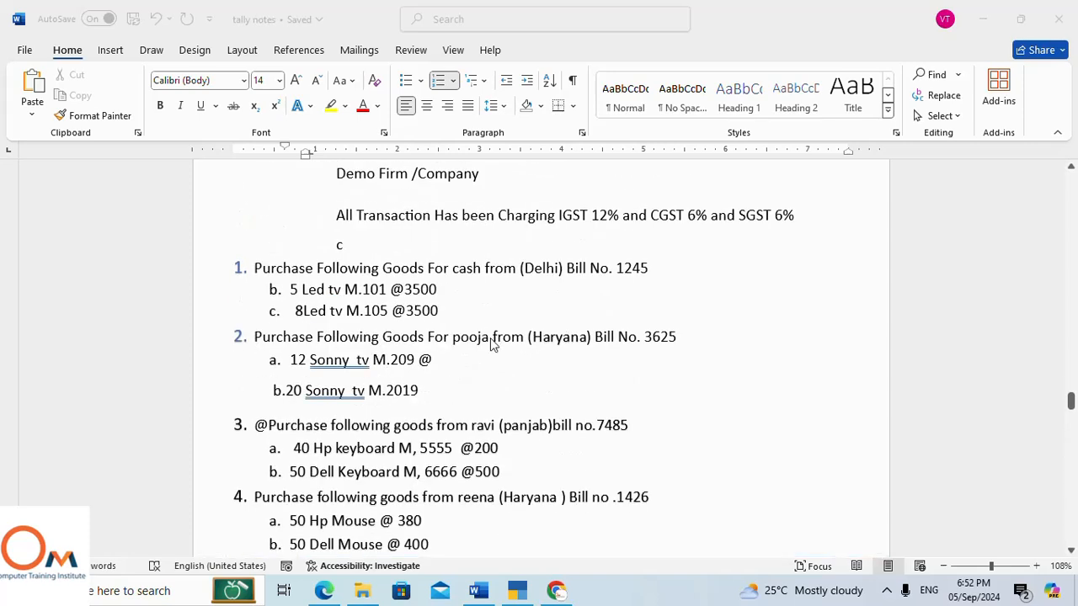
# Switch to TallyPrime and leave the open receipt voucher, returning to the Gateway of Tally without quitting.
pyautogui.click(522, 590)
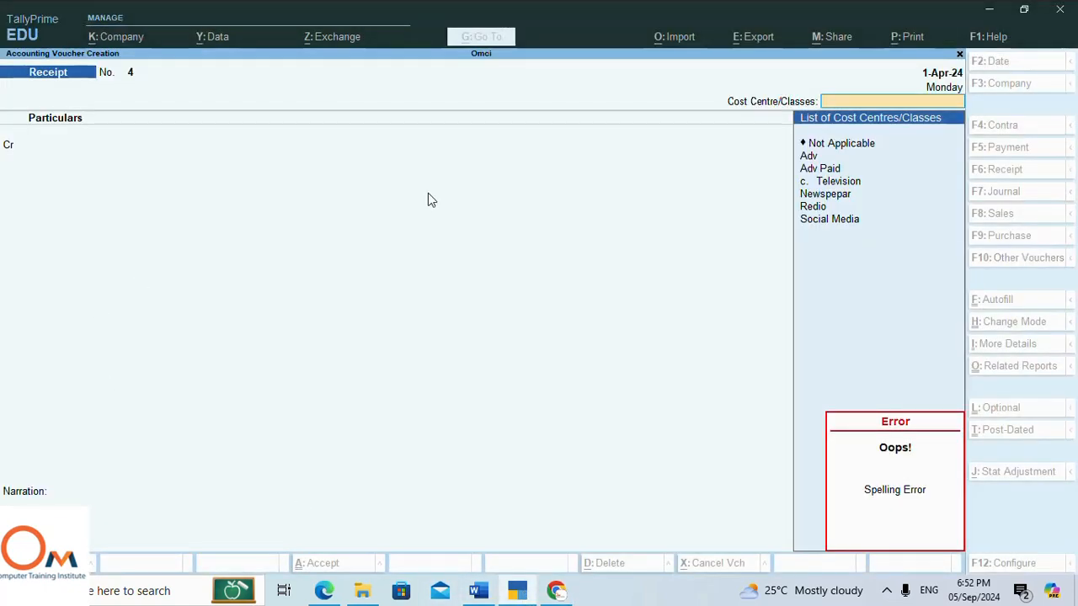
pyautogui.press('Escape')
pyautogui.press('Escape')
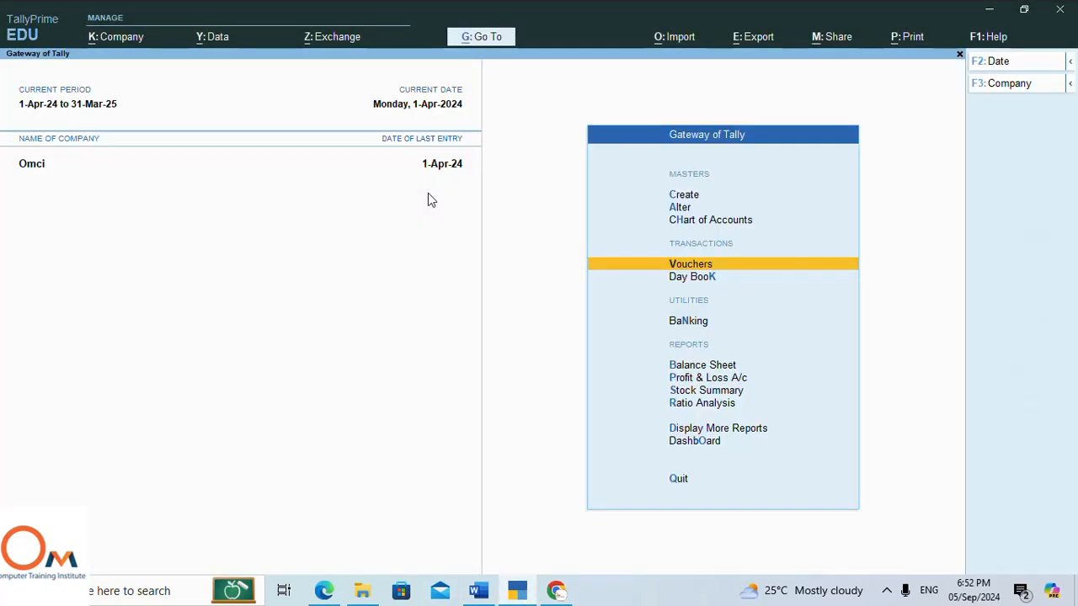
pyautogui.press('Escape')
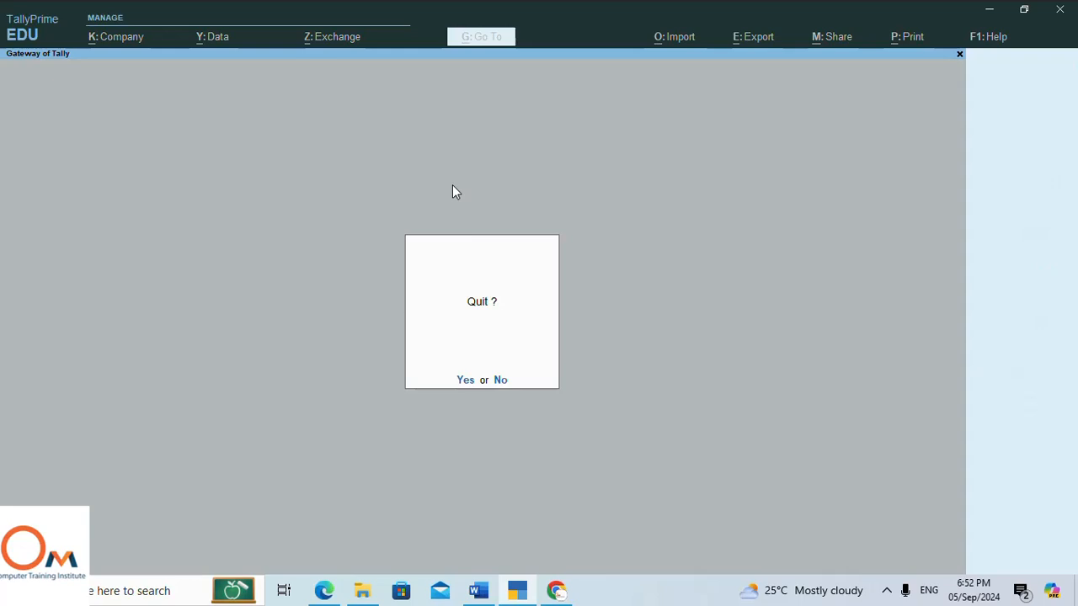
pyautogui.click(500, 383)
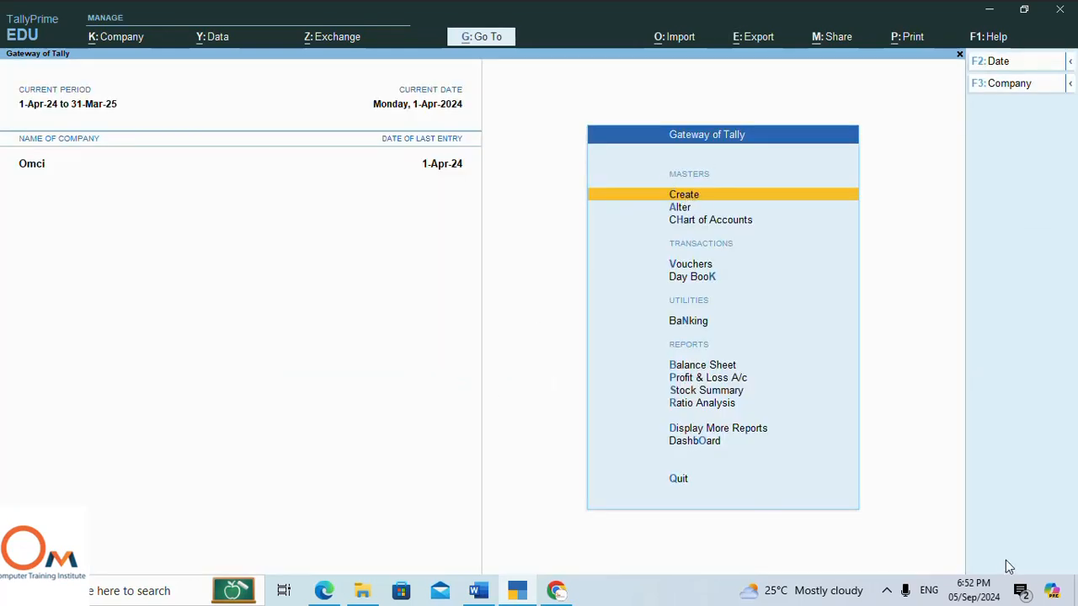
pyautogui.click(887, 590)
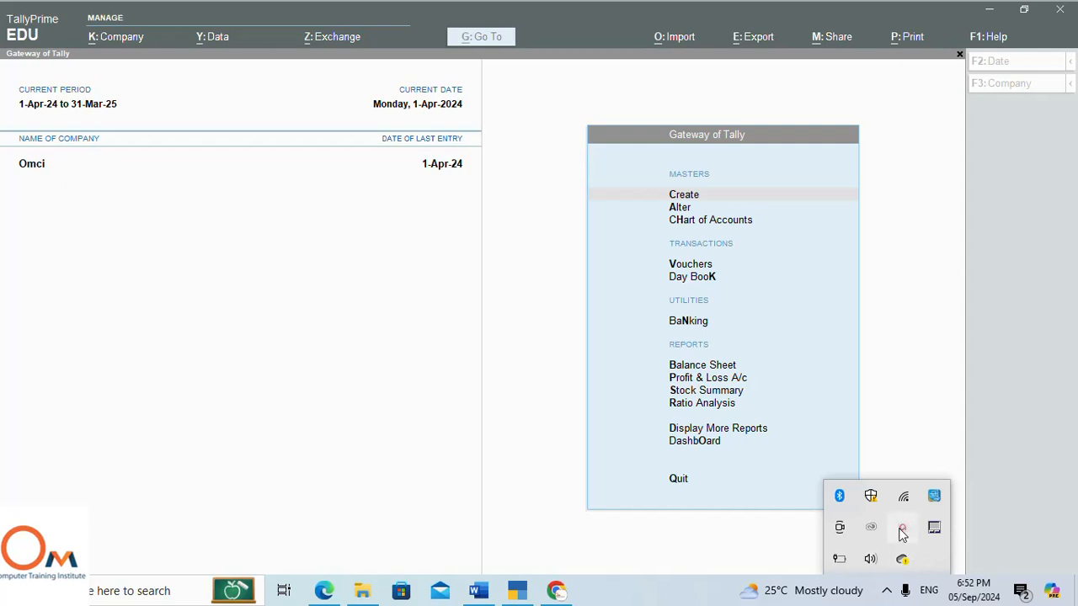
pyautogui.click(906, 549)
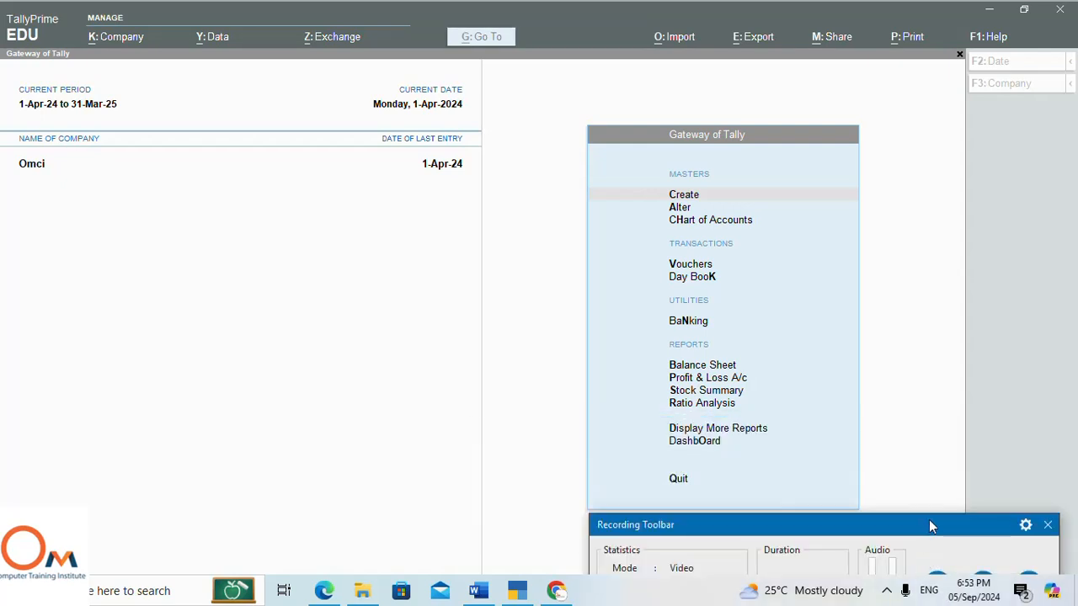
pyautogui.click(815, 303)
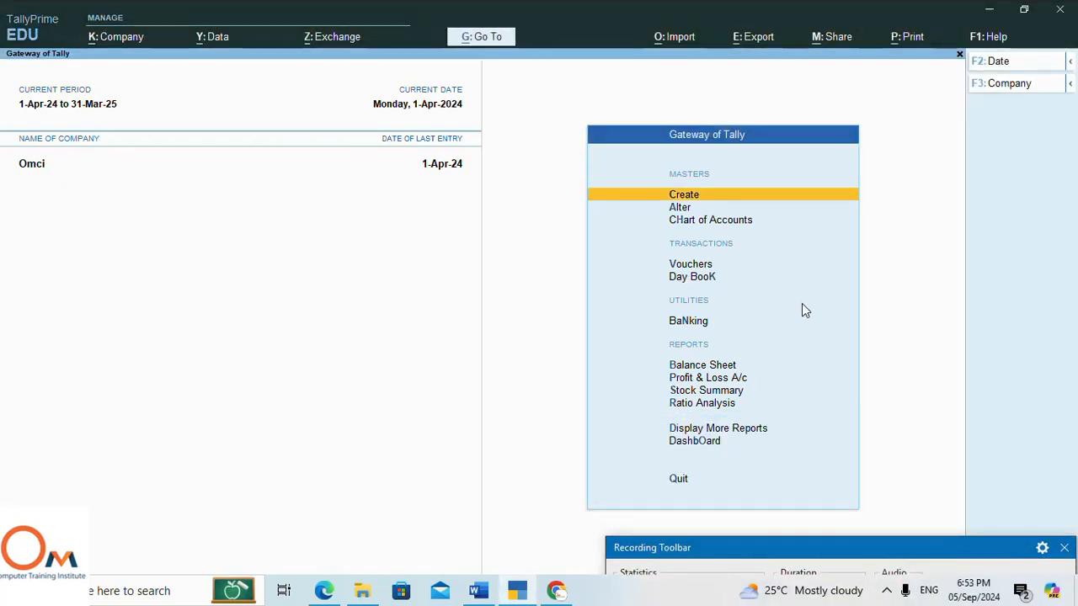
# Open the creation form for a new inventory unit.
pyautogui.press('Return')
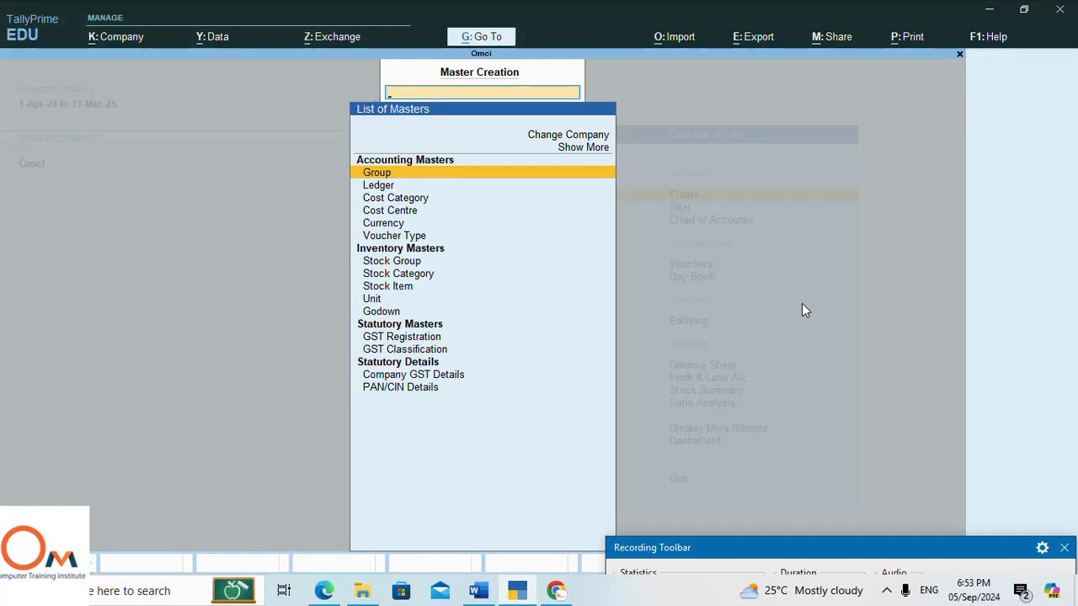
pyautogui.press('Down')
pyautogui.press('Down')
pyautogui.press('Down')
pyautogui.press('Down')
pyautogui.press('Down')
pyautogui.press('Down')
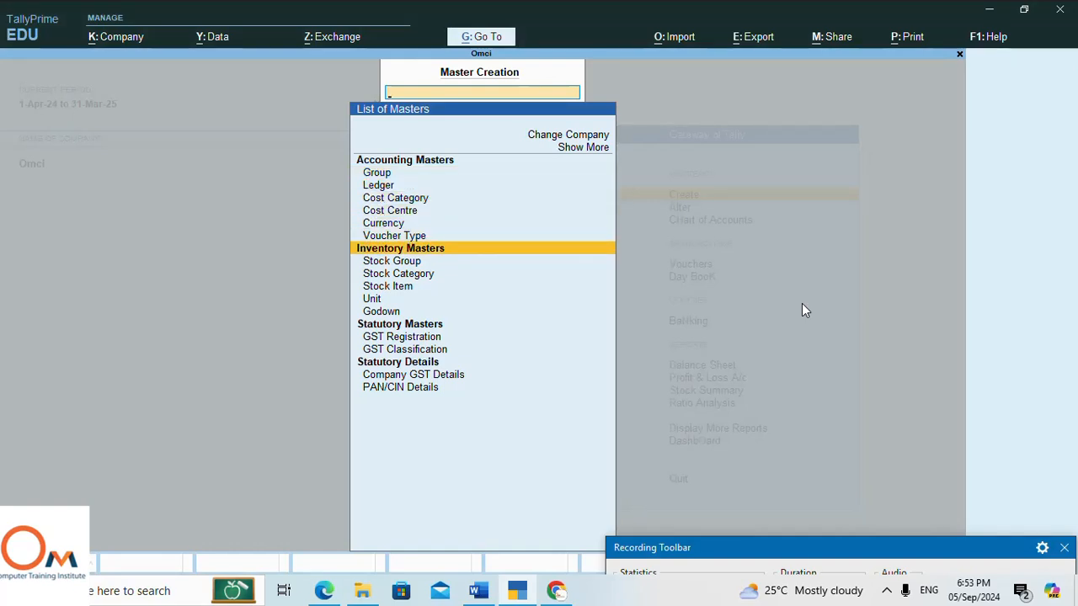
pyautogui.press('Down')
pyautogui.press('Down')
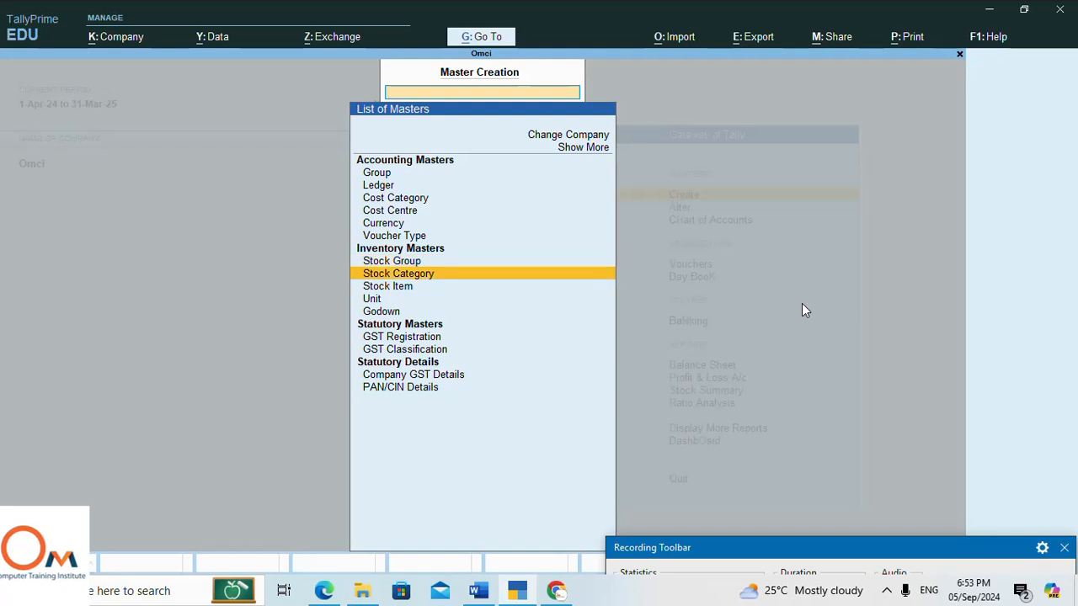
pyautogui.press('Down')
pyautogui.press('Down')
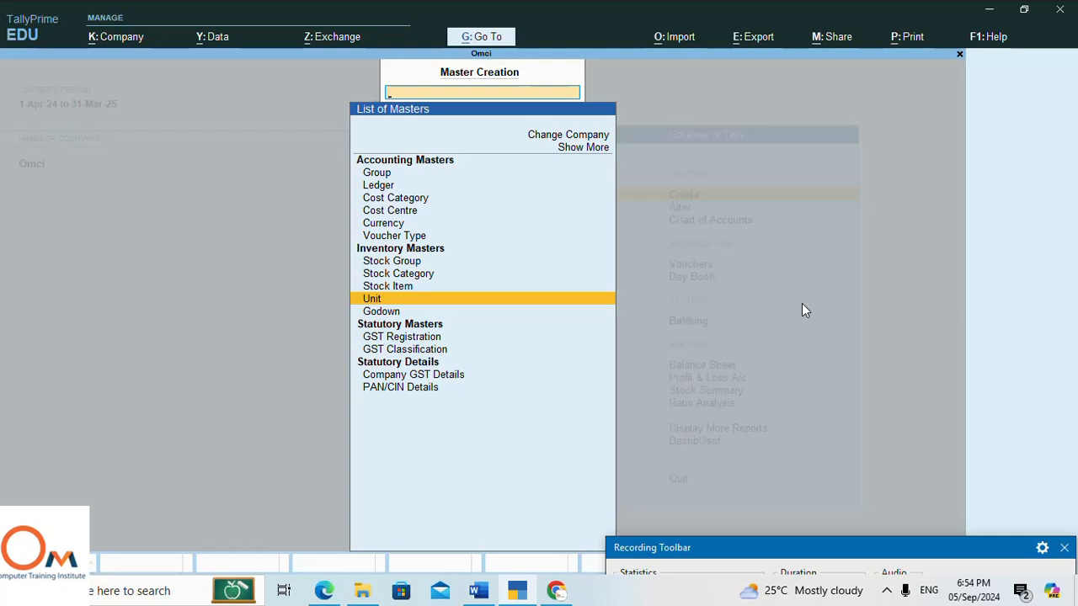
pyautogui.press('Return')
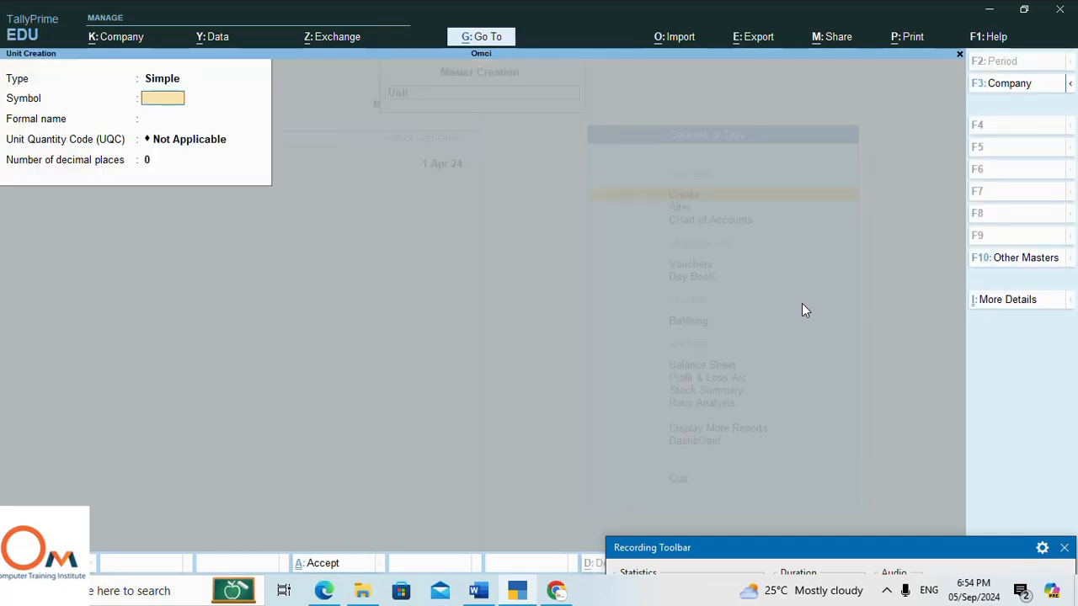
# Enter pcs as the new unit's symbol and leave its formal name blank.
pyautogui.write('kg')
pyautogui.press('BackSpace')
pyautogui.press('BackSpace')
pyautogui.write('p')
pyautogui.press('Return')
pyautogui.write('Pcs')
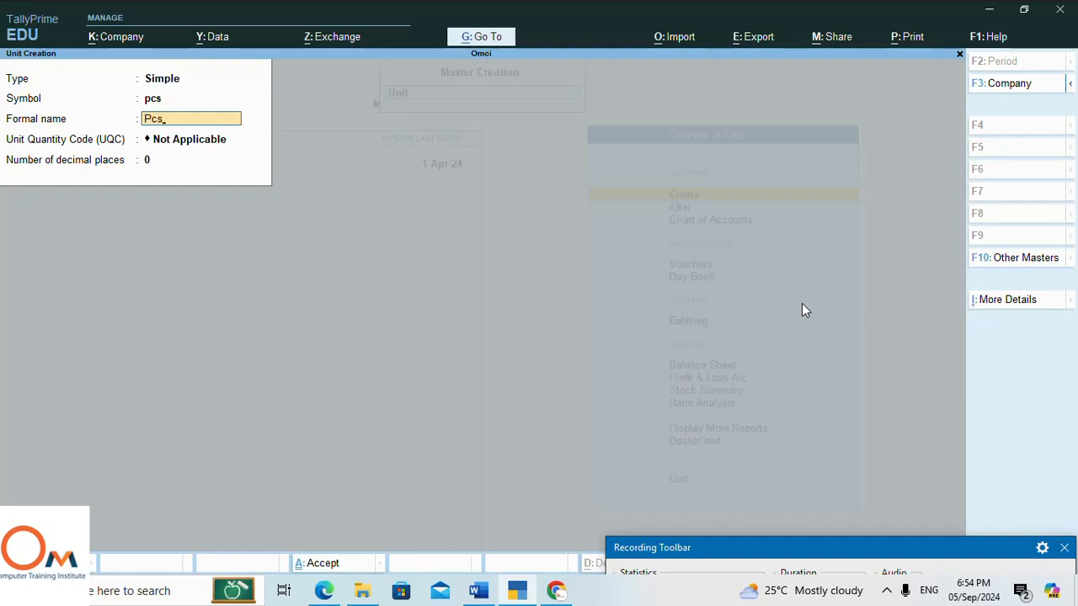
pyautogui.press('BackSpace')
pyautogui.press('BackSpace')
pyautogui.press('Return')
# Set the Unit Quantity Code to PAC-PACKS, keep 0 decimal places and save the unit.
pyautogui.write('p')
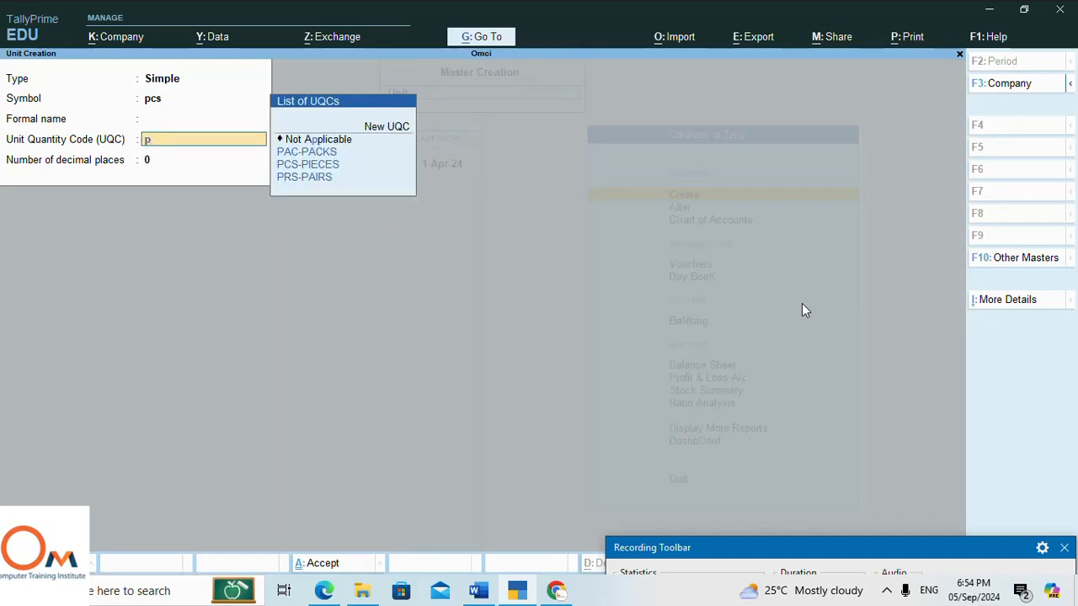
pyautogui.press('Down')
pyautogui.press('Return')
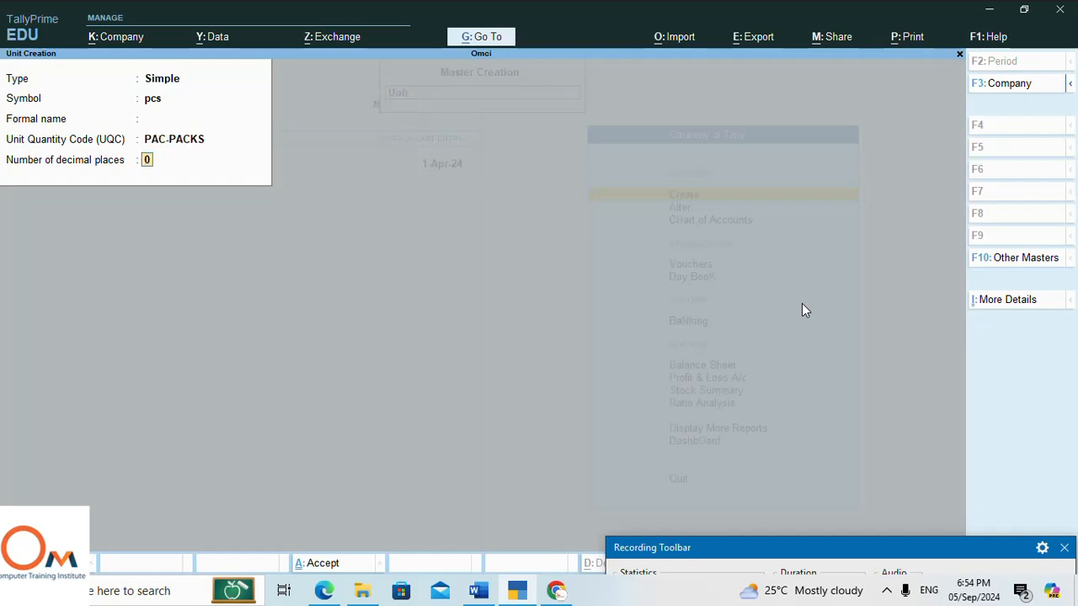
pyautogui.press('Return')
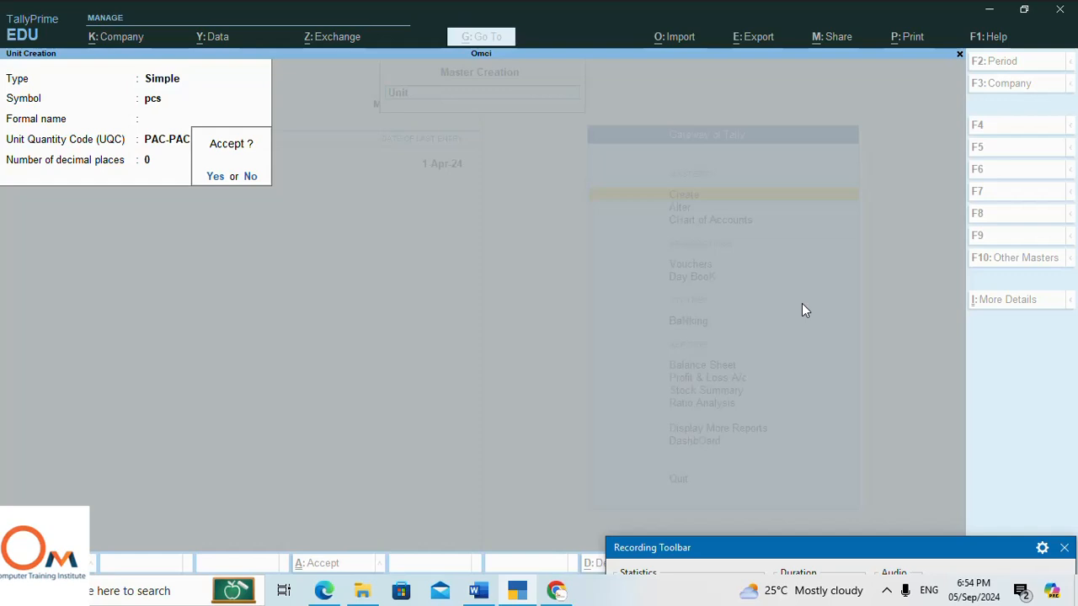
pyautogui.press('Return')
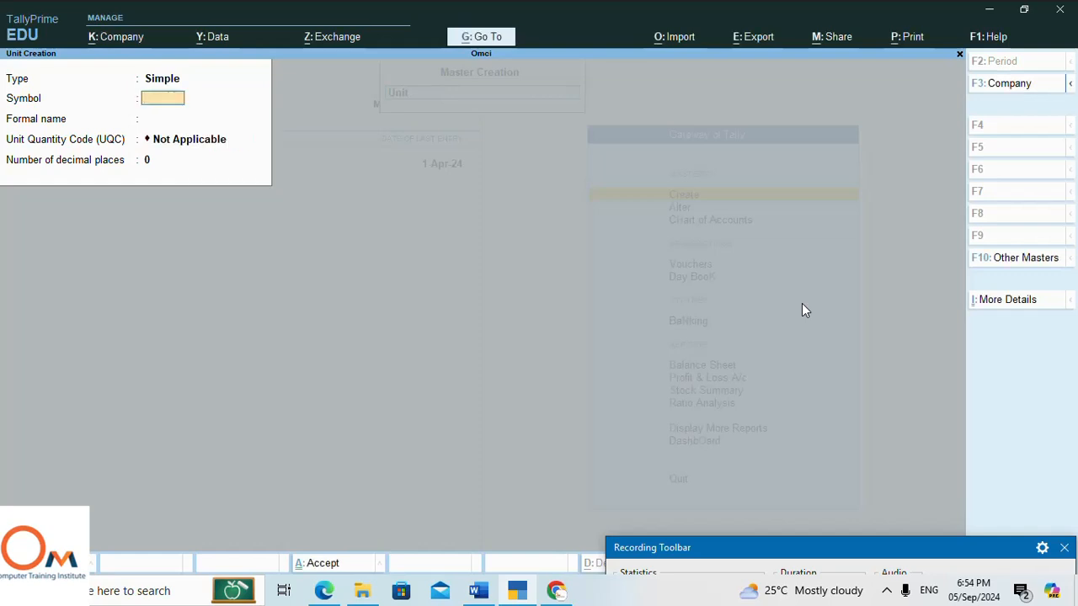
# Leave unit creation and open the creation form for a new stock group.
pyautogui.press('Escape')
pyautogui.press('Return')
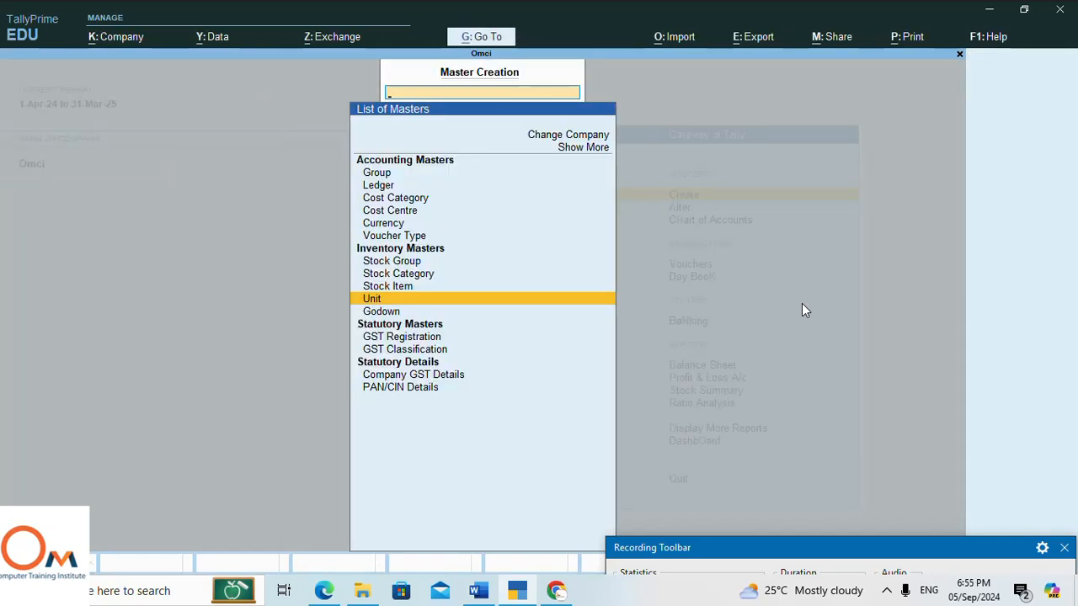
pyautogui.press('Up')
pyautogui.press('Up')
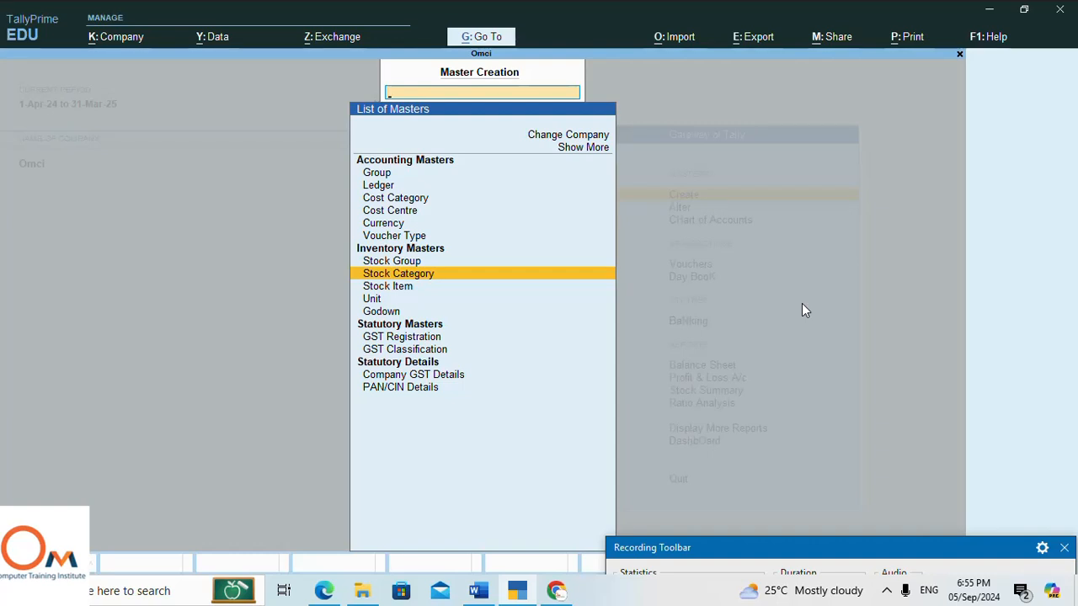
pyautogui.press('Up')
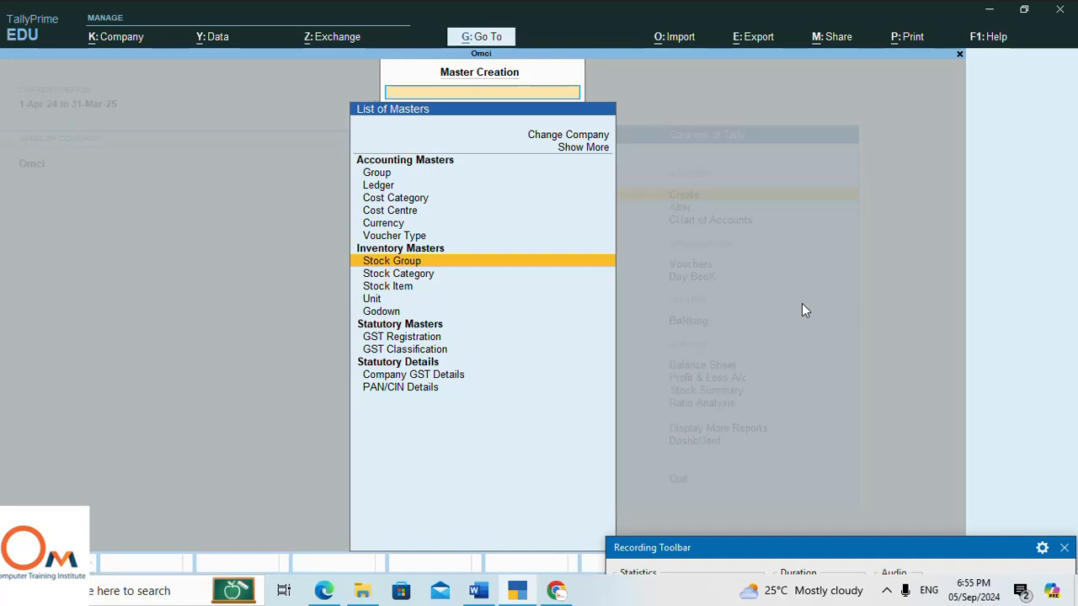
pyautogui.press('Return')
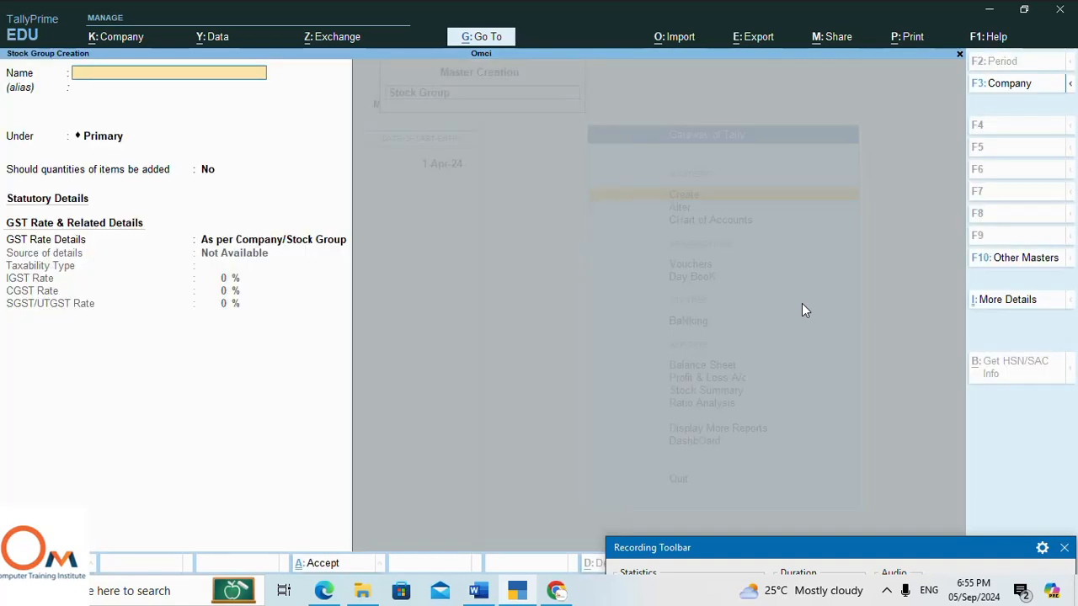
# Try to name the new stock group Keybord.
pyautogui.write('Keybord')
pyautogui.press('Return')
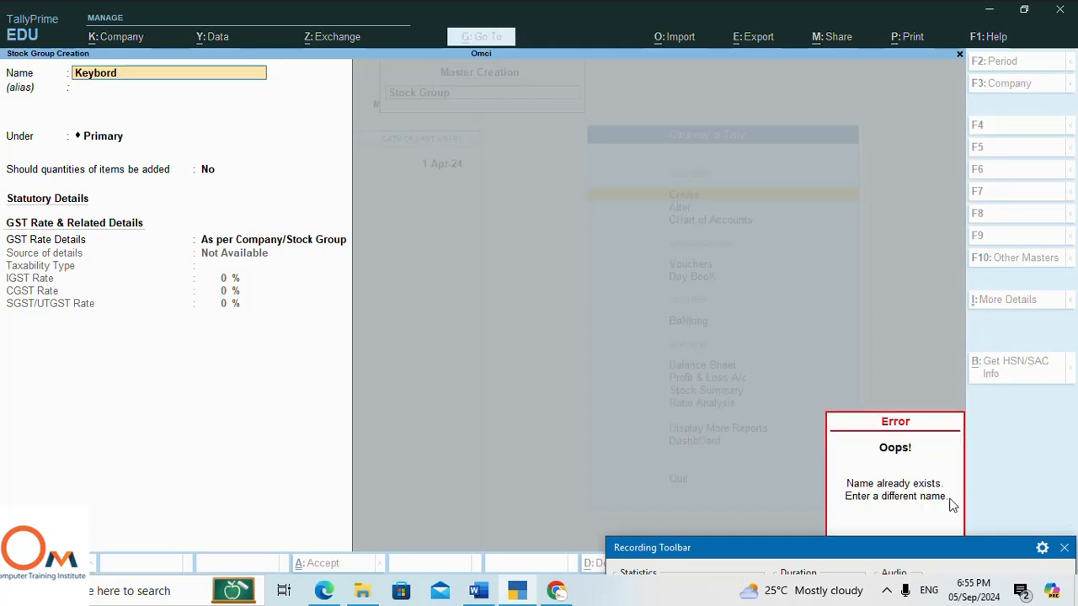
pyautogui.moveTo(932, 546); pyautogui.dragTo(942, 605)
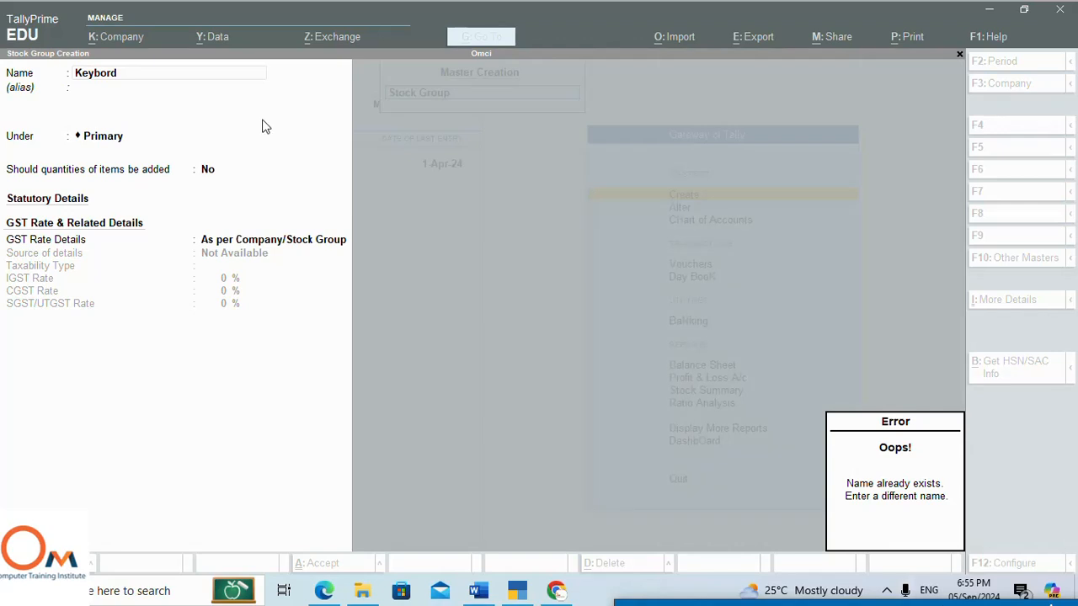
# Change the stock group's name to Eybord, leave its alias blank and place it under Primary.
pyautogui.click(131, 74)
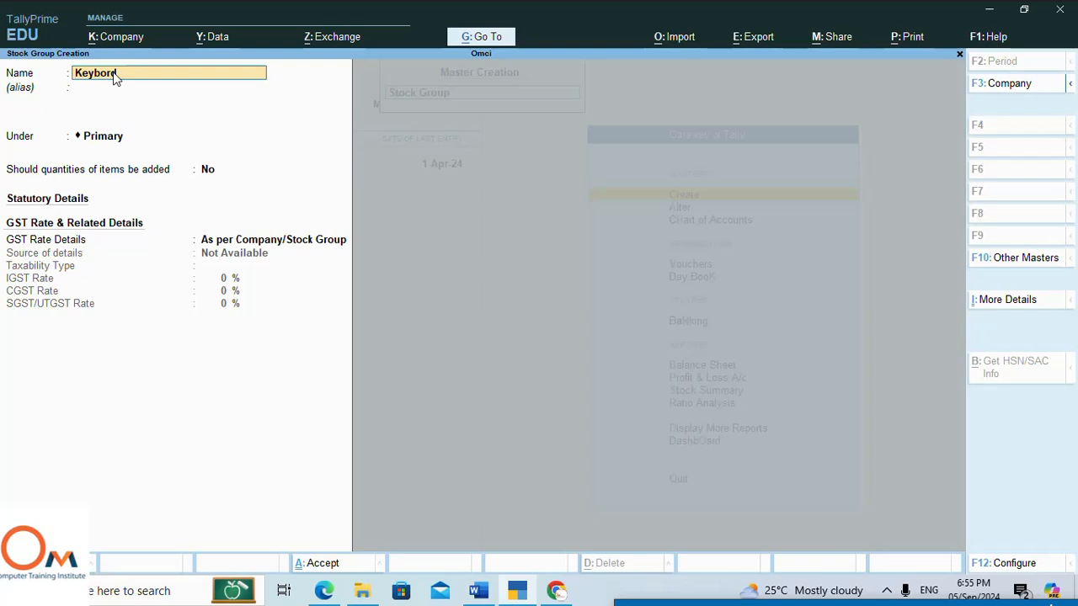
pyautogui.press('Right')
pyautogui.press('BackSpace')
pyautogui.press('Return')
pyautogui.press('Return')
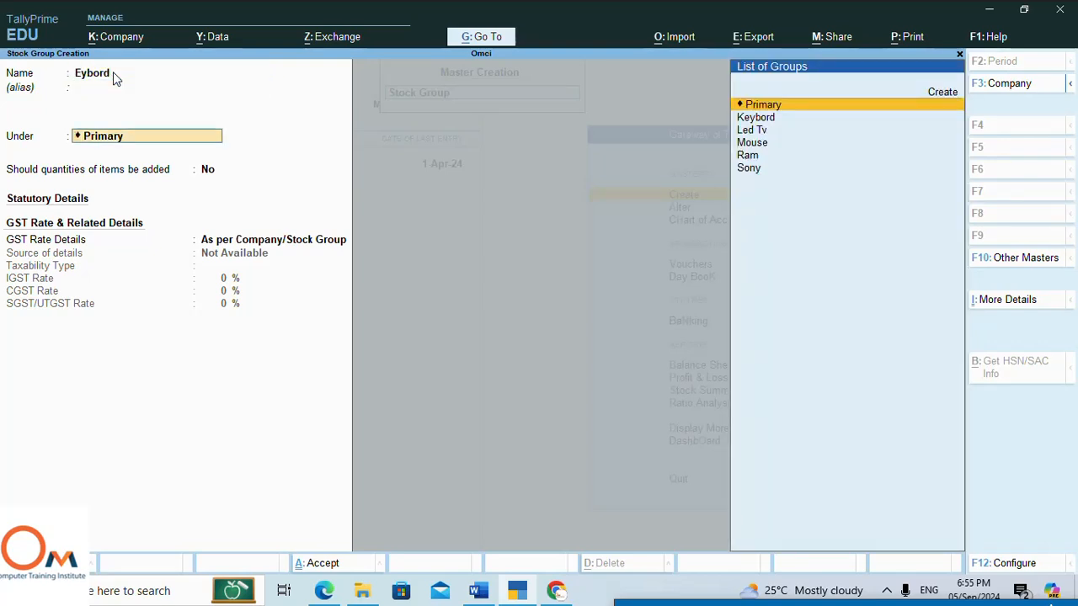
pyautogui.press('Return')
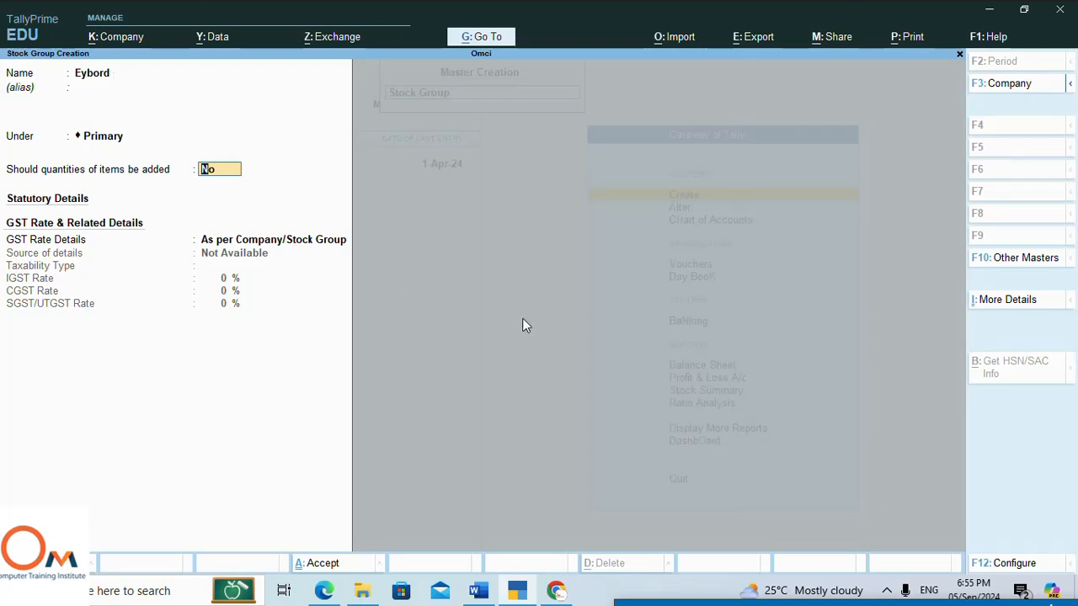
# Accept the stock group configuration unchanged, keep quantity addition at No and set GST Rate Details to Specify Details Here.
pyautogui.click(1004, 563)
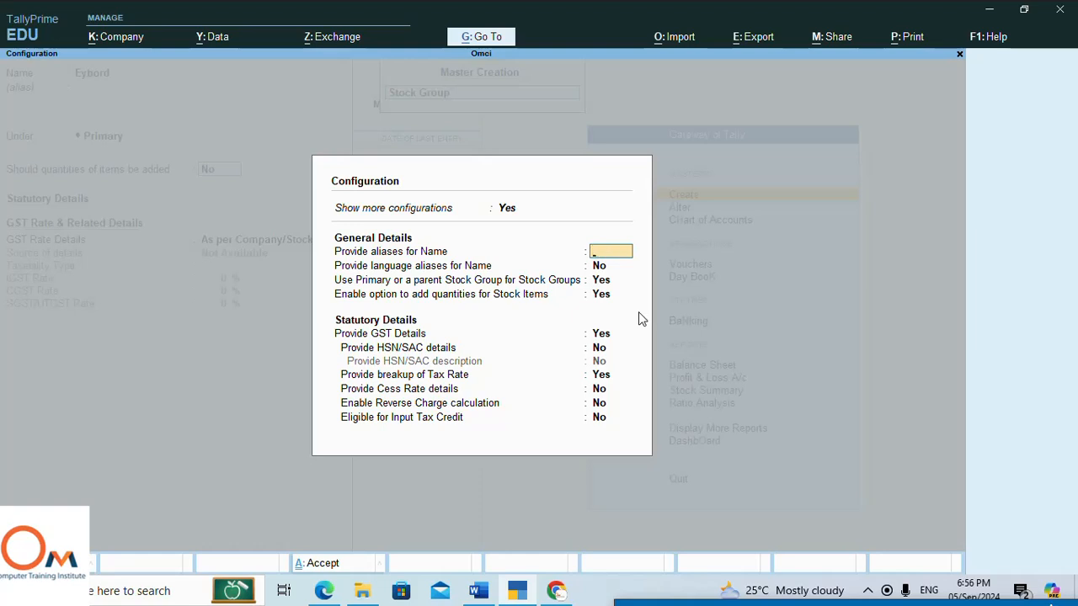
pyautogui.hotkey('ctrl', 'a')
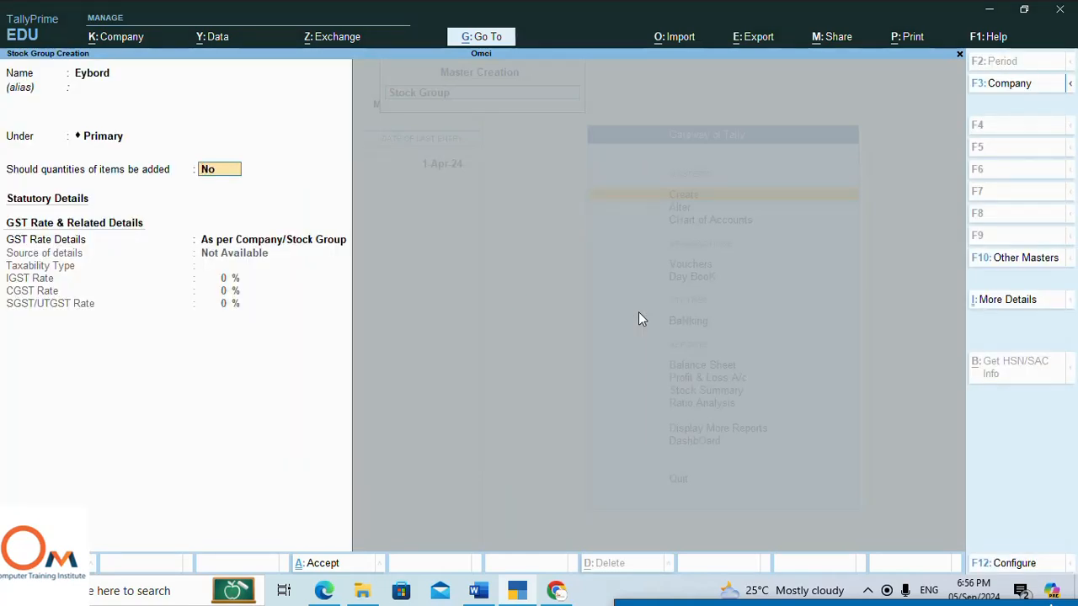
pyautogui.press('Return')
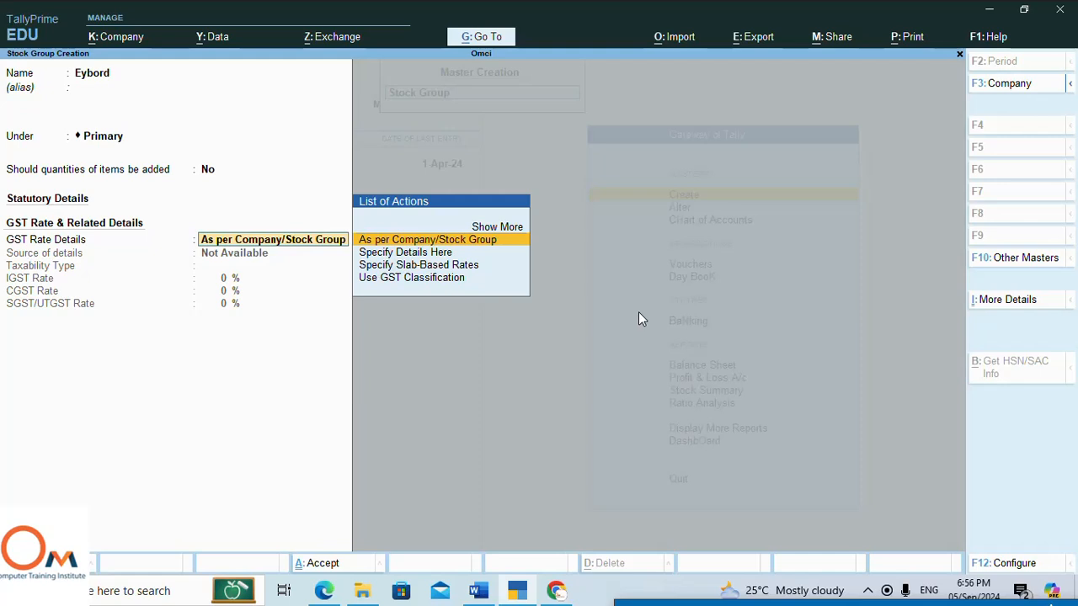
pyautogui.press('Down')
pyautogui.press('Return')
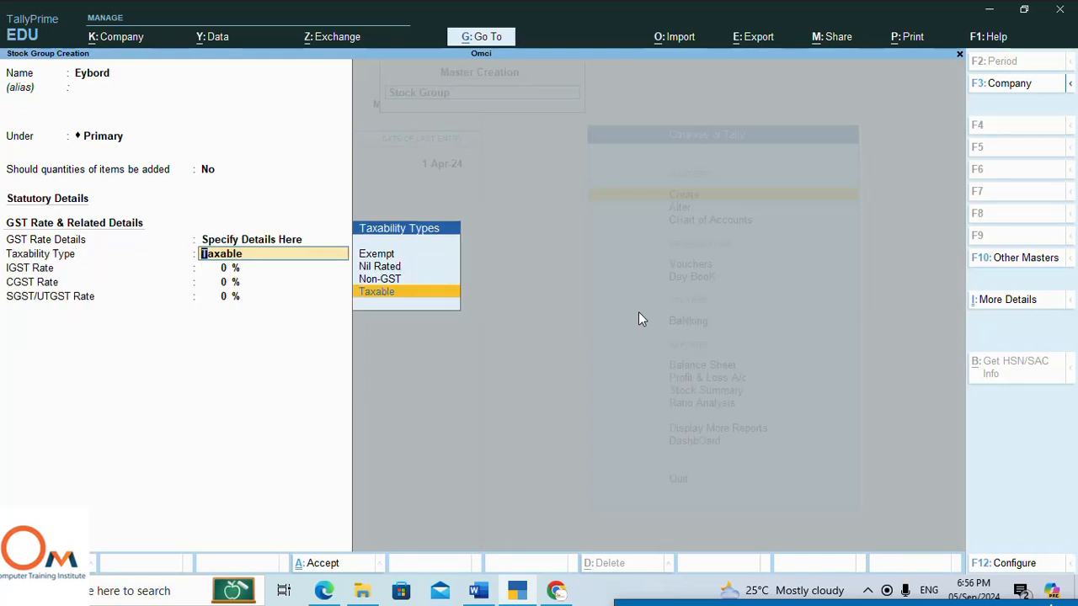
# Keep the Eybord stock group Taxable, set IGST to 12% with CGST and SGST/UTGST at 6% each, save it and leave stock group creation.
pyautogui.press('Return')
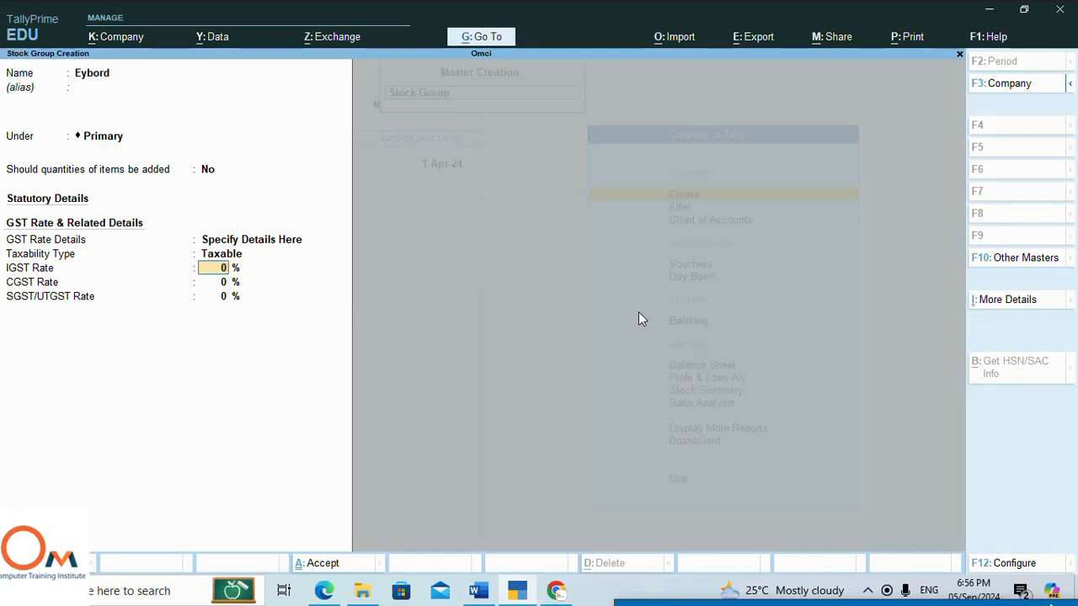
pyautogui.write('12')
pyautogui.press('Return')
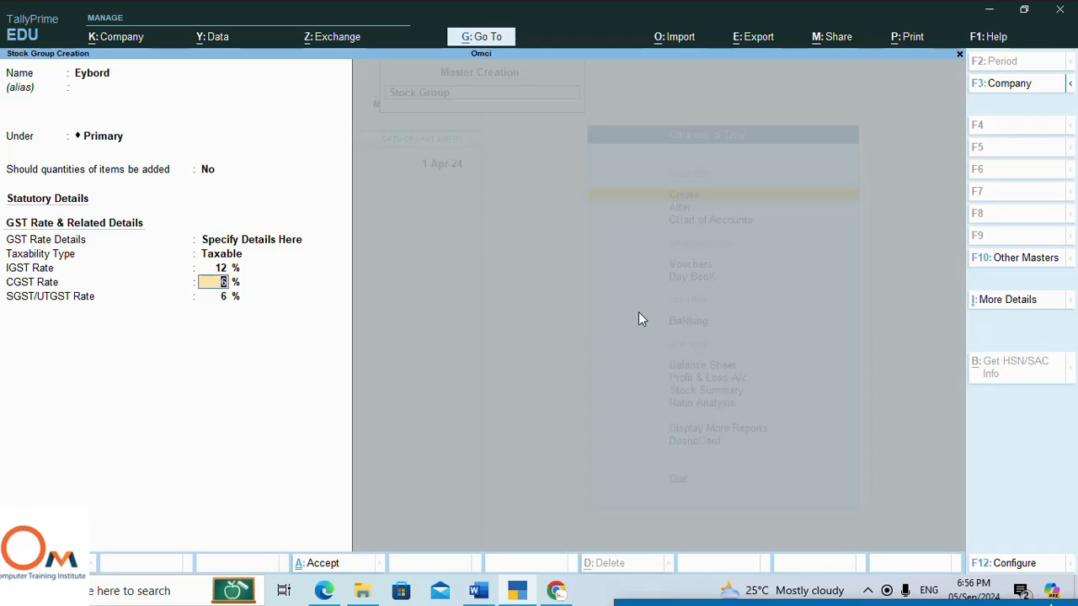
pyautogui.press('Return')
pyautogui.press('Return')
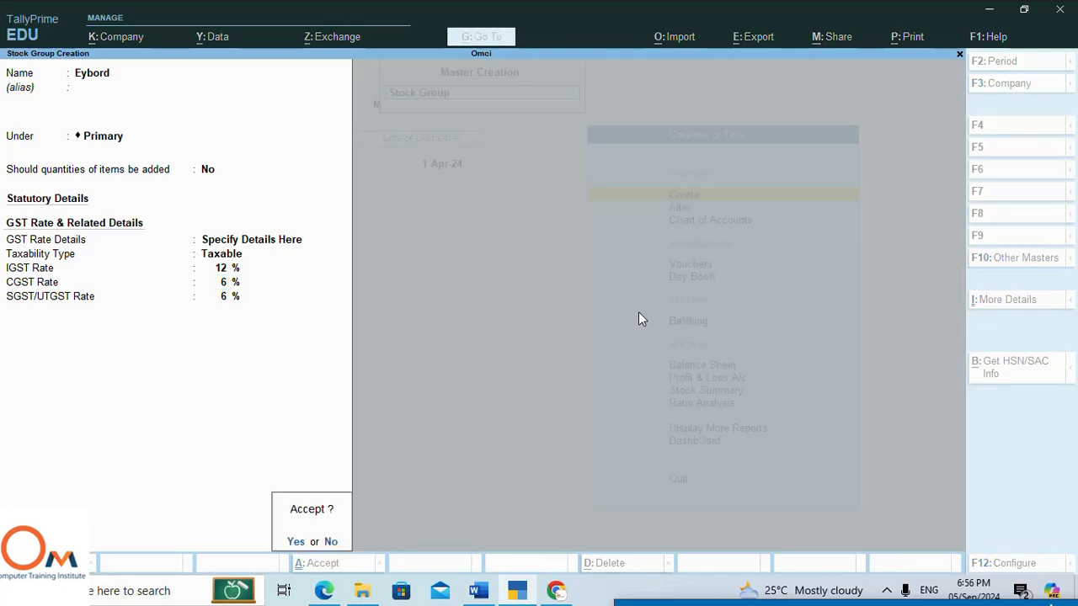
pyautogui.press('Return')
pyautogui.press('Escape')
pyautogui.press('Return')
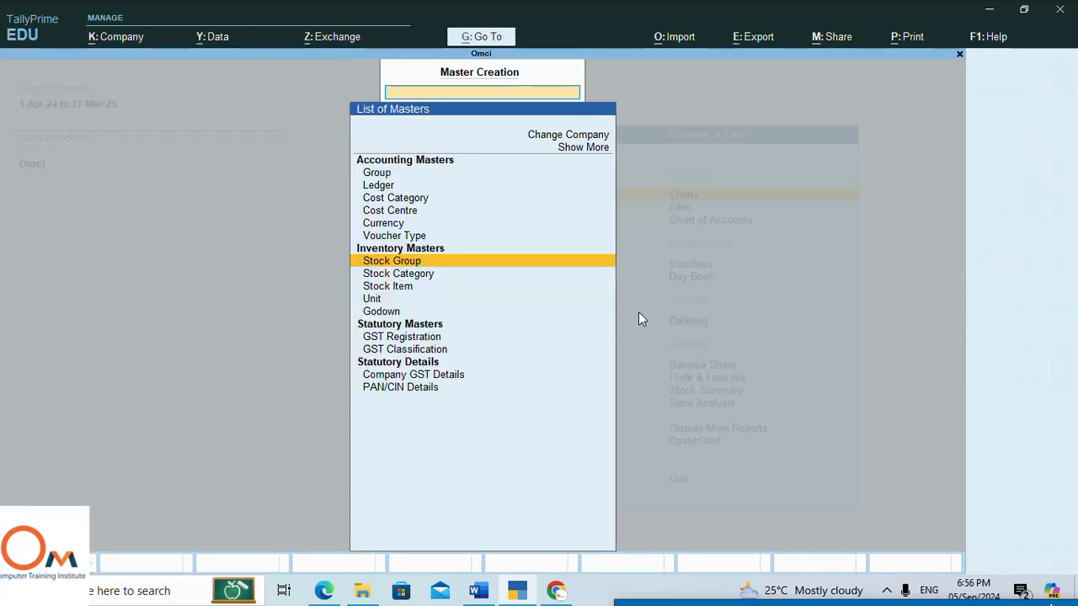
pyautogui.press('Down')
pyautogui.press('Return')
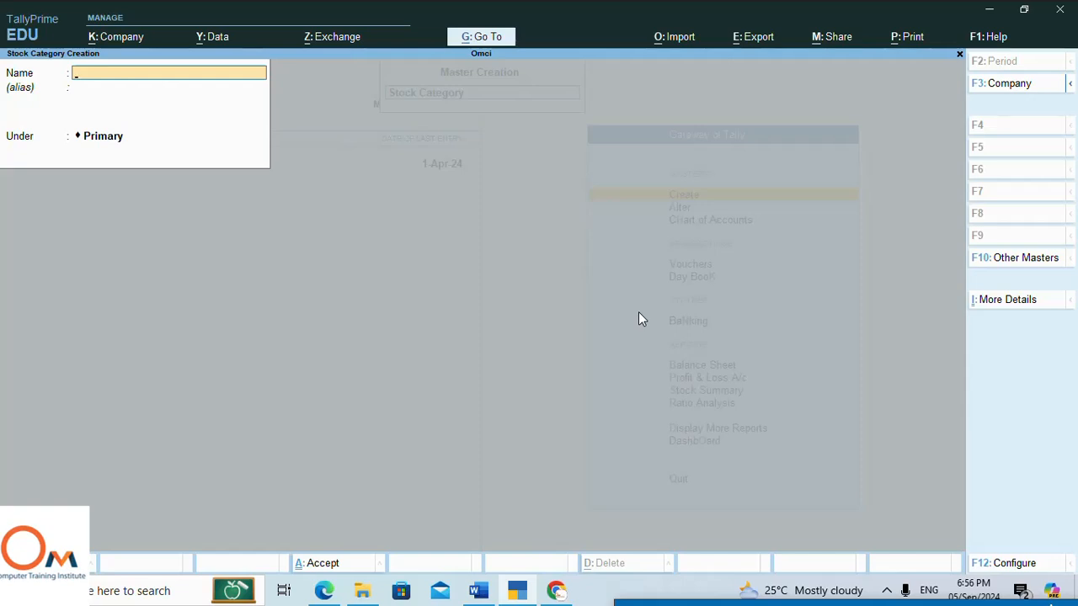
pyautogui.write('D')
pyautogui.press('Return')
pyautogui.press('Return')
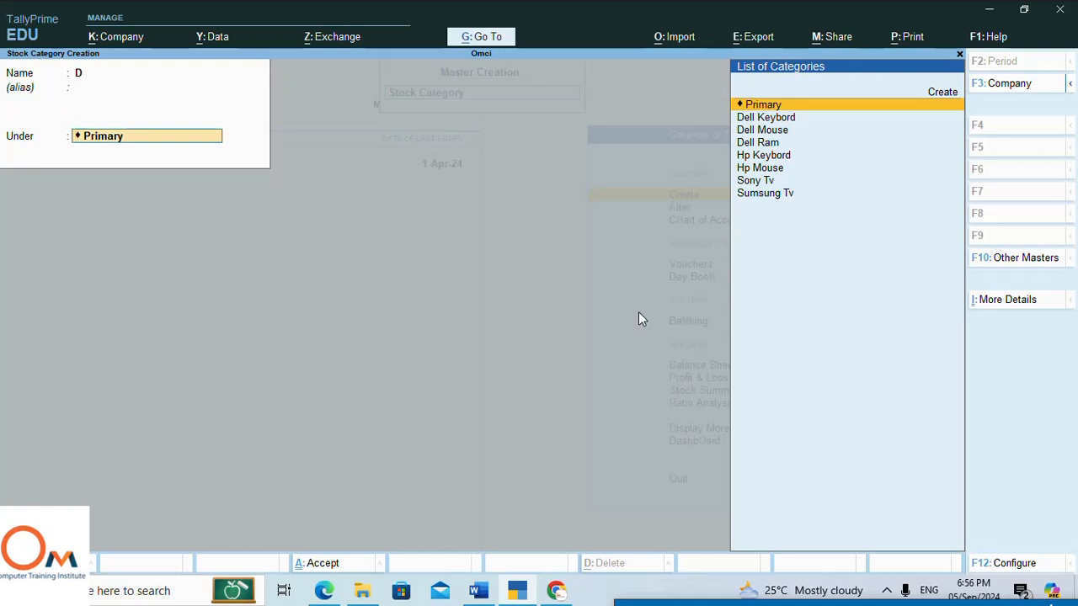
pyautogui.press('BackSpace')
pyautogui.press('Escape')
pyautogui.press('y')
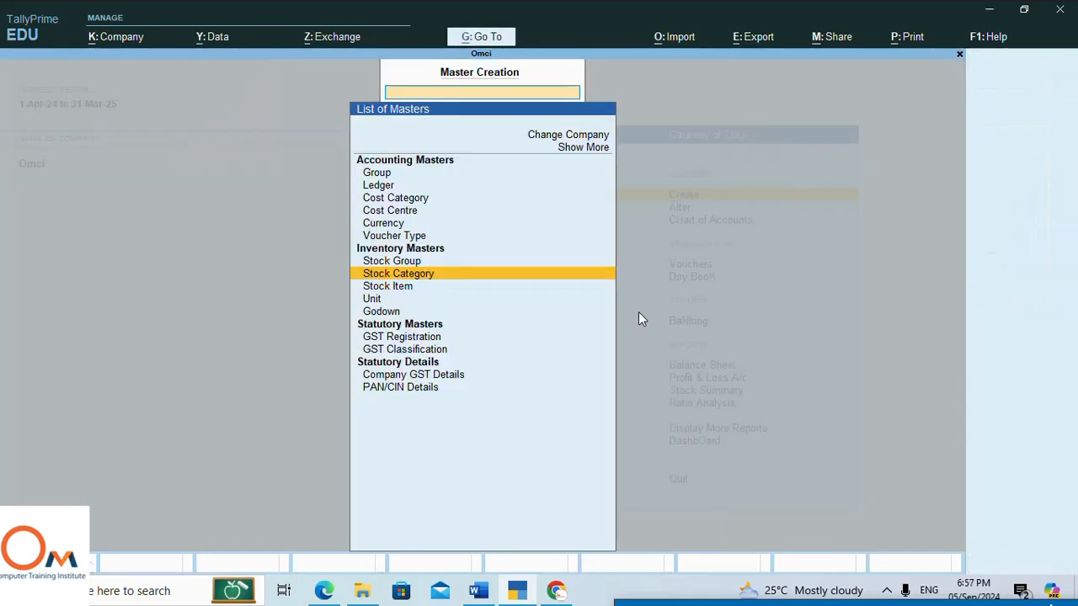
# Start a new stock item named Key with no alias and place it under the Keybord group.
pyautogui.press('Down')
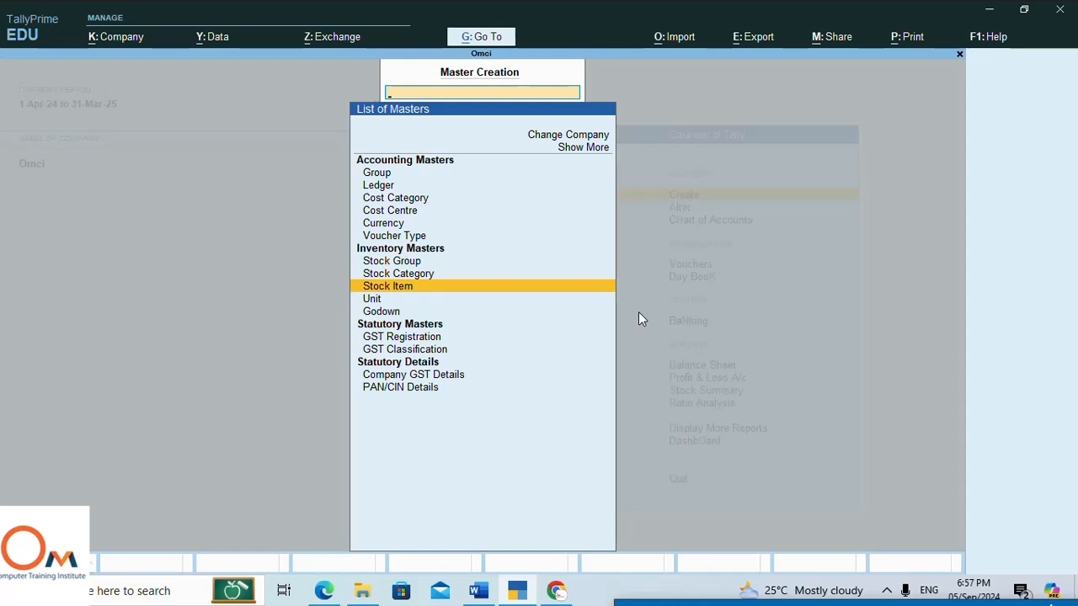
pyautogui.press('Return')
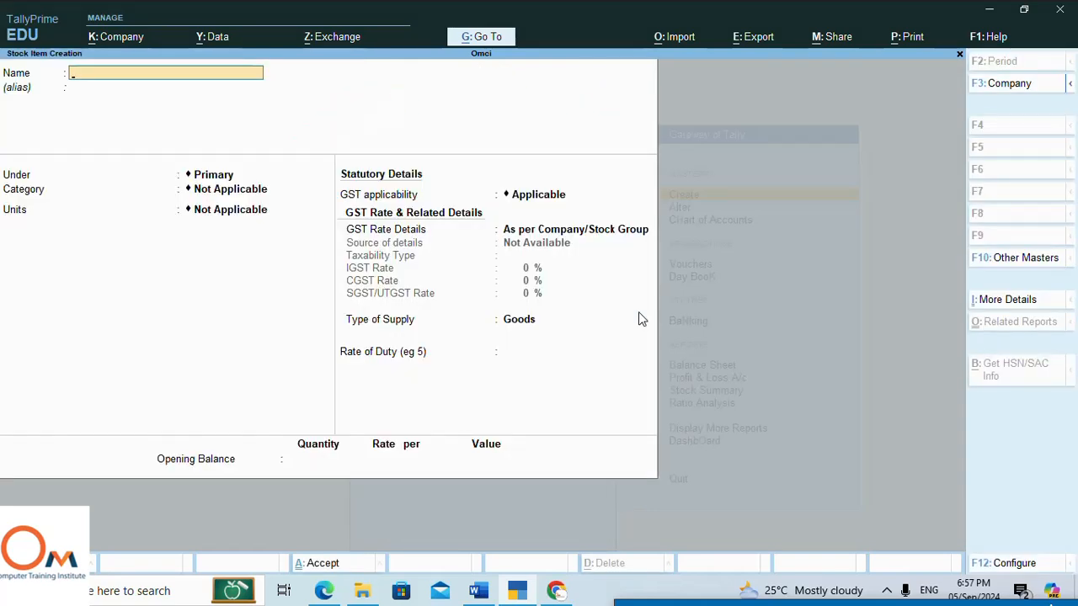
pyautogui.write('Key')
pyautogui.press('Return')
pyautogui.press('Return')
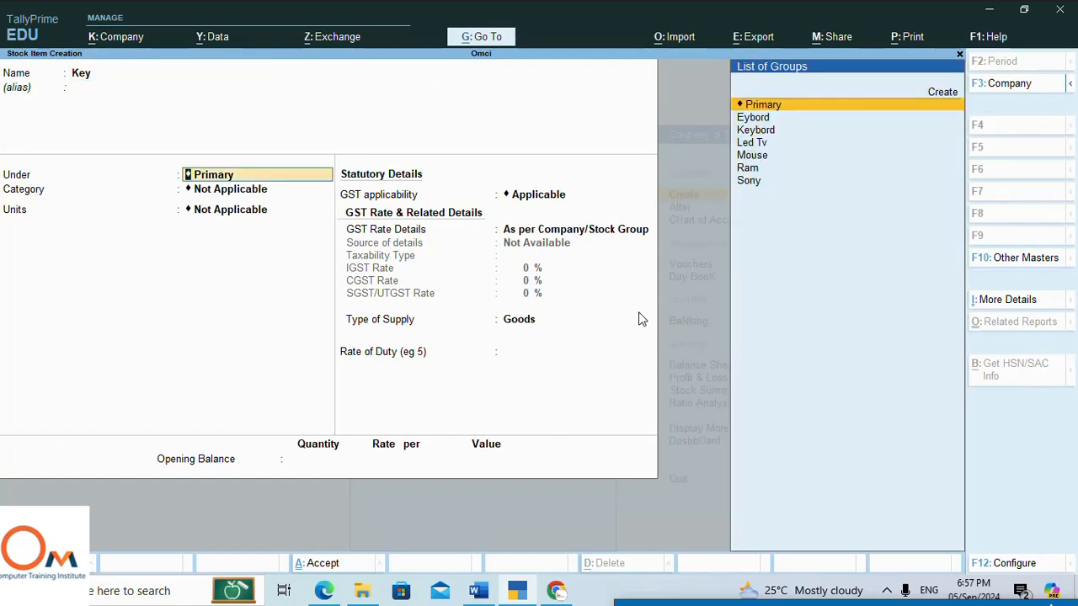
pyautogui.press('Down')
pyautogui.press('Down')
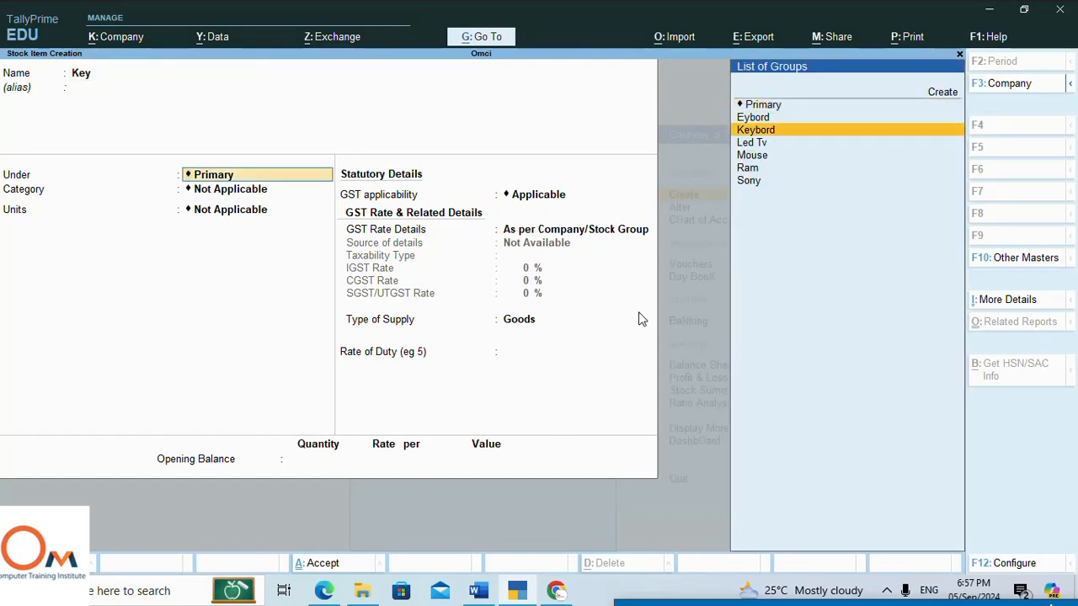
pyautogui.press('Return')
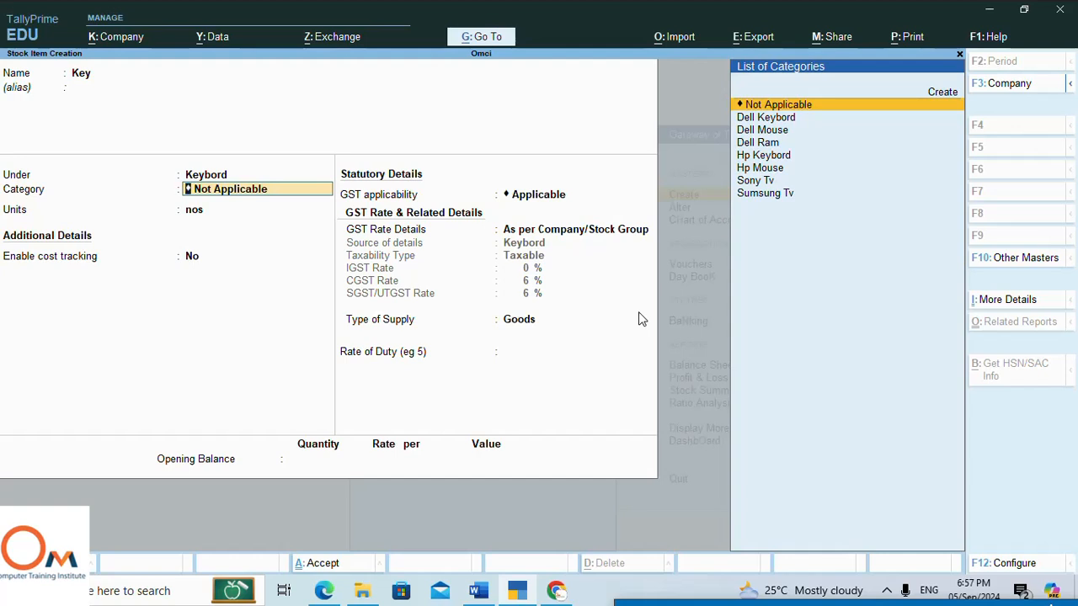
# Assign the stock item to the Dell Keybord category, use nos as its unit and keep cost tracking at No.
pyautogui.press('Down')
pyautogui.press('Down')
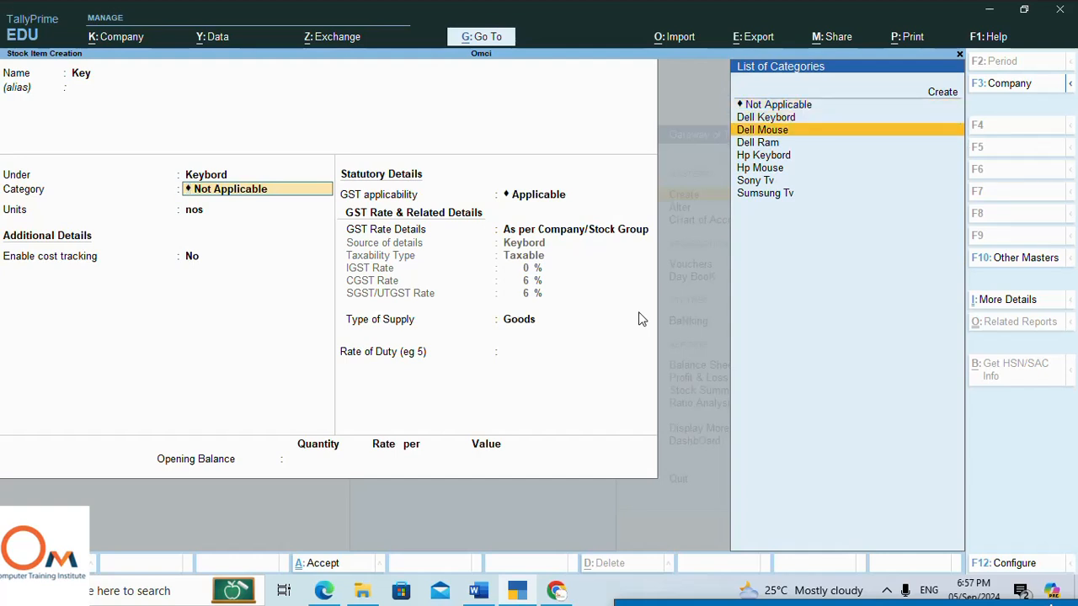
pyautogui.press('Down')
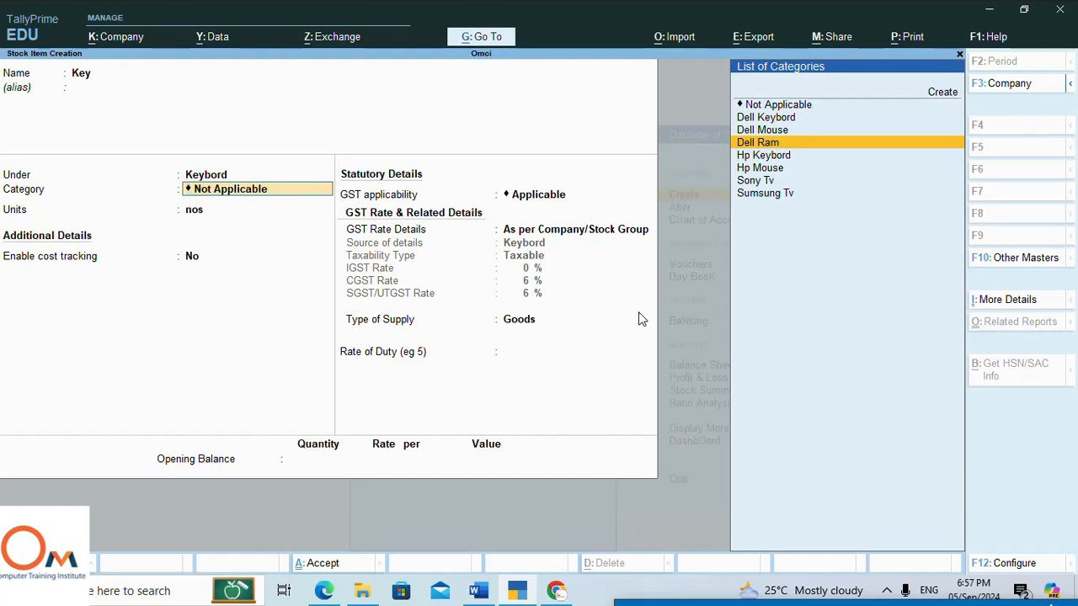
pyautogui.press('Up')
pyautogui.press('Up')
pyautogui.press('Return')
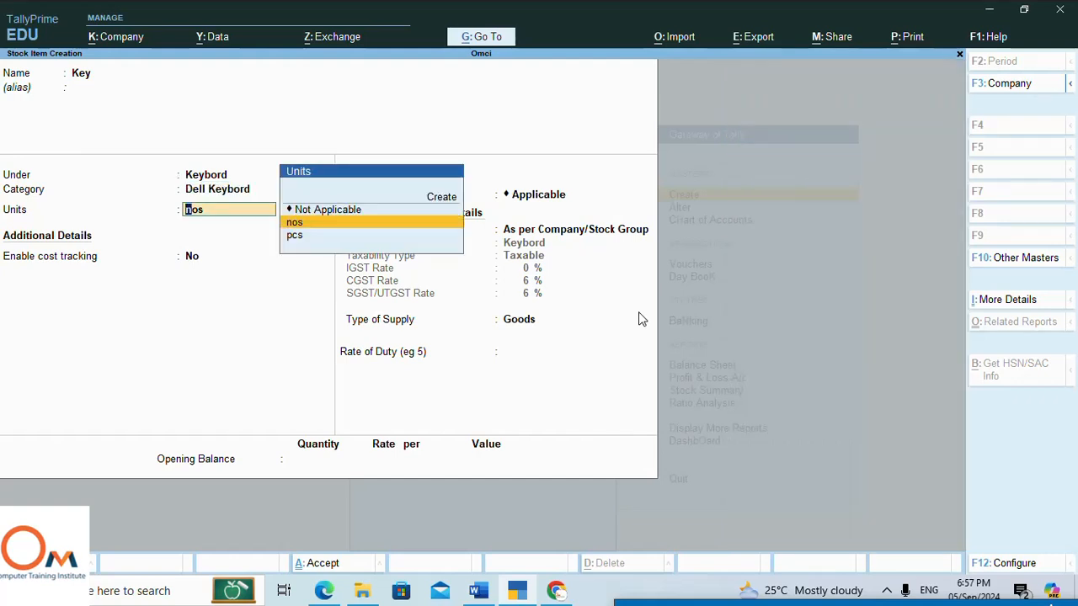
pyautogui.press('Return')
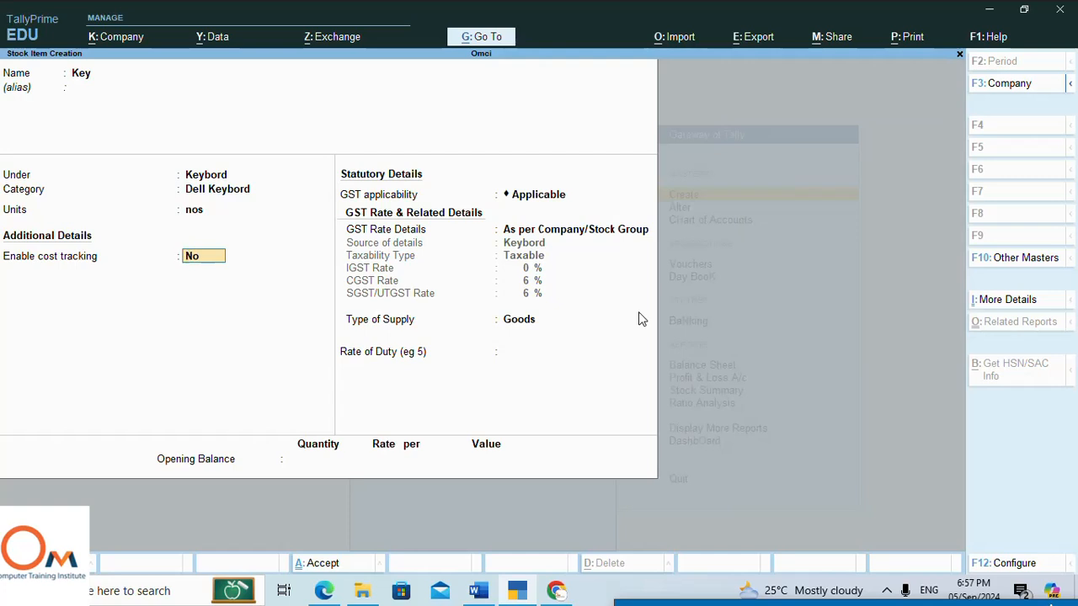
pyautogui.press('Return')
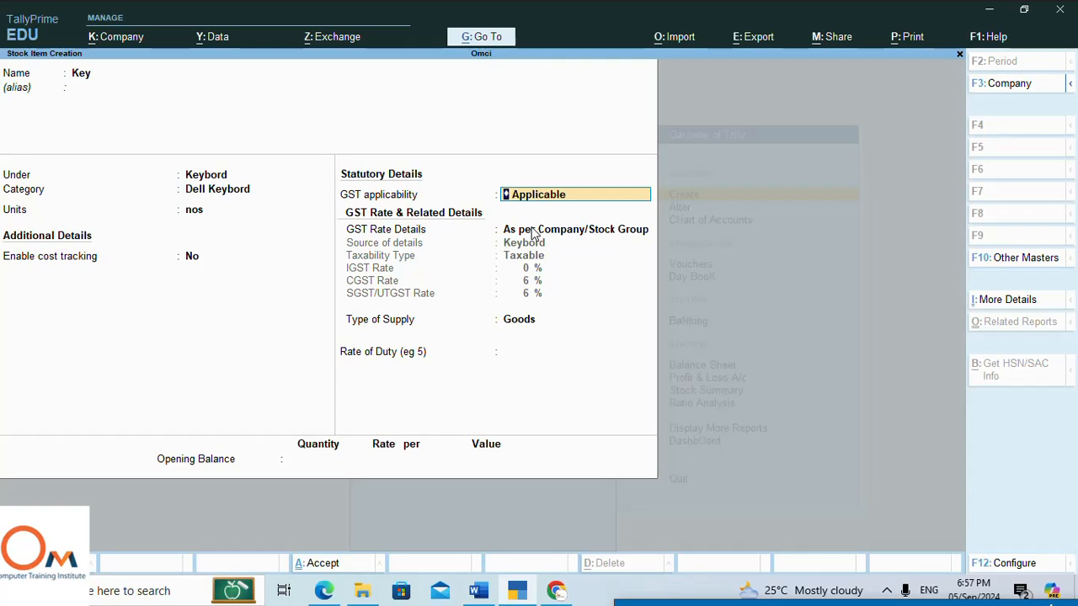
# Keep GST Applicable, specify the rate details here as Taxable, and enter IGST 0%, CGST 6% and SGST/UTGST 6%.
pyautogui.press('Return')
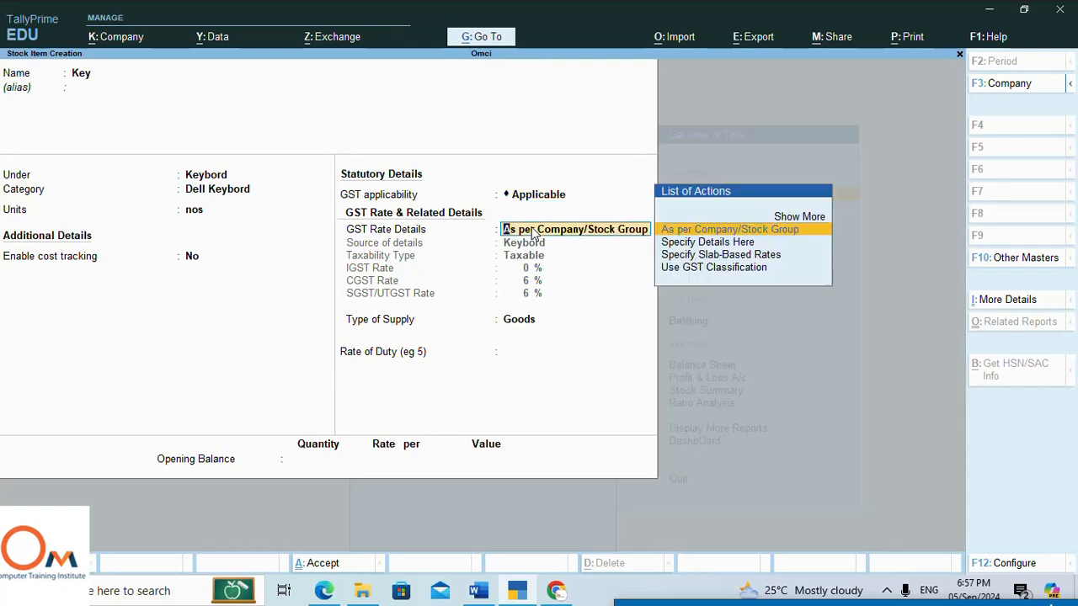
pyautogui.press('Down')
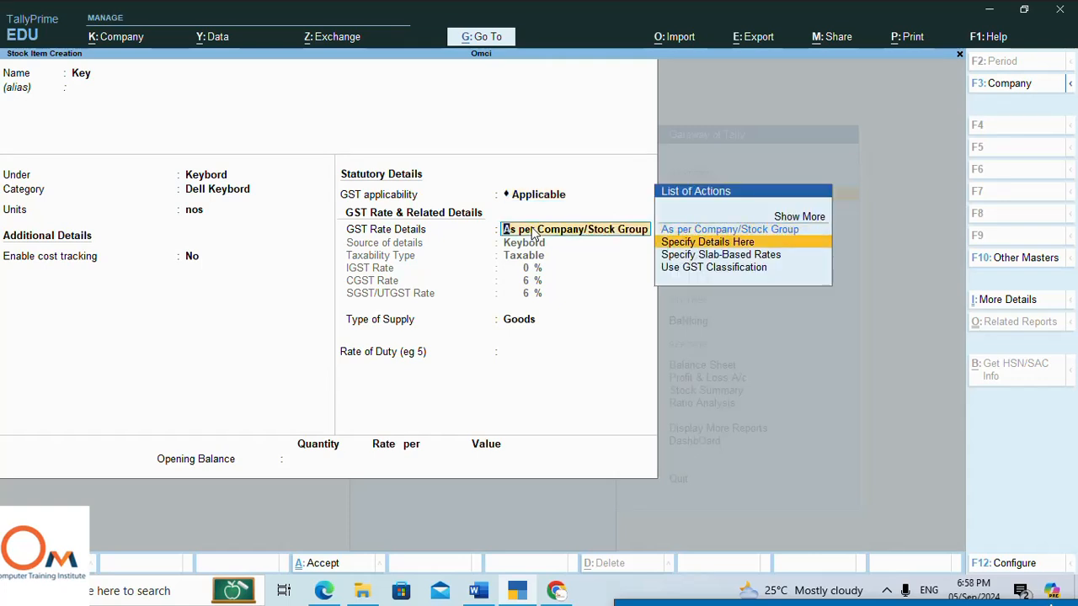
pyautogui.press('Return')
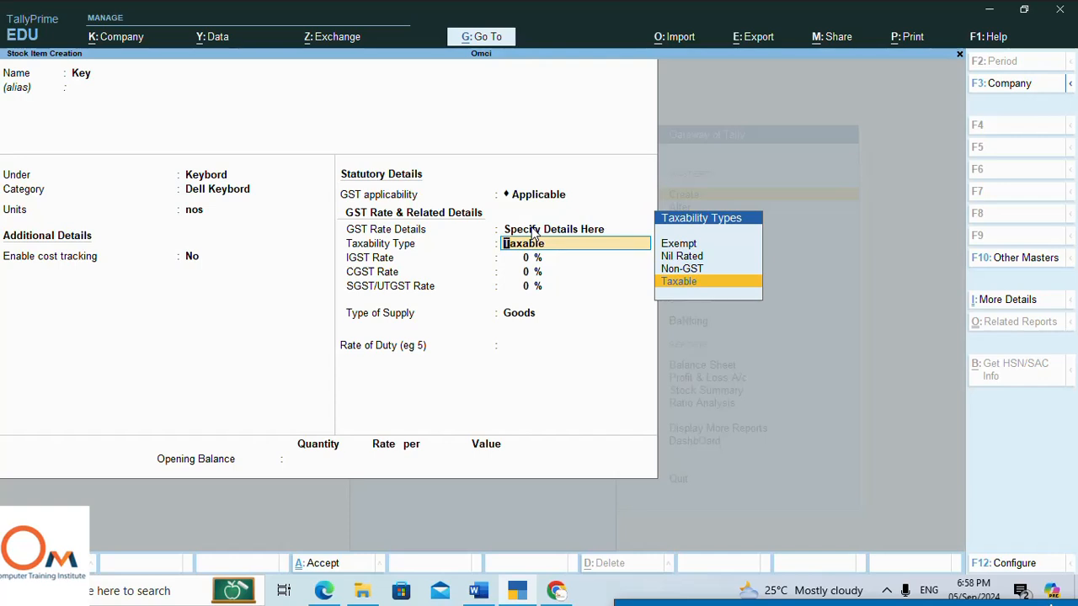
pyautogui.press('Return')
pyautogui.press('Return')
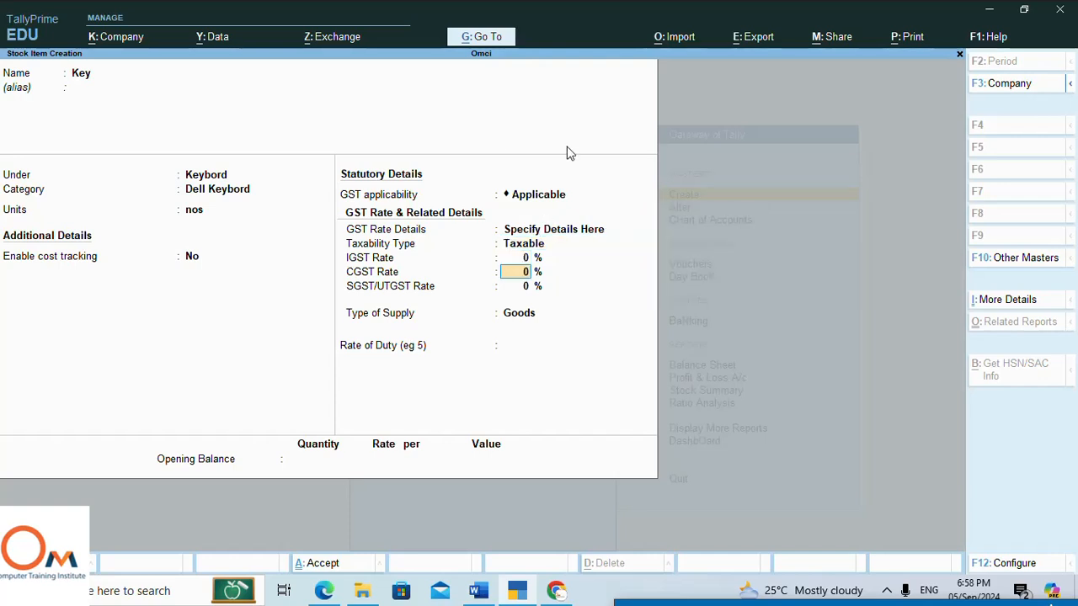
pyautogui.press('Return')
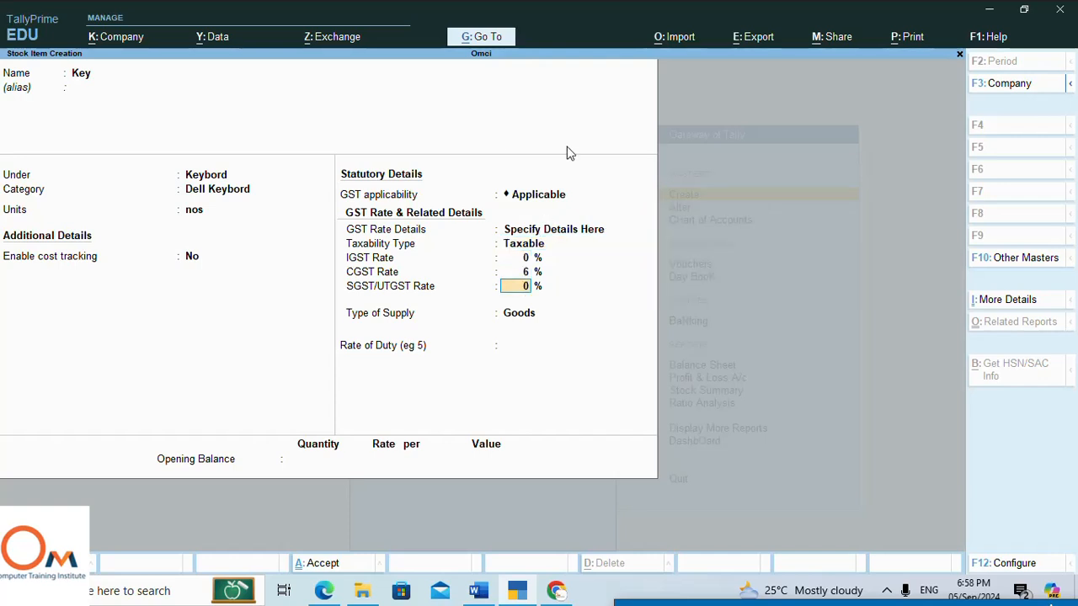
pyautogui.write('6')
pyautogui.press('Return')
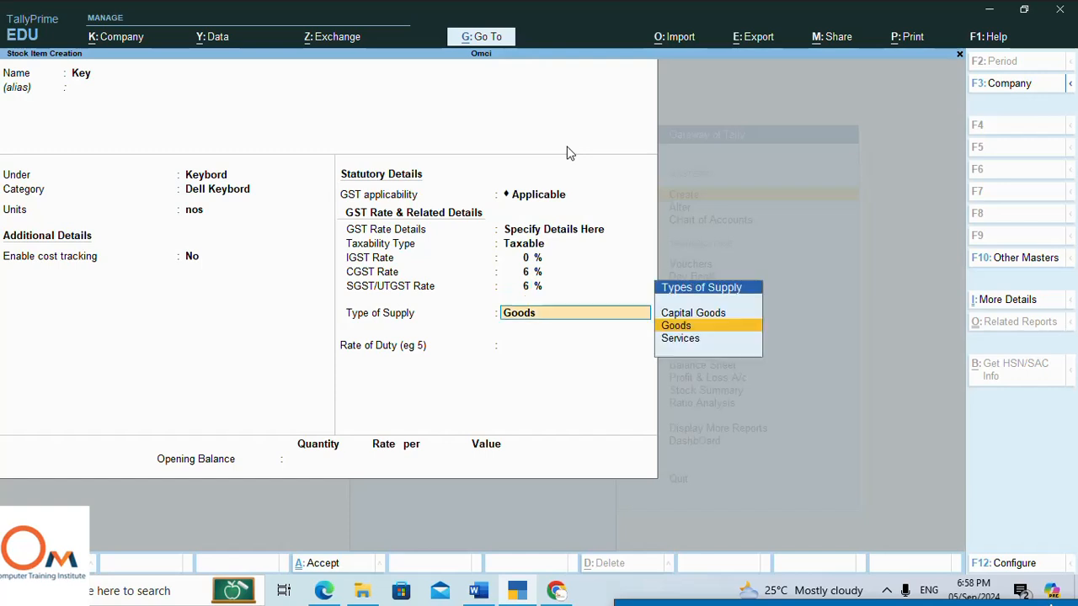
# Keep the supply type as Goods and allocate an opening quantity of 32 nos to the Panvel godown.
pyautogui.press('Return')
pyautogui.press('Return')
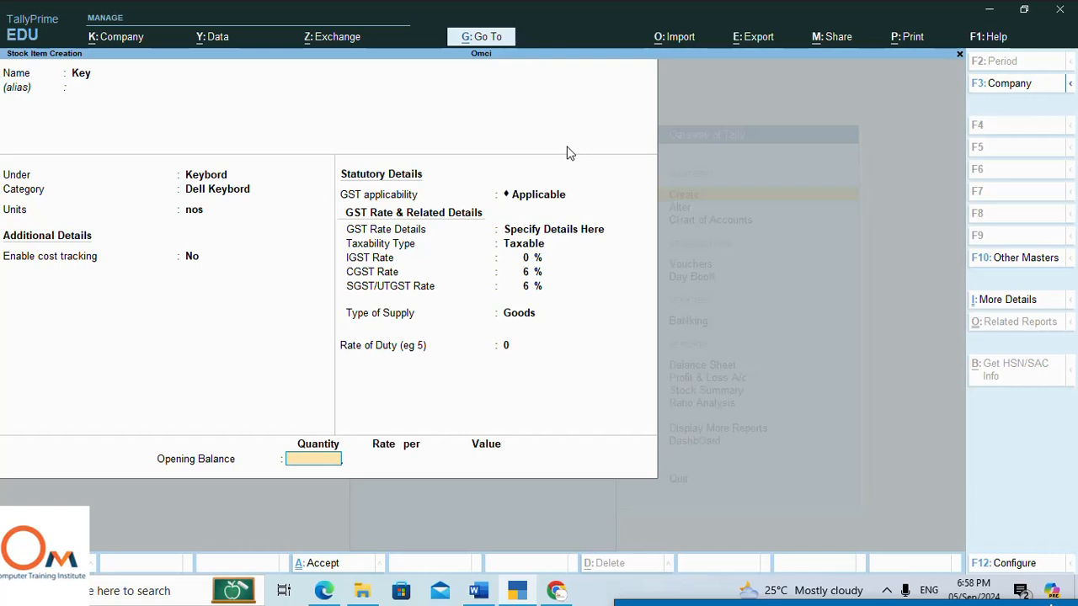
pyautogui.write('32')
pyautogui.press('Return')
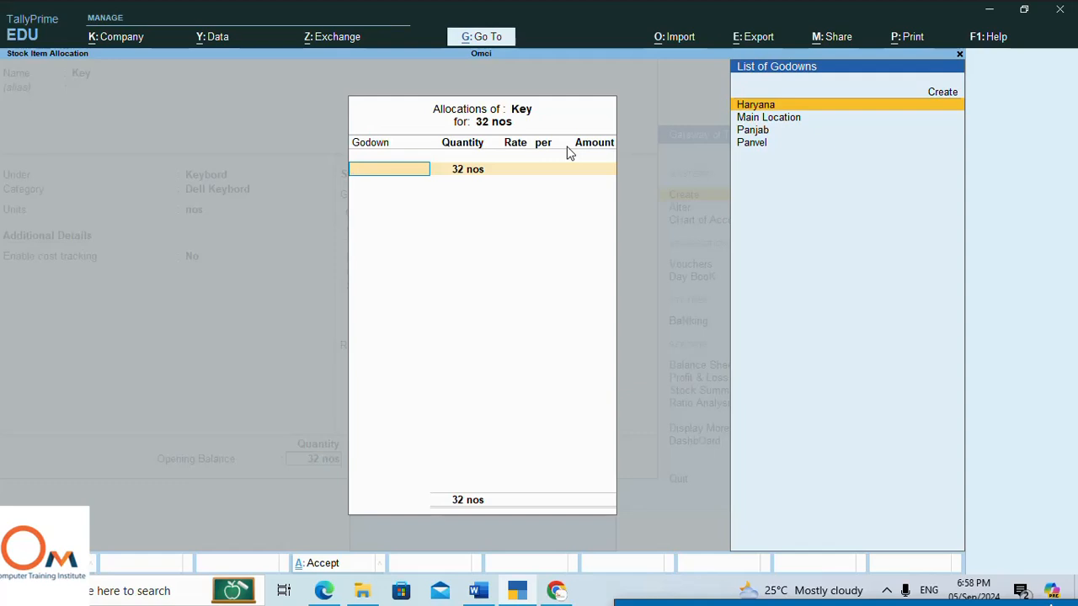
pyautogui.press('Down')
pyautogui.press('Down')
pyautogui.press('Down')
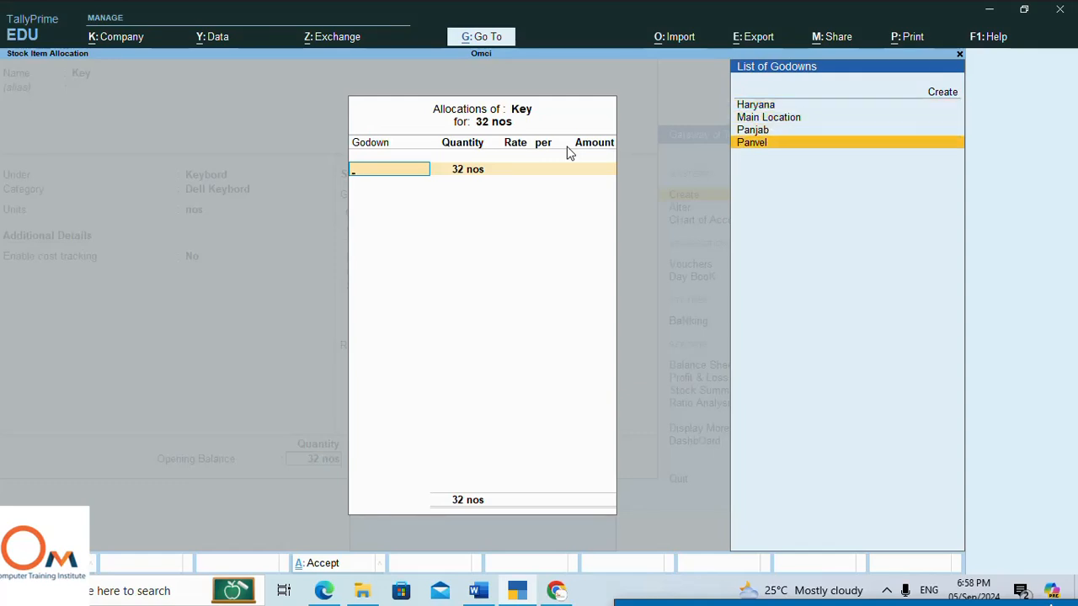
pyautogui.press('Return')
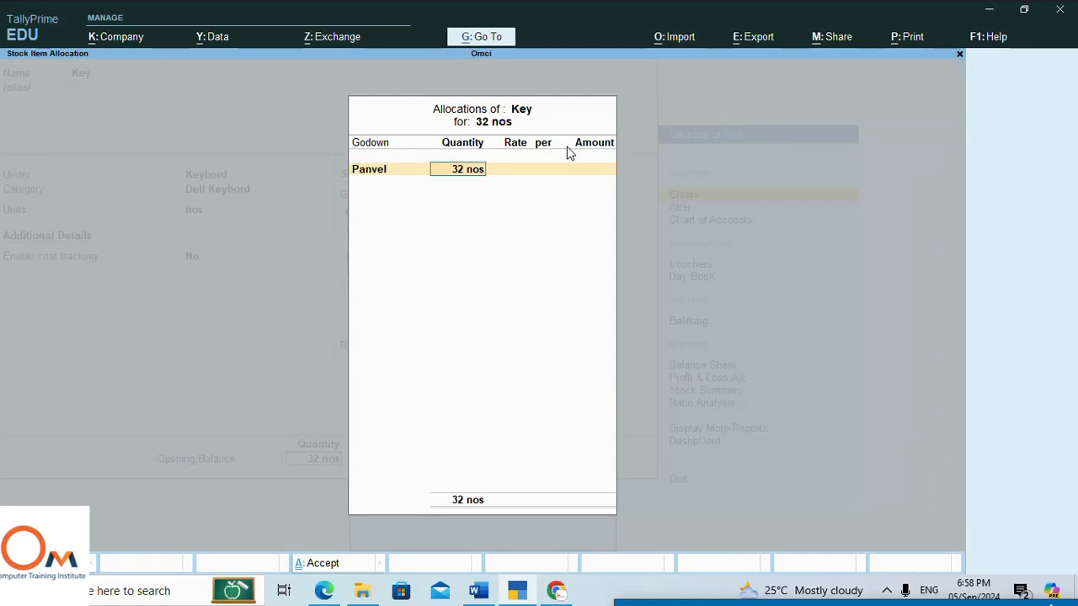
# Set the opening stock rate to 3,400 per nos and complete the godown allocation.
pyautogui.press('Return')
pyautogui.write('3,4')
pyautogui.write('00')
pyautogui.press('Return')
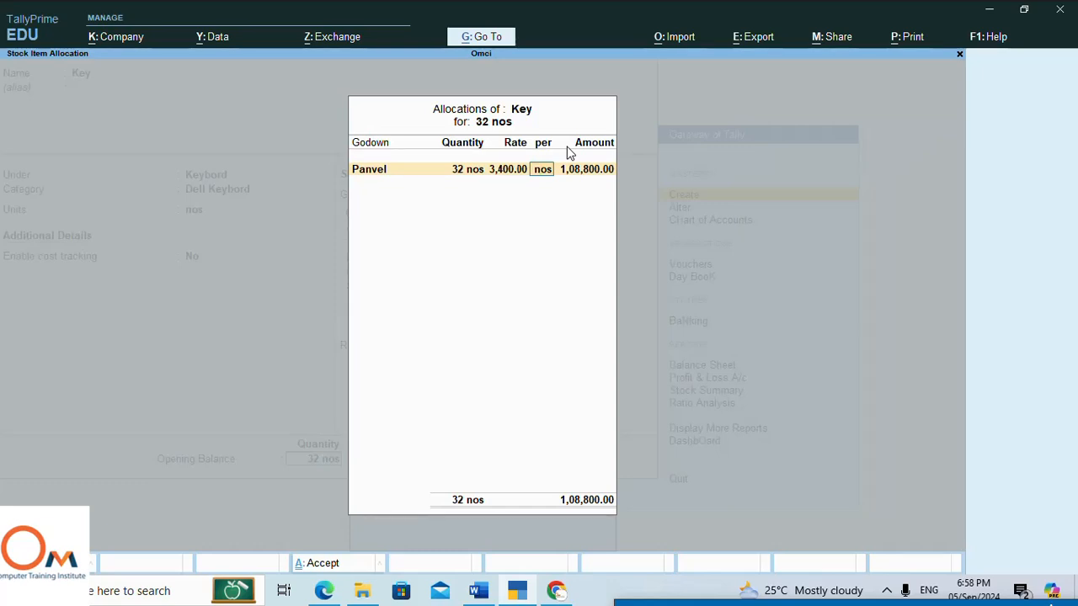
pyautogui.press('Return')
pyautogui.press('Return')
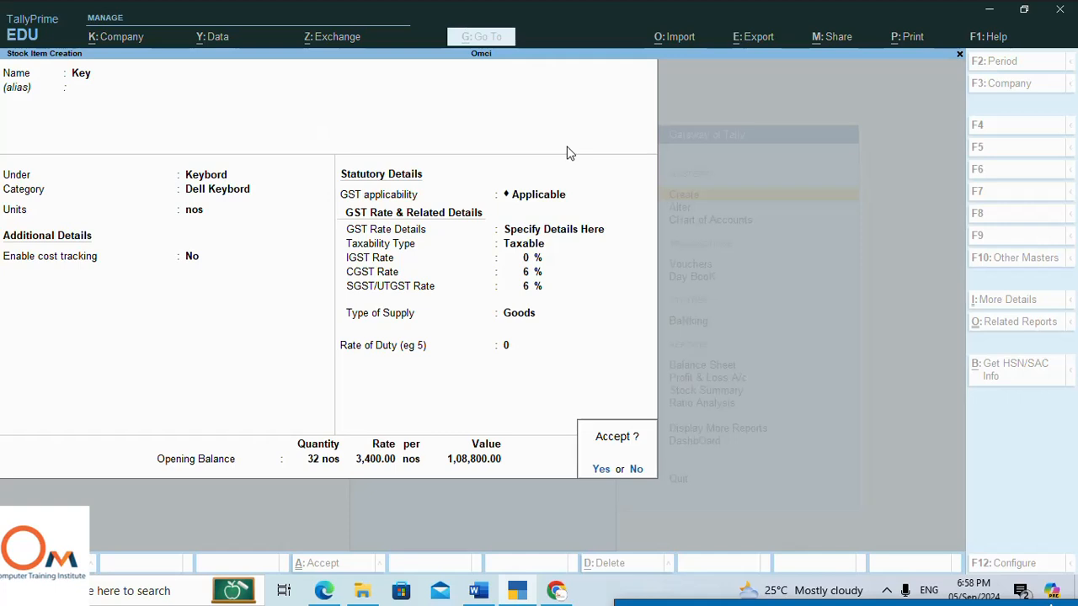
# Discard the unsaved stock item and return to the Gateway of Tally.
pyautogui.press('Escape')
pyautogui.press('Escape')
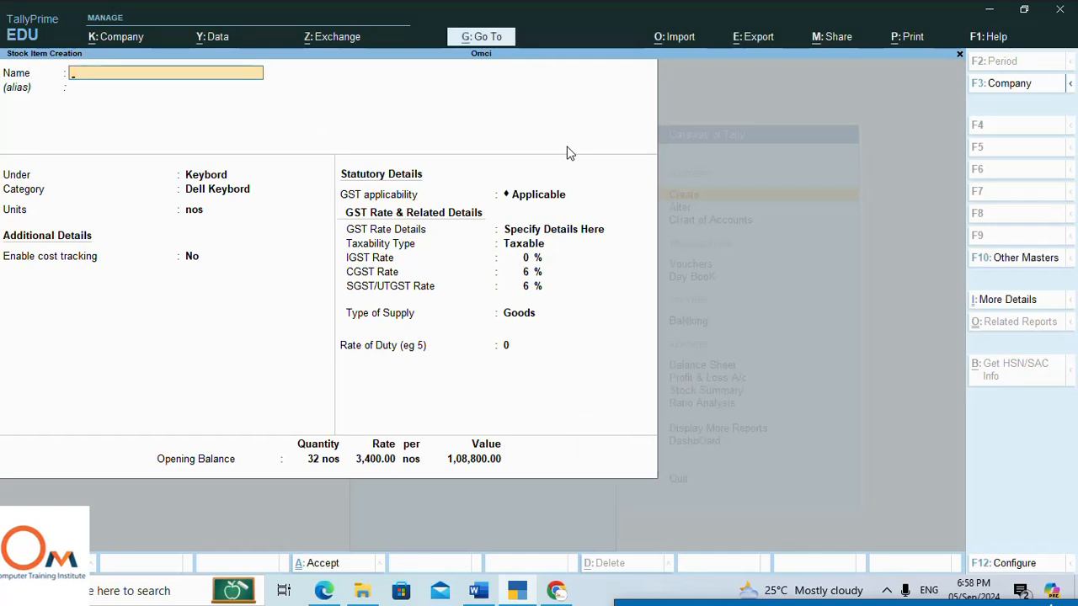
pyautogui.press('Escape')
pyautogui.press('Return')
pyautogui.press('Escape')
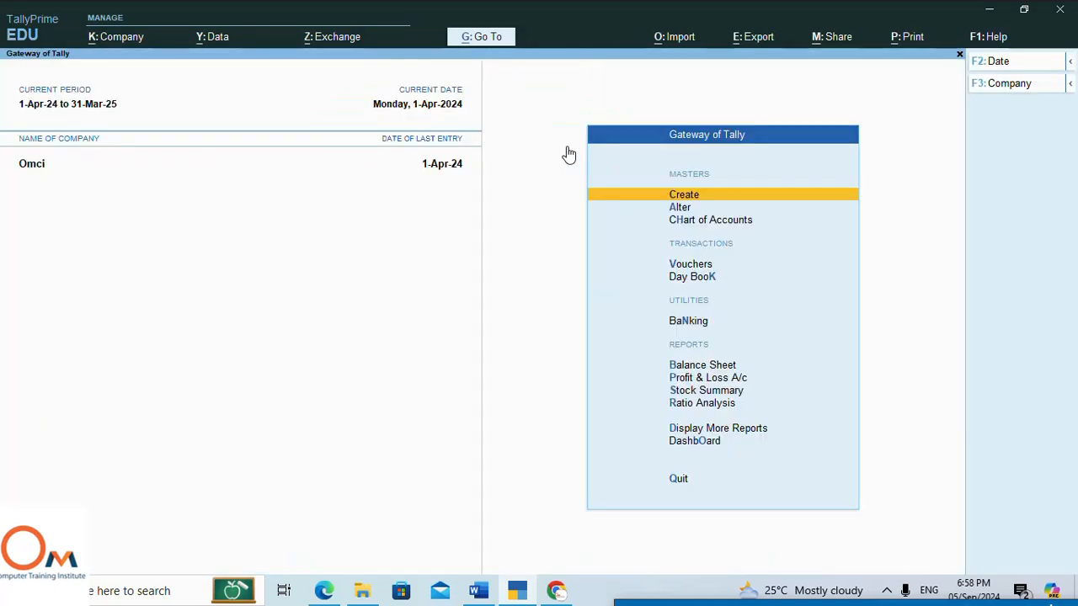
# Open the list of stock groups for master alteration.
pyautogui.press('Down')
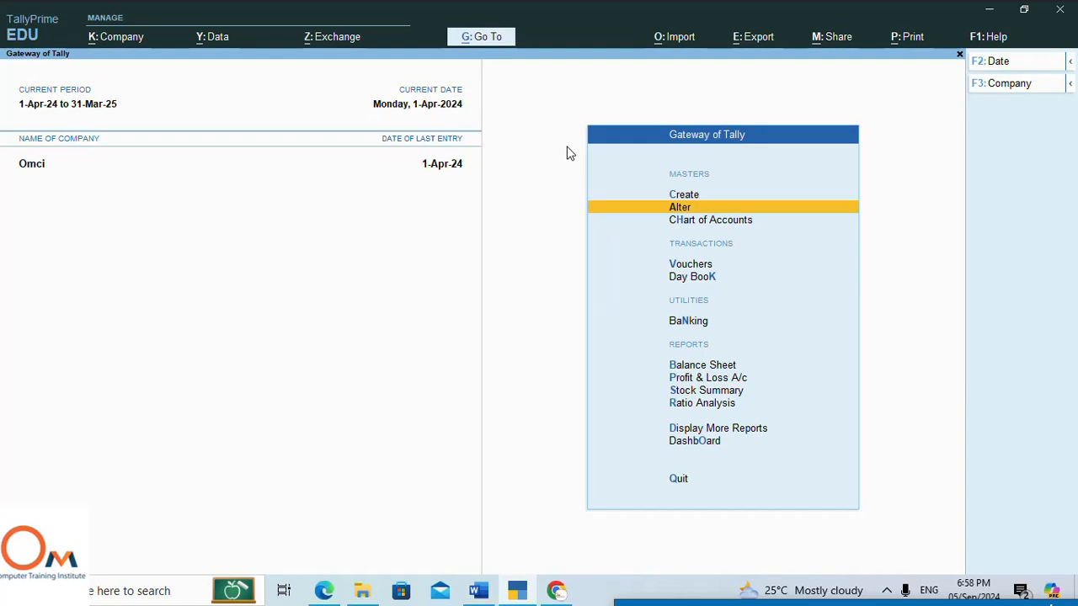
pyautogui.press('Return')
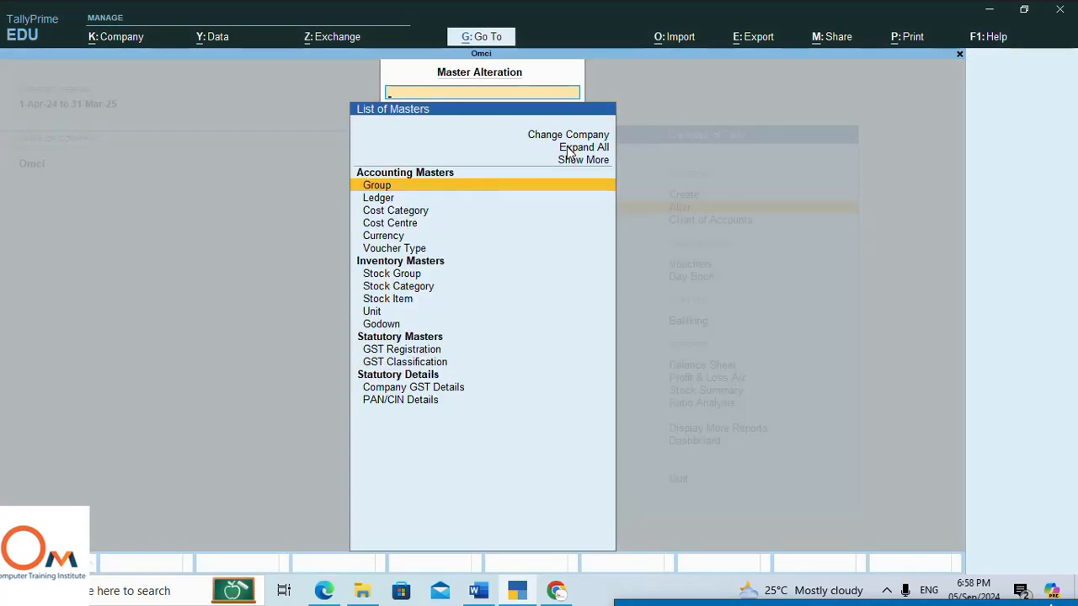
pyautogui.press('Down')
pyautogui.press('Down')
pyautogui.press('Down')
pyautogui.press('Down')
pyautogui.press('Down')
pyautogui.press('Down')
pyautogui.press('Down')
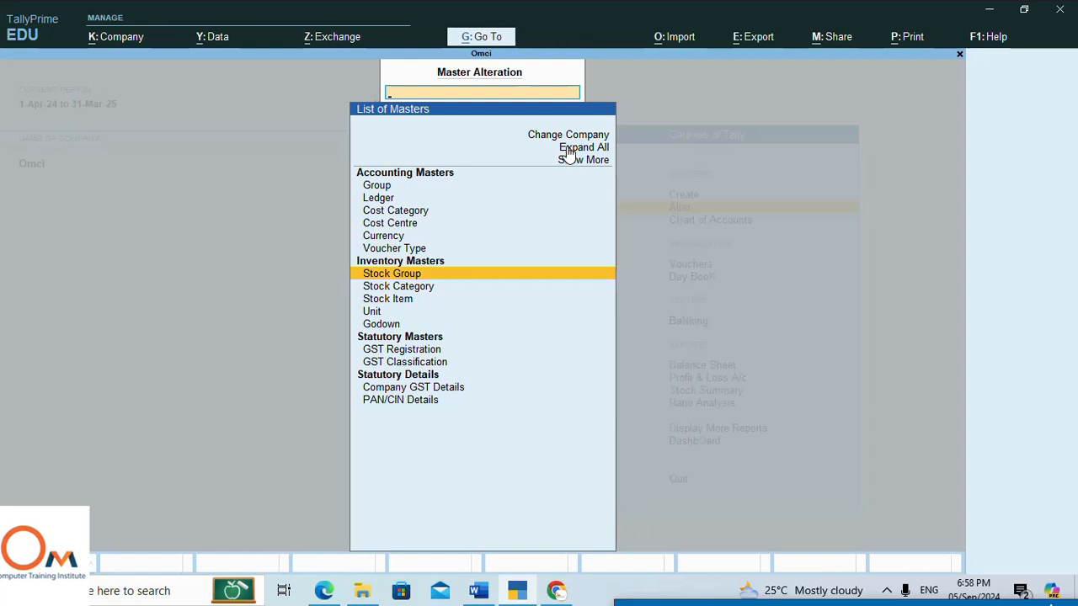
pyautogui.press('Return')
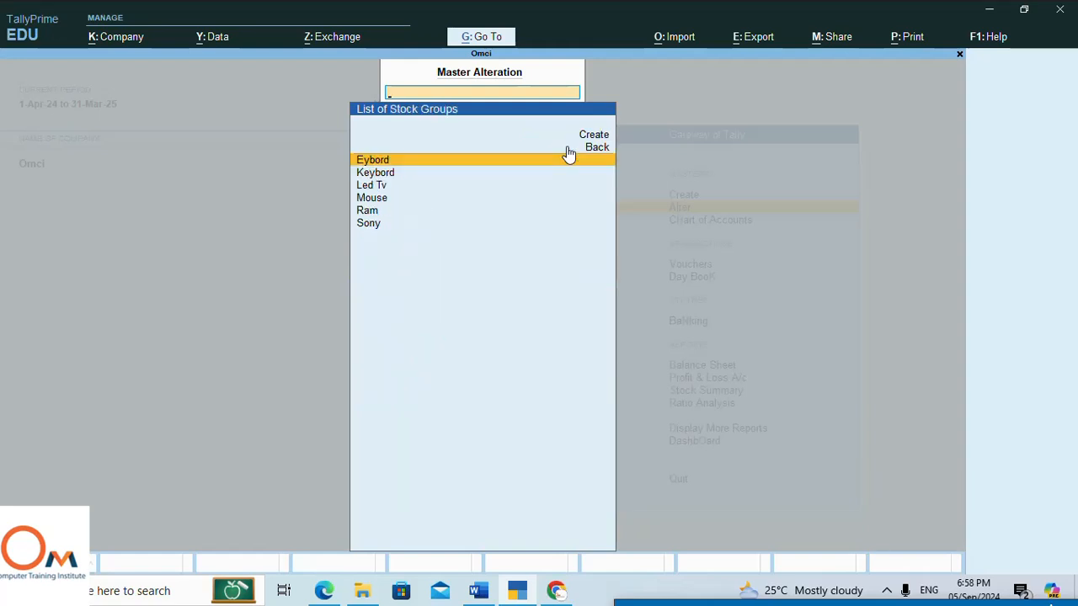
# Review the GST rate details of the Led Tv stock group, then quit without changes to the Gateway of Tally.
pyautogui.press('Down')
pyautogui.press('Down')
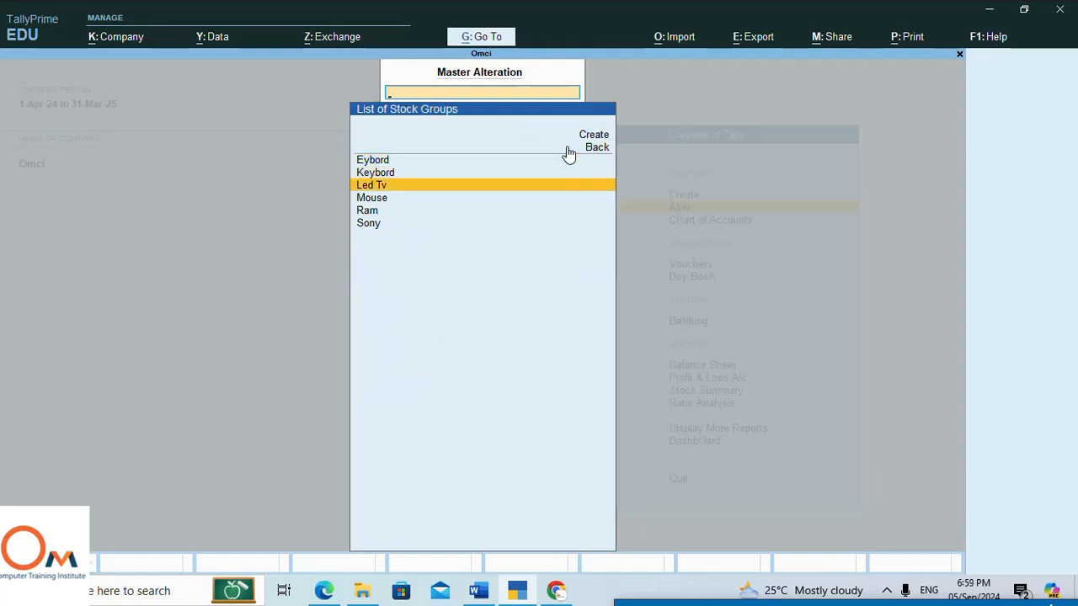
pyautogui.press('Return')
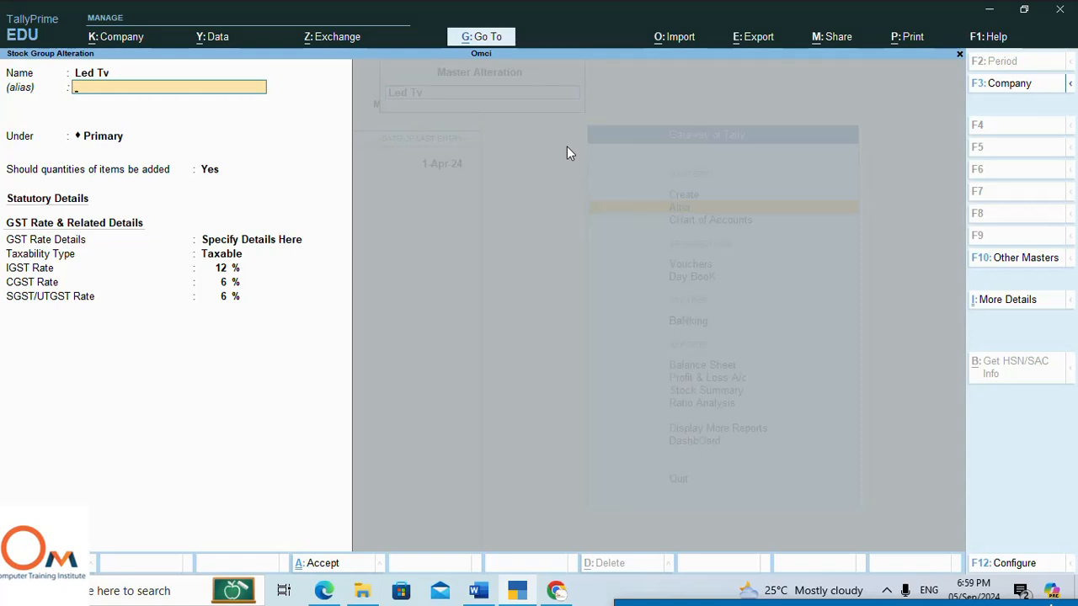
pyautogui.press('Escape')
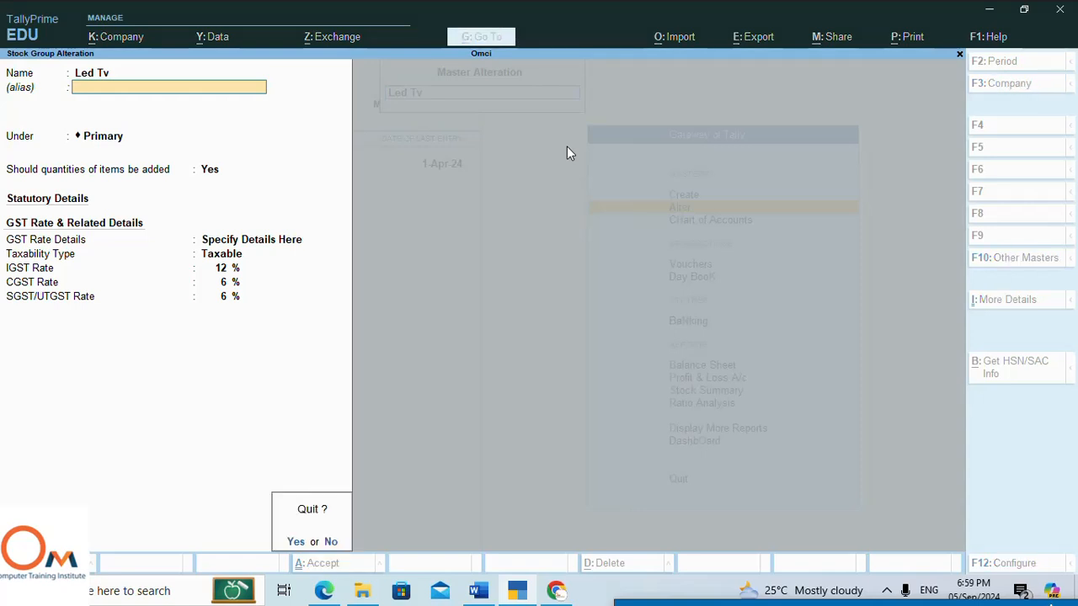
pyautogui.press('y')
pyautogui.press('Escape')
pyautogui.press('Escape')
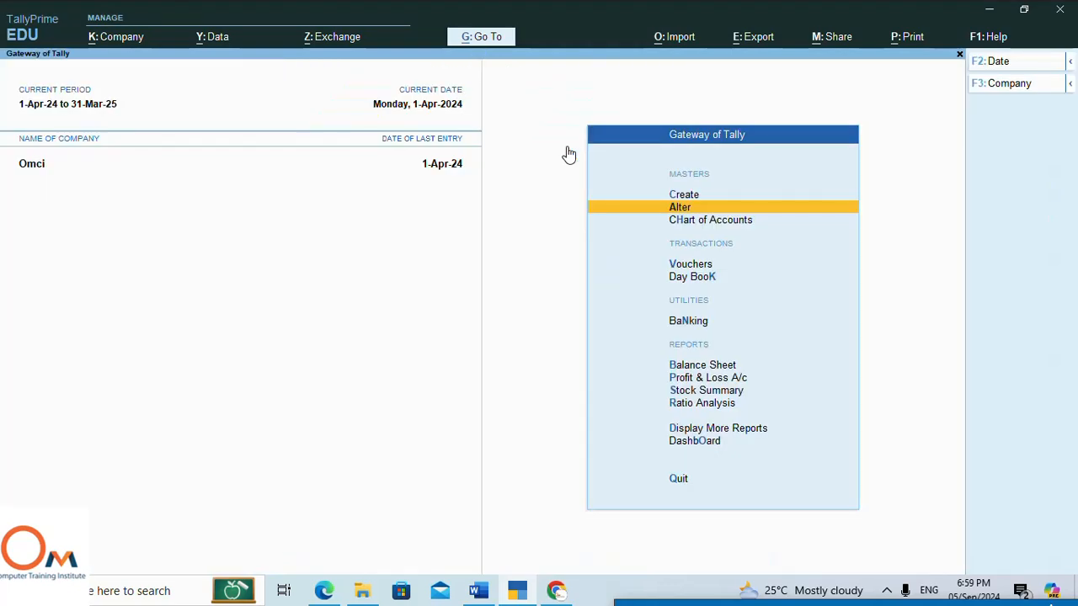
# Start a new purchase voucher, keeping it in Item Invoice mode.
pyautogui.press('Down')
pyautogui.press('Down')
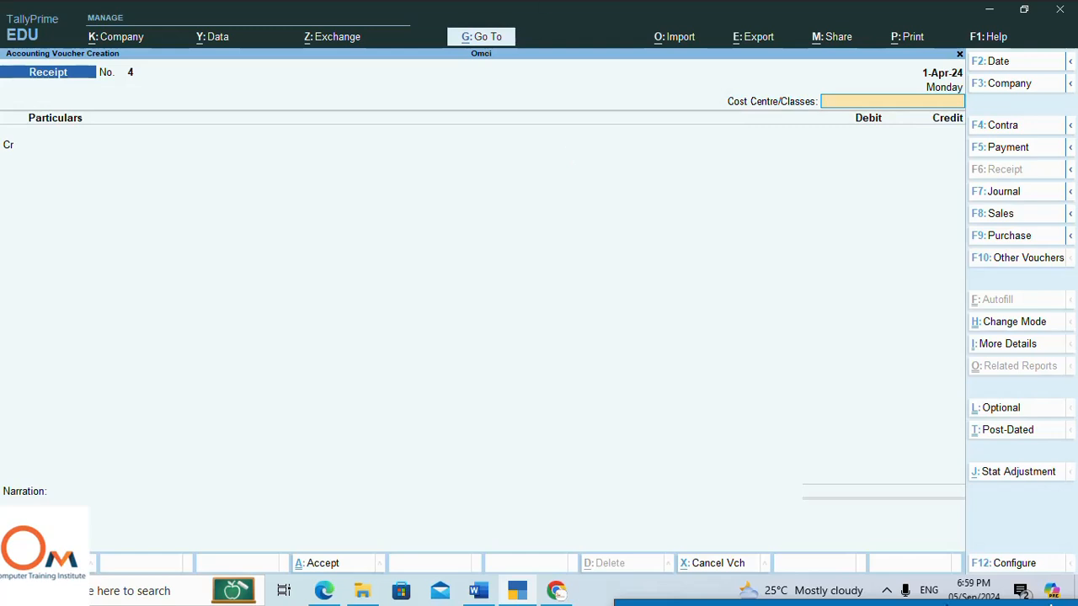
pyautogui.click(1010, 236)
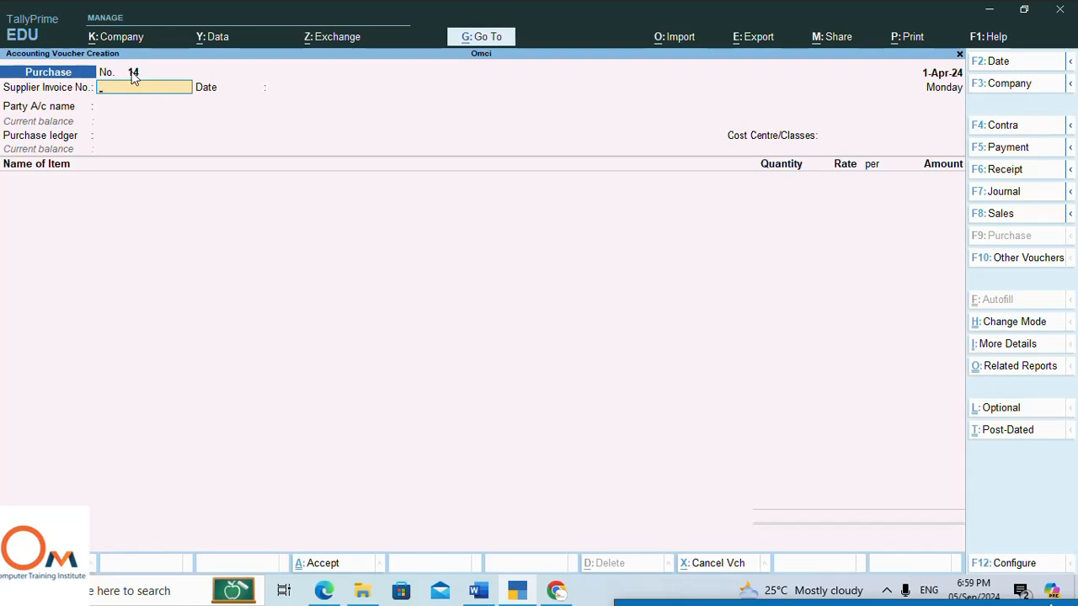
pyautogui.click(1006, 324)
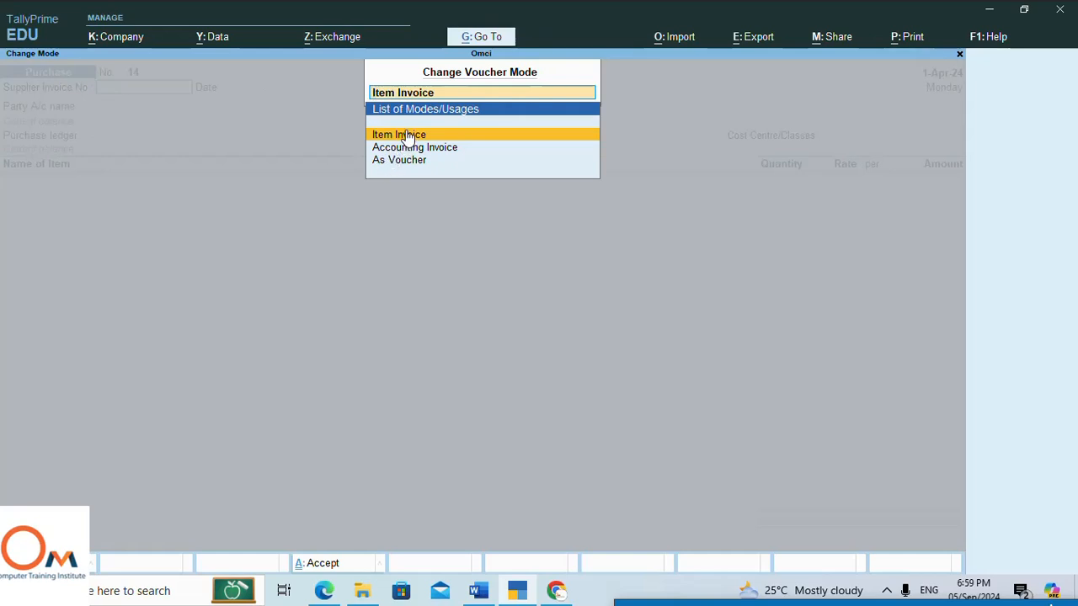
pyautogui.click(449, 152)
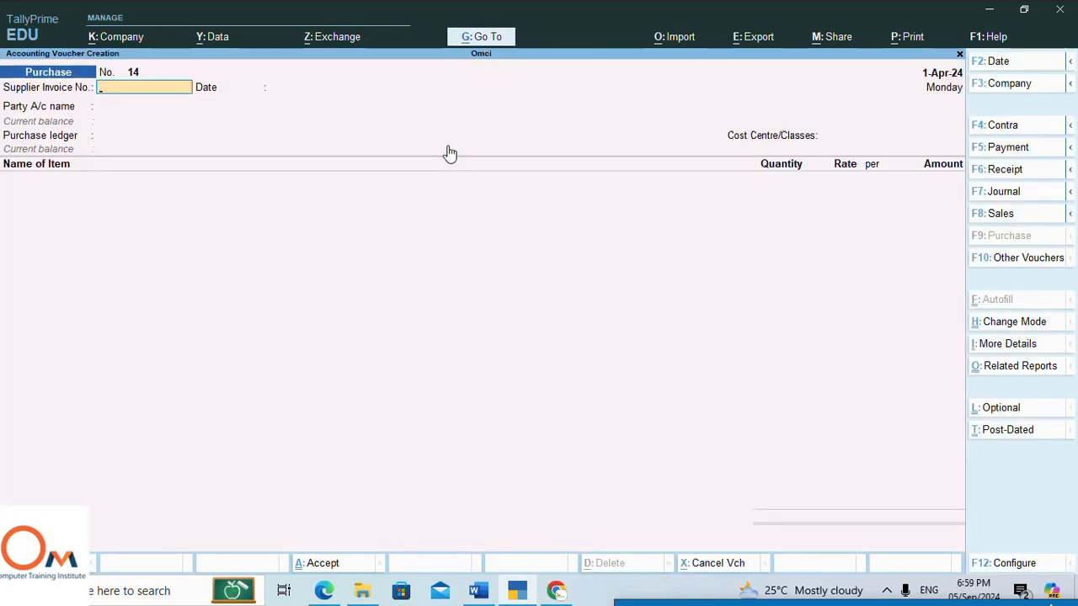
pyautogui.press('Return')
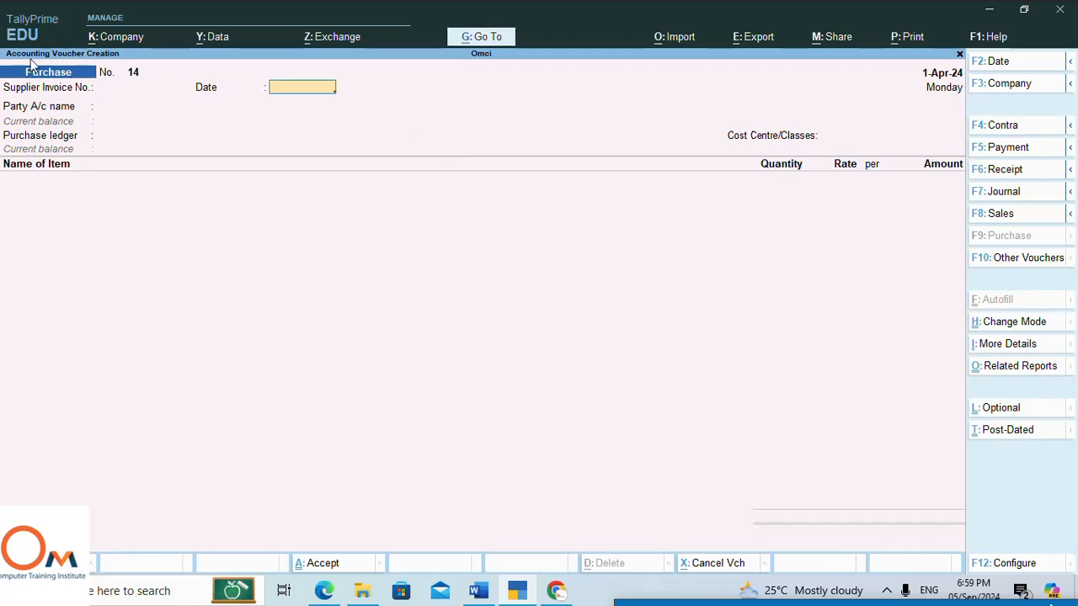
pyautogui.click(136, 88)
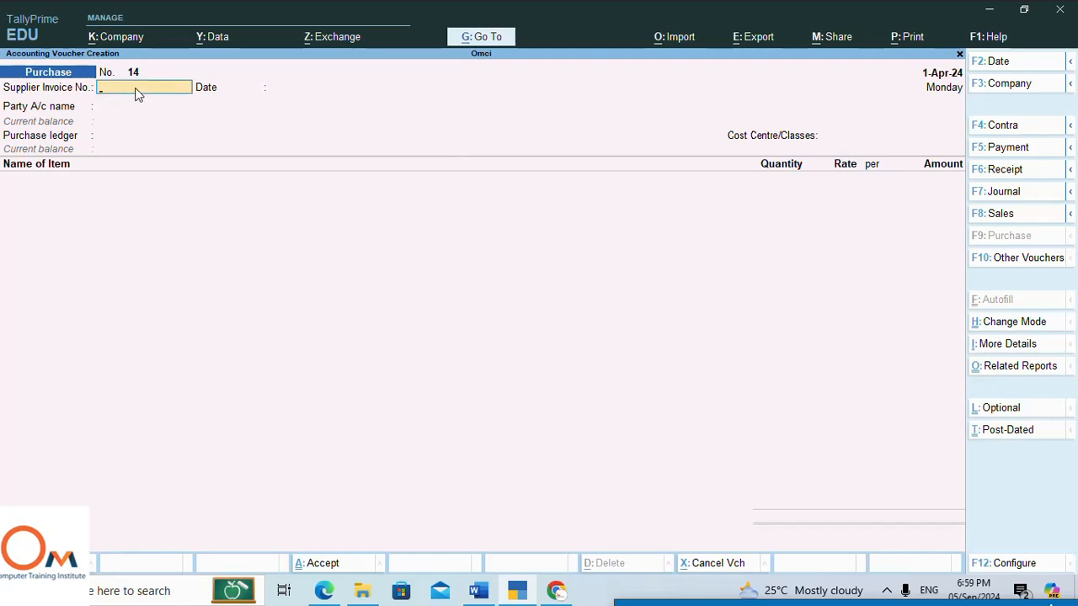
# Check the first purchase's bill number in the Word notes and enter supplier invoice number 1245 in TallyPrime, dated 1-Apr-24.
pyautogui.hotkey('alt', 'Tab')
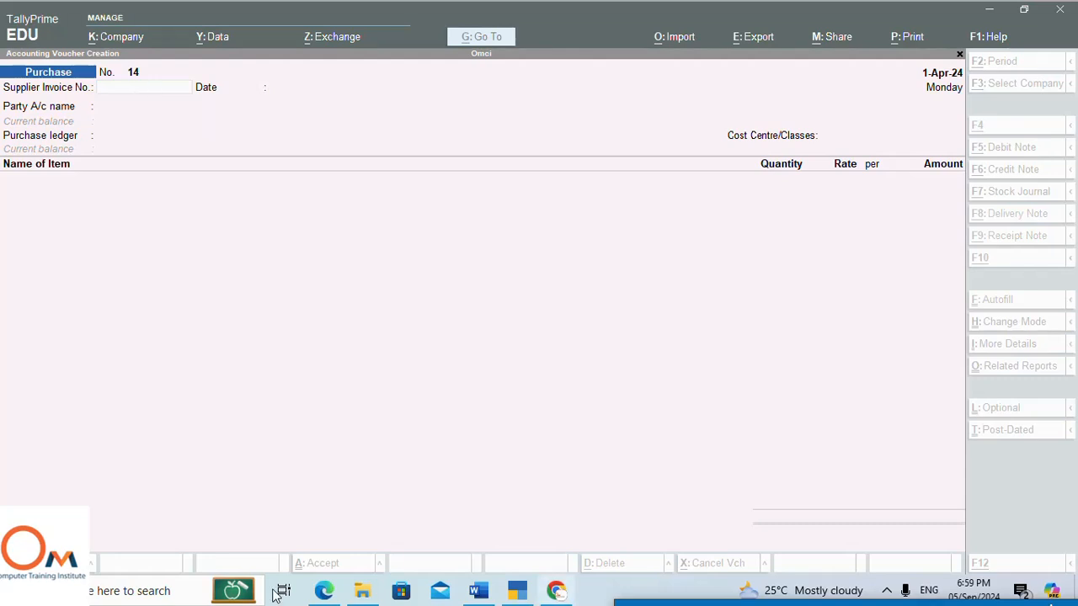
pyautogui.click(478, 591)
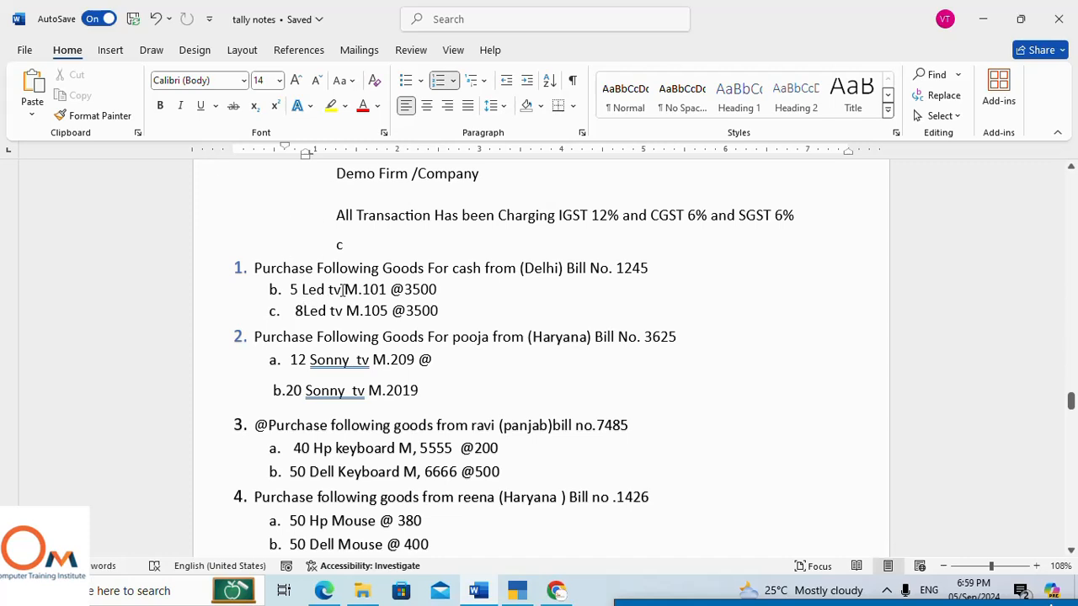
pyautogui.click(517, 591)
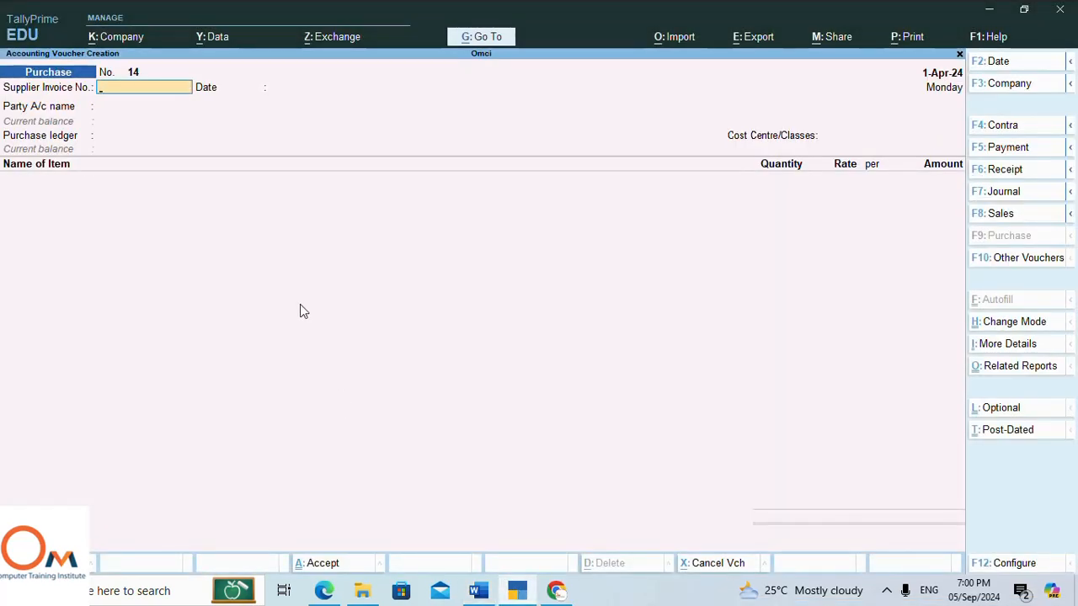
pyautogui.write('12')
pyautogui.click(478, 592)
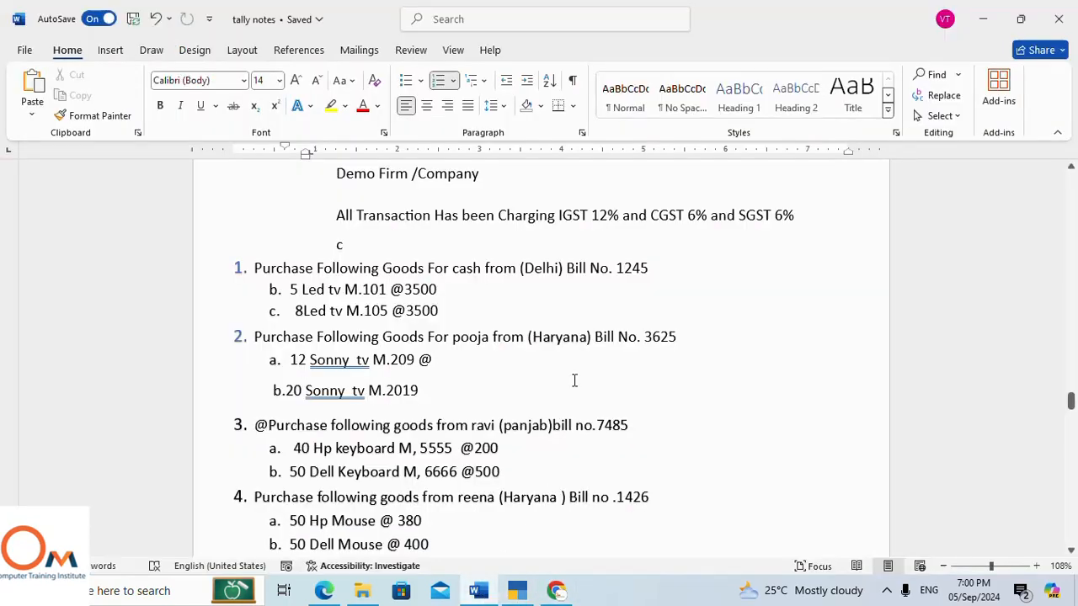
pyautogui.click(517, 593)
pyautogui.write('45')
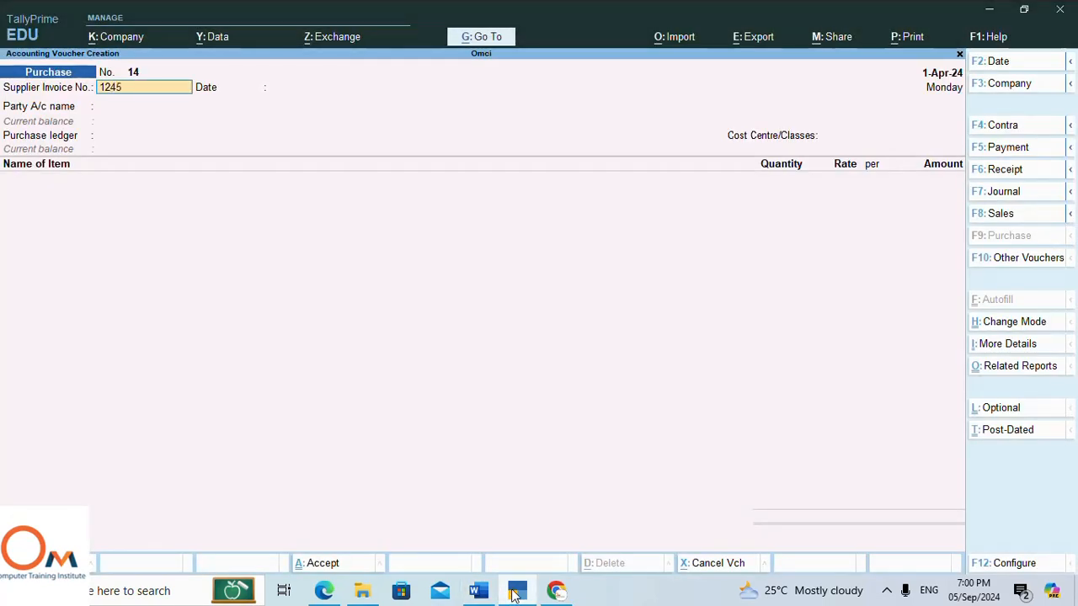
pyautogui.press('Return')
pyautogui.press('Return')
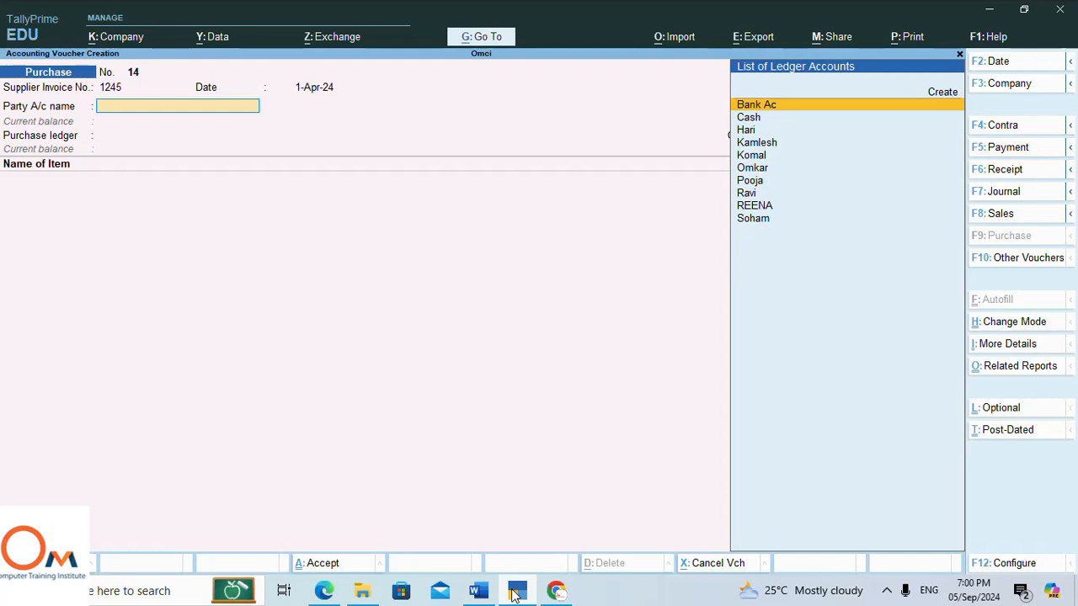
# Choose Cash as the party account of the purchase voucher.
pyautogui.press('Down')
pyautogui.press('Down')
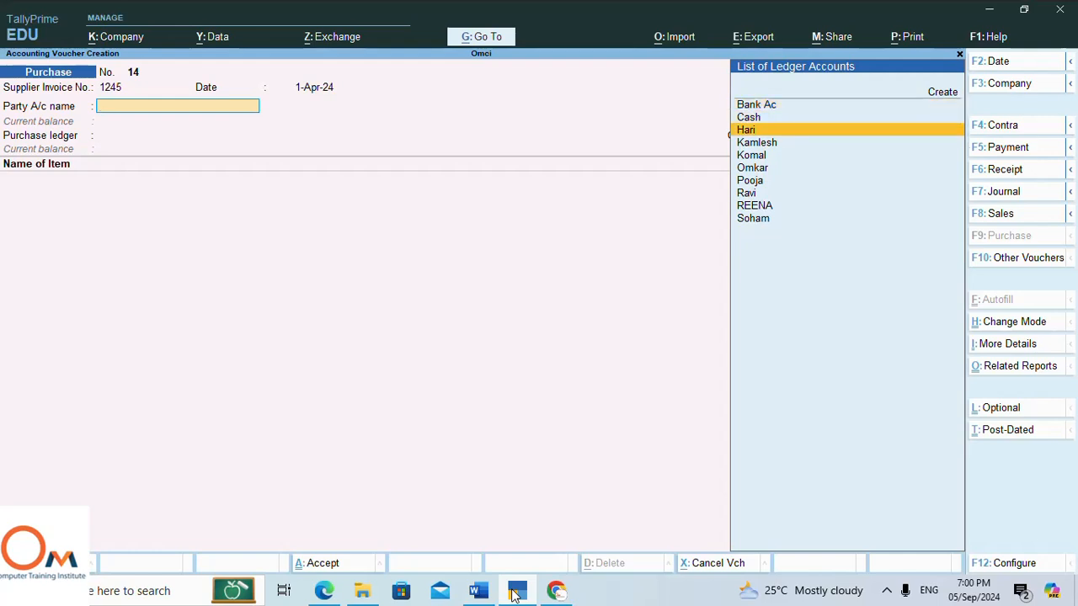
pyautogui.press('Up')
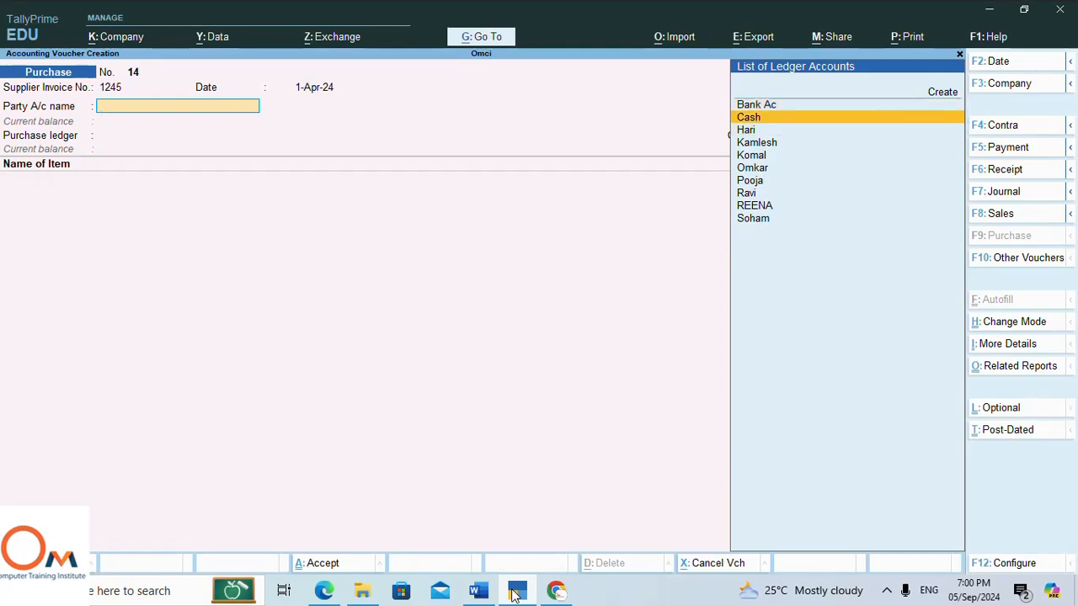
pyautogui.press('Return')
# Leave all the receipt details of the purchase blank.
pyautogui.press('Return')
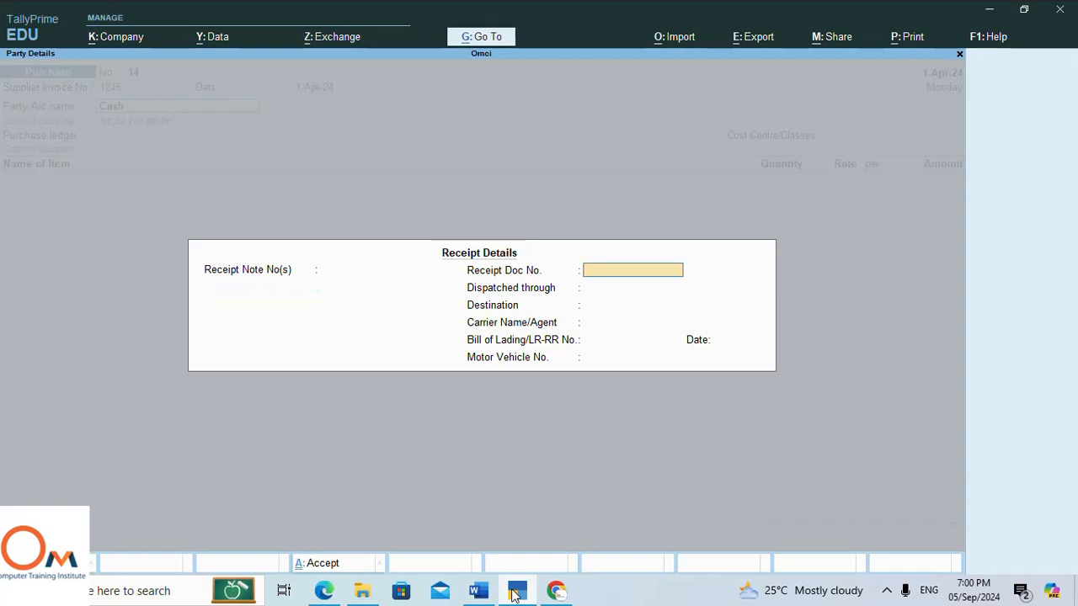
pyautogui.press('Return')
pyautogui.press('Return')
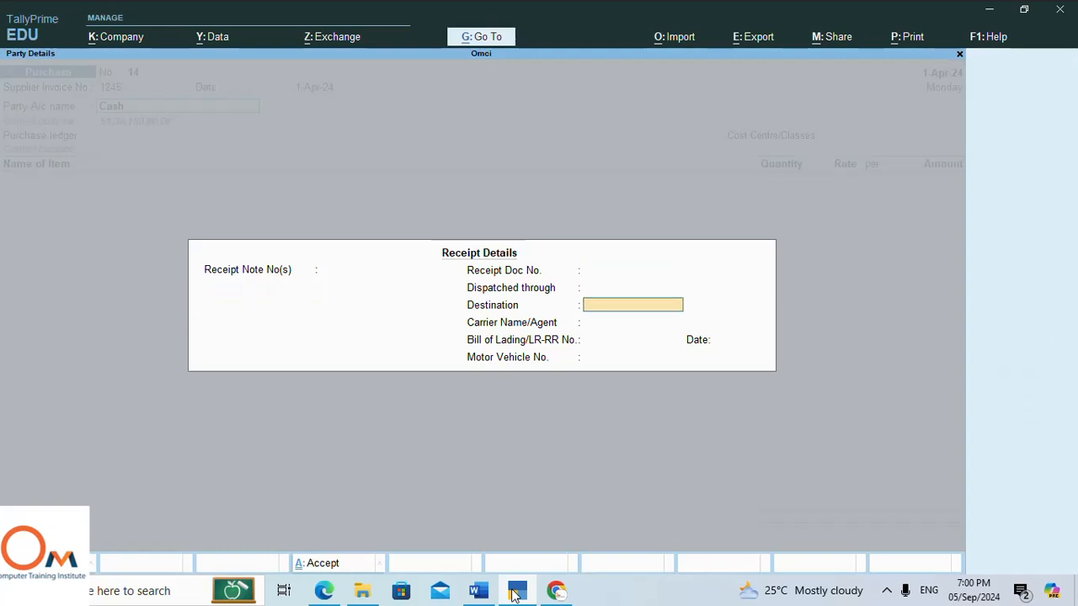
pyautogui.press('Return')
pyautogui.press('Return')
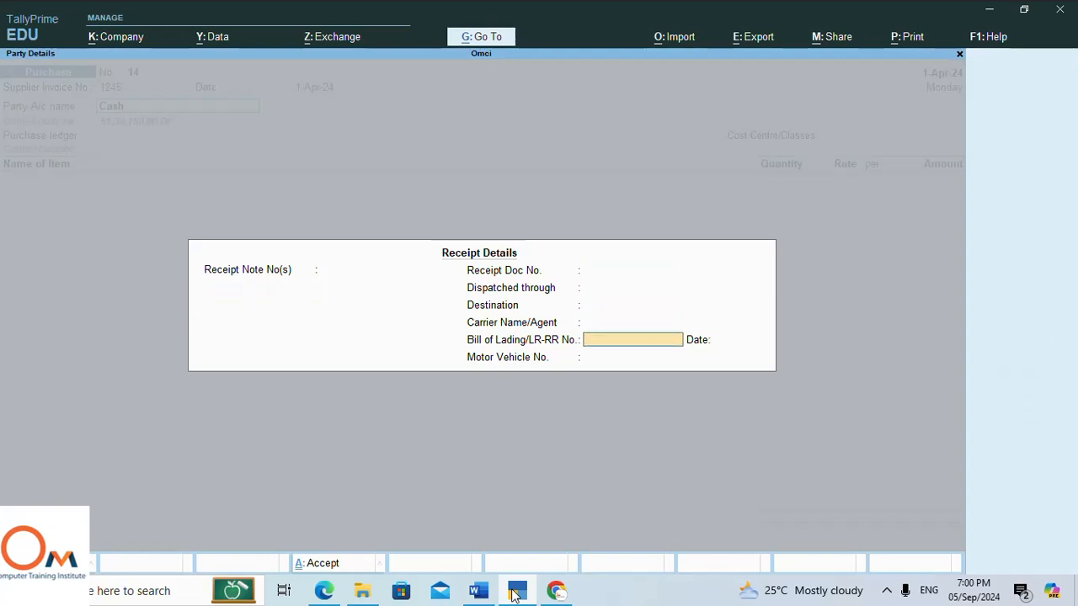
pyautogui.press('Return')
pyautogui.press('Return')
pyautogui.press('Return')
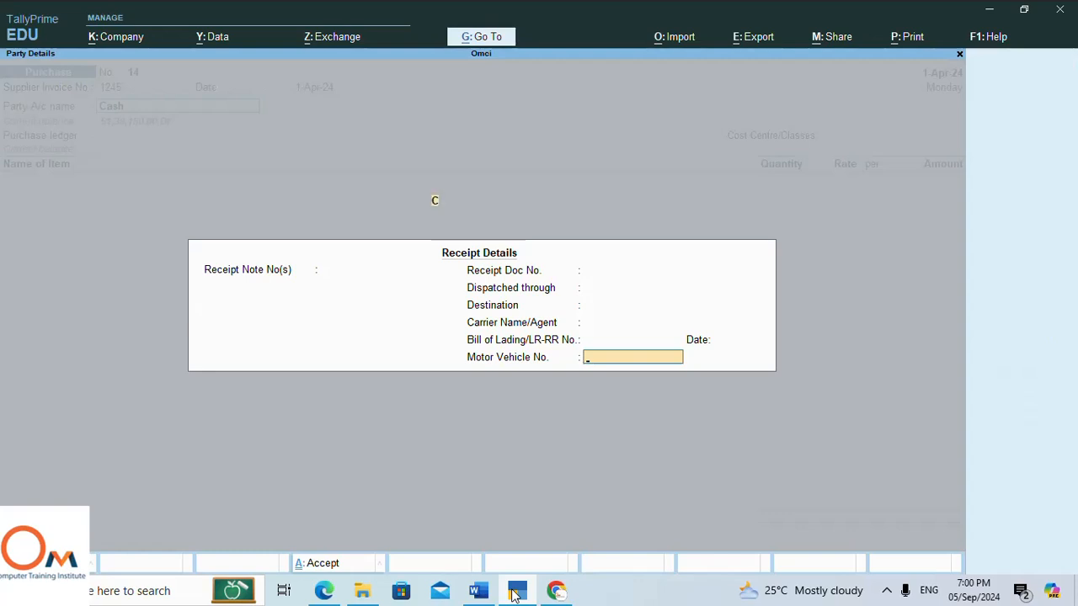
# Keep Cash as the supplier with a blank address and set the party's state to Delhi.
pyautogui.press('Return')
pyautogui.press('Return')
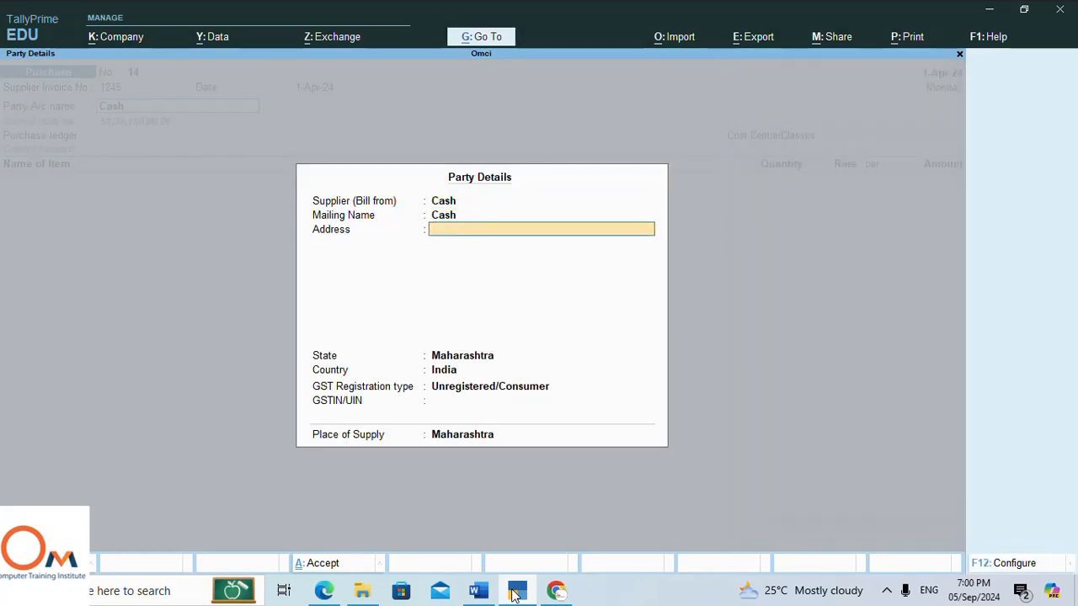
pyautogui.press('Return')
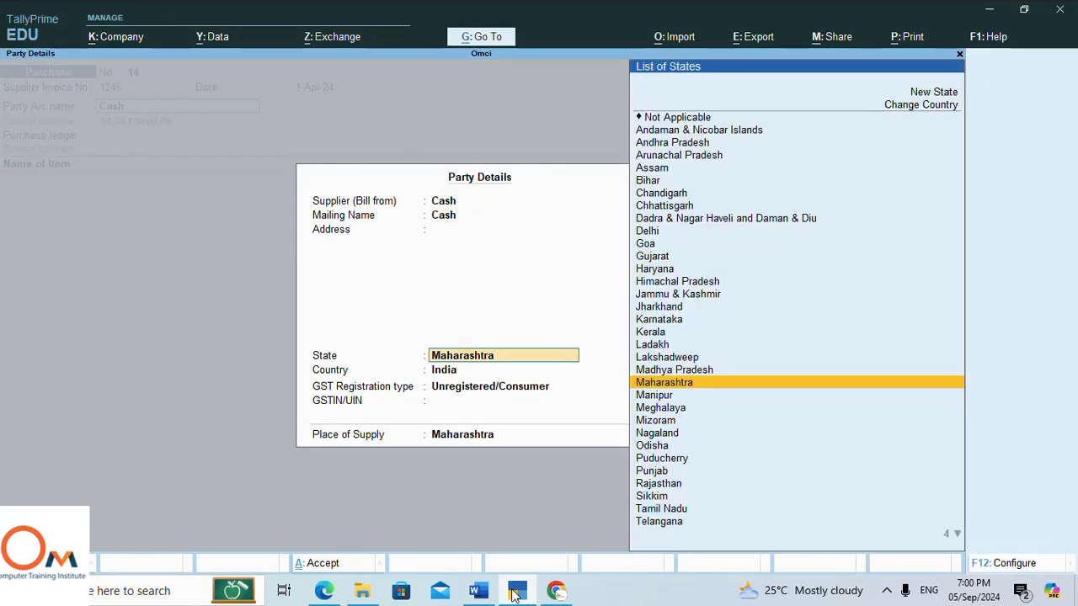
pyautogui.write('D')
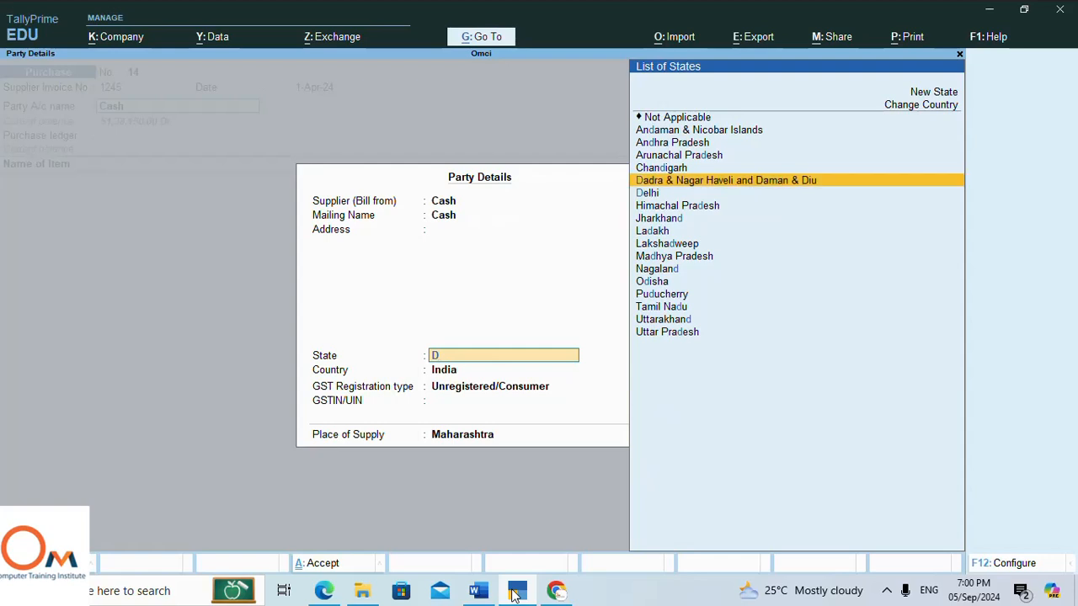
pyautogui.press('Down')
pyautogui.press('Return')
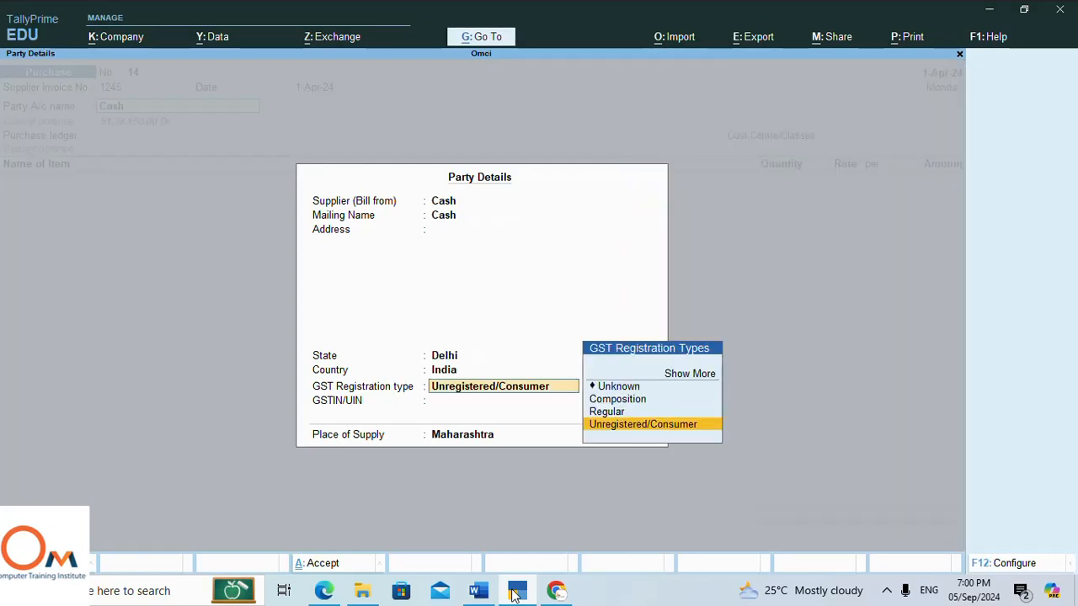
# Keep the GST registration type as Unregistered/Consumer and set the place of supply to Delhi.
pyautogui.press('Return')
pyautogui.press('Return')
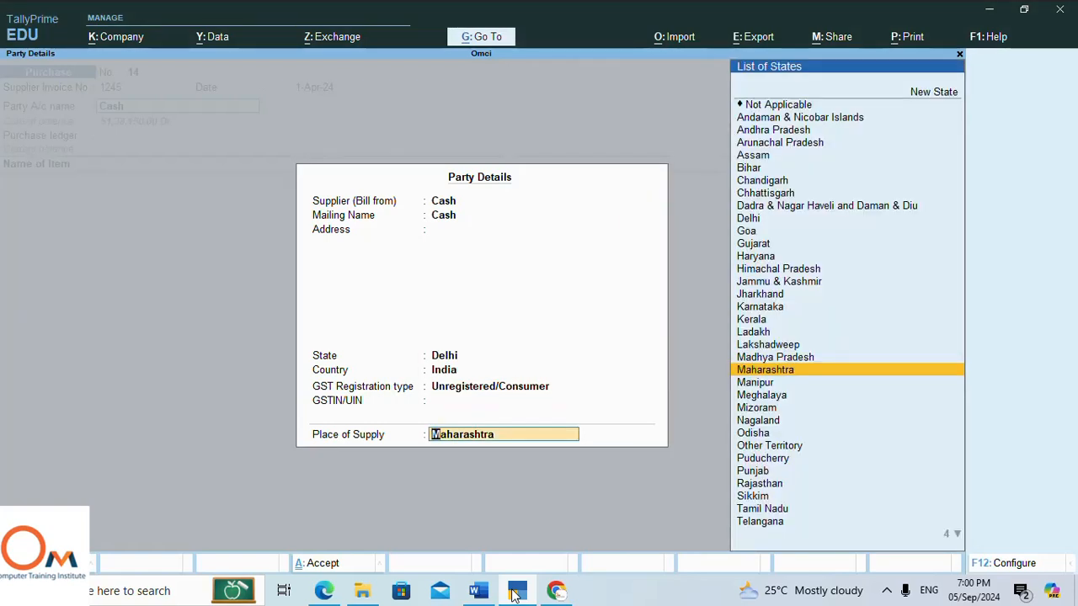
pyautogui.write('D')
pyautogui.press('Down')
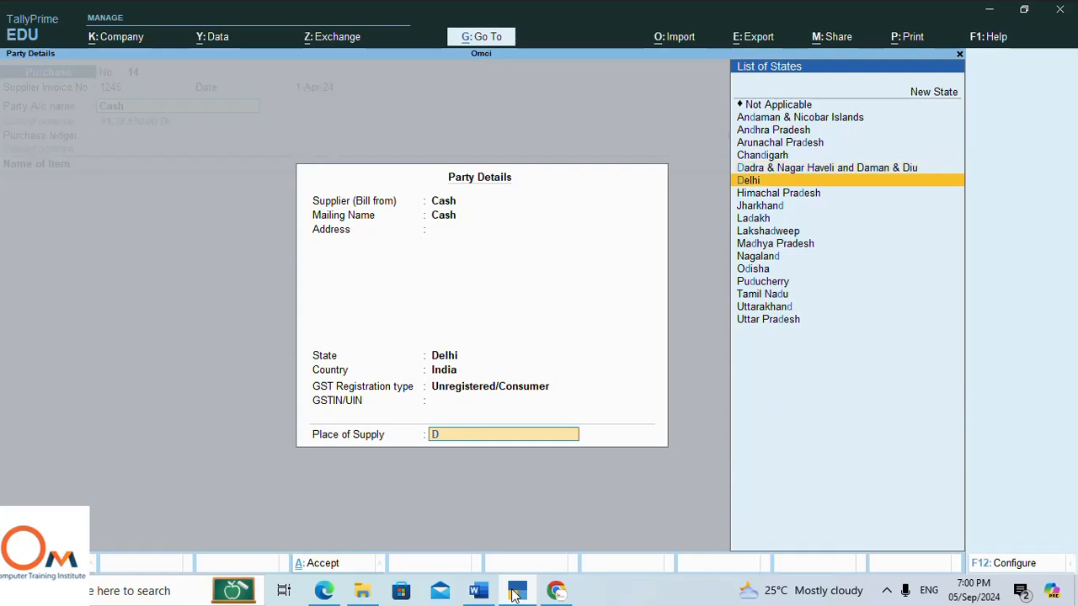
pyautogui.press('Return')
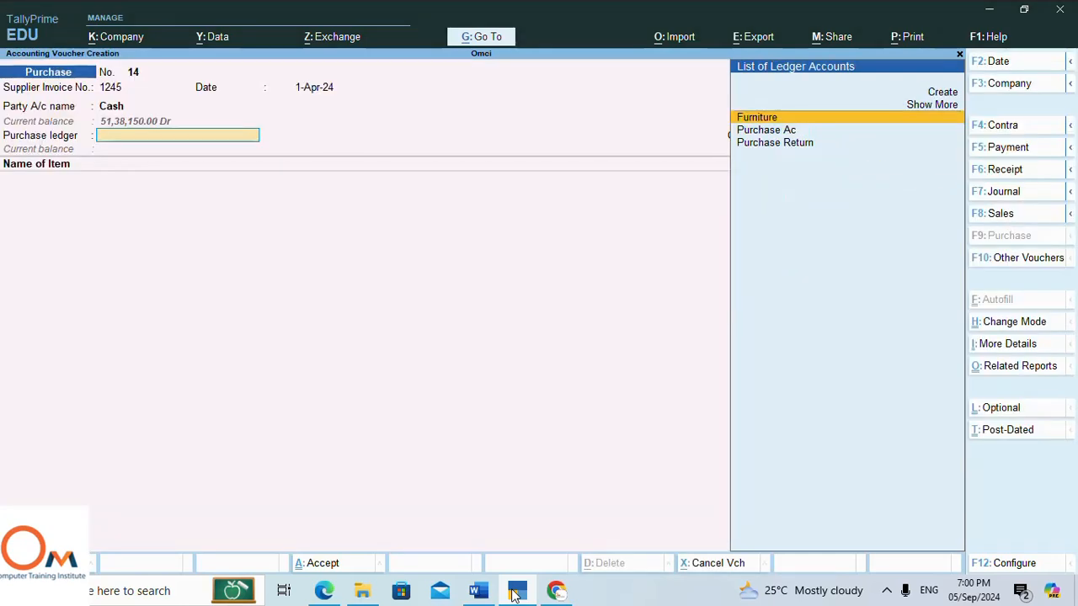
# Choose Purchase Ac as the purchase ledger and leave the cost centre class as Not Applicable.
pyautogui.press('Down')
pyautogui.press('Return')
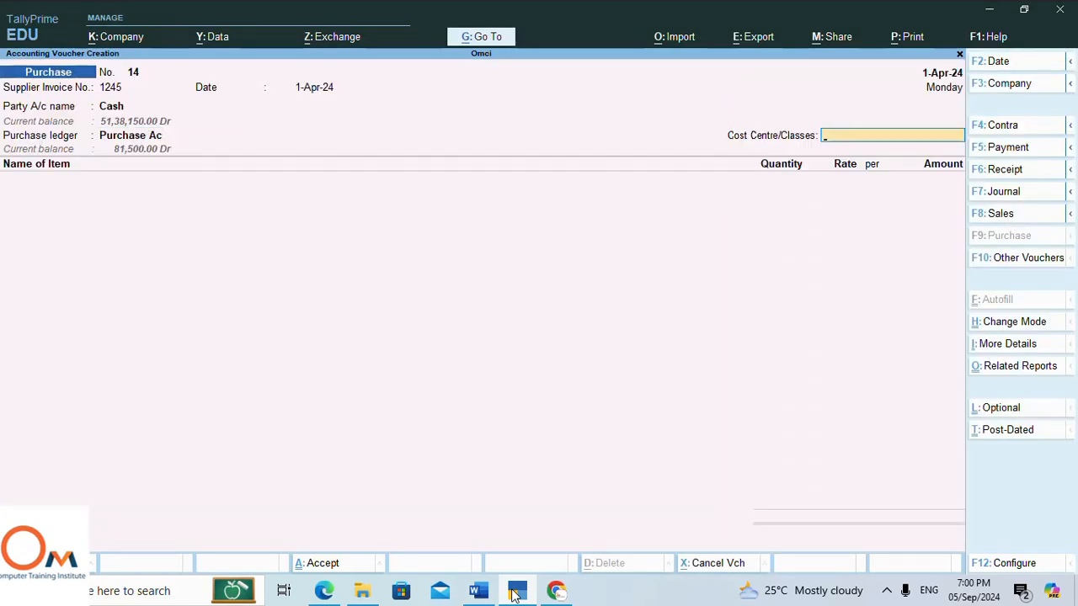
pyautogui.press('Return')
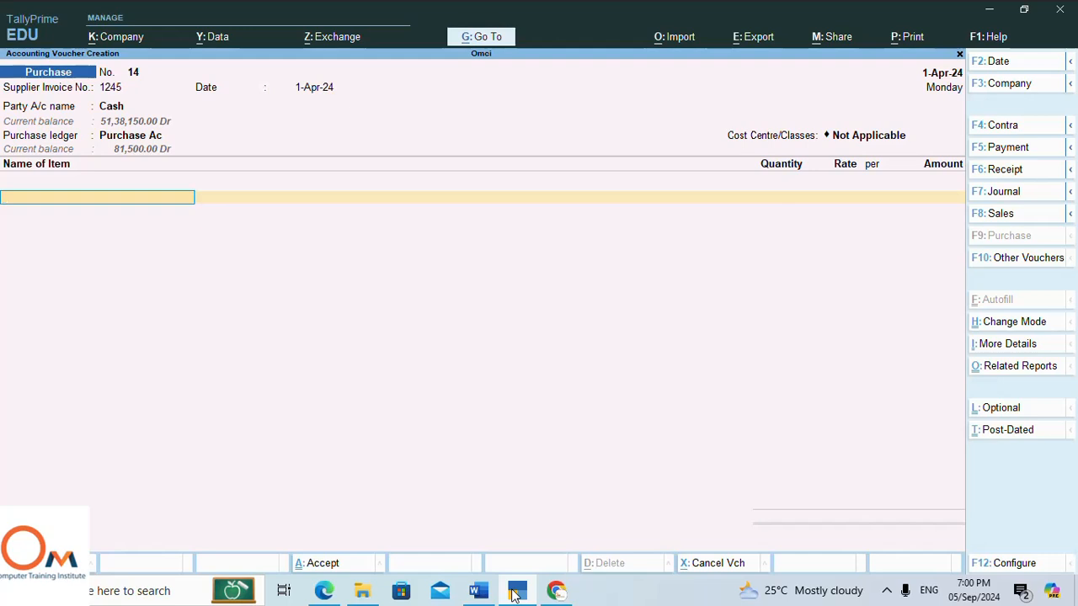
# Add Model 101/32 as the first purchase item with a blank description and allocate it to the Panvel godown.
pyautogui.write('Mo')
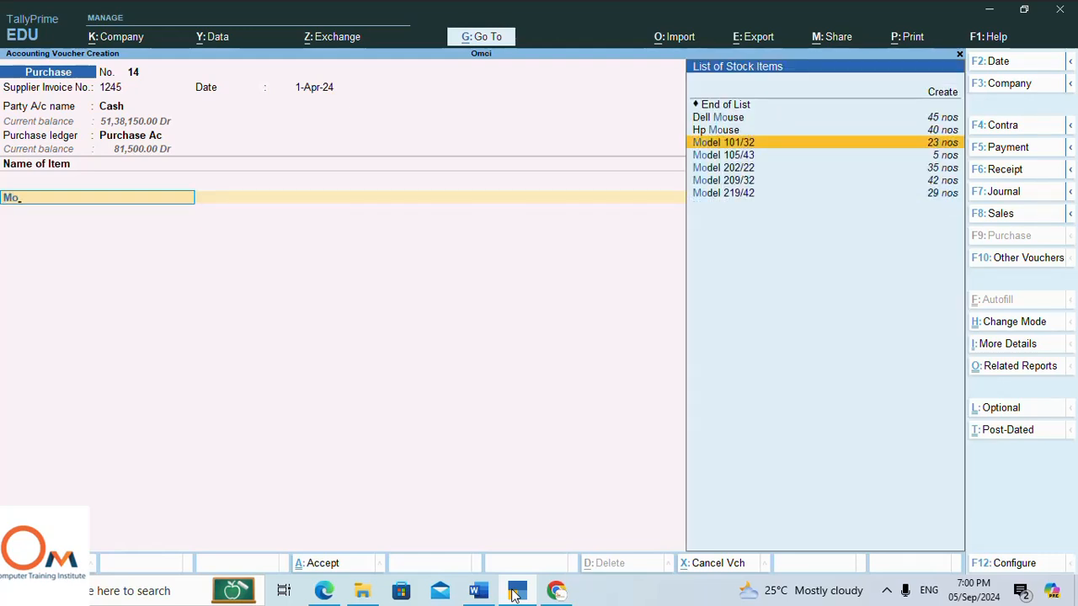
pyautogui.press('Return')
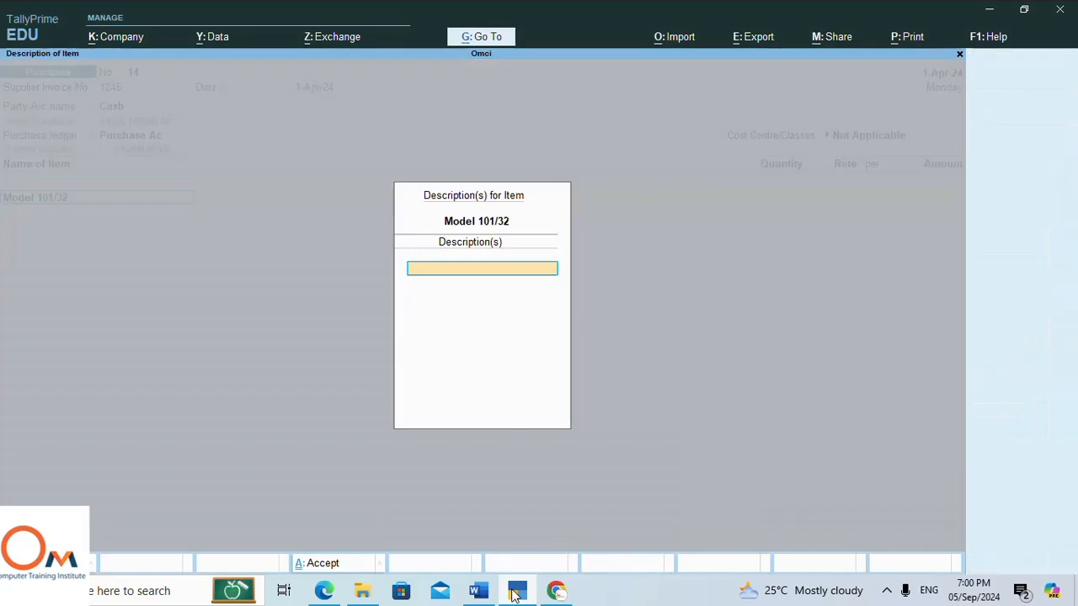
pyautogui.press('Return')
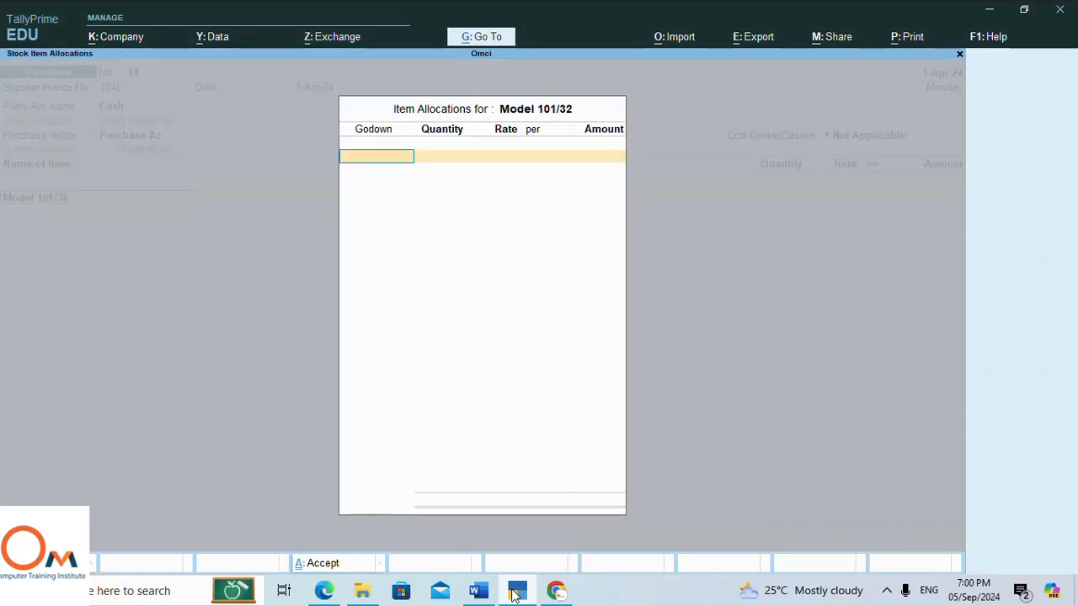
pyautogui.write('P')
pyautogui.press('Down')
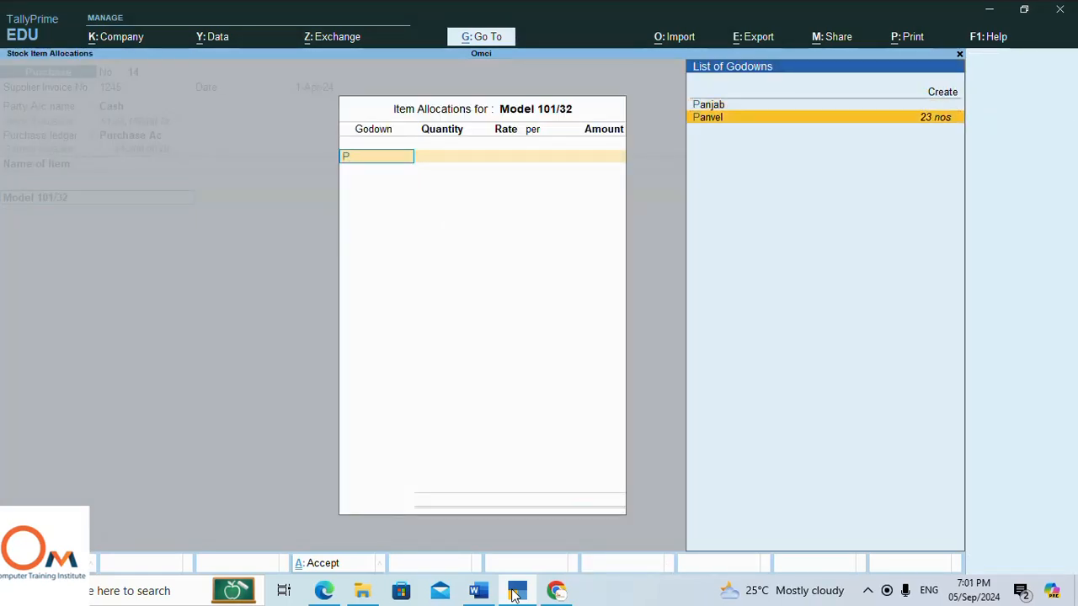
pyautogui.press('Return')
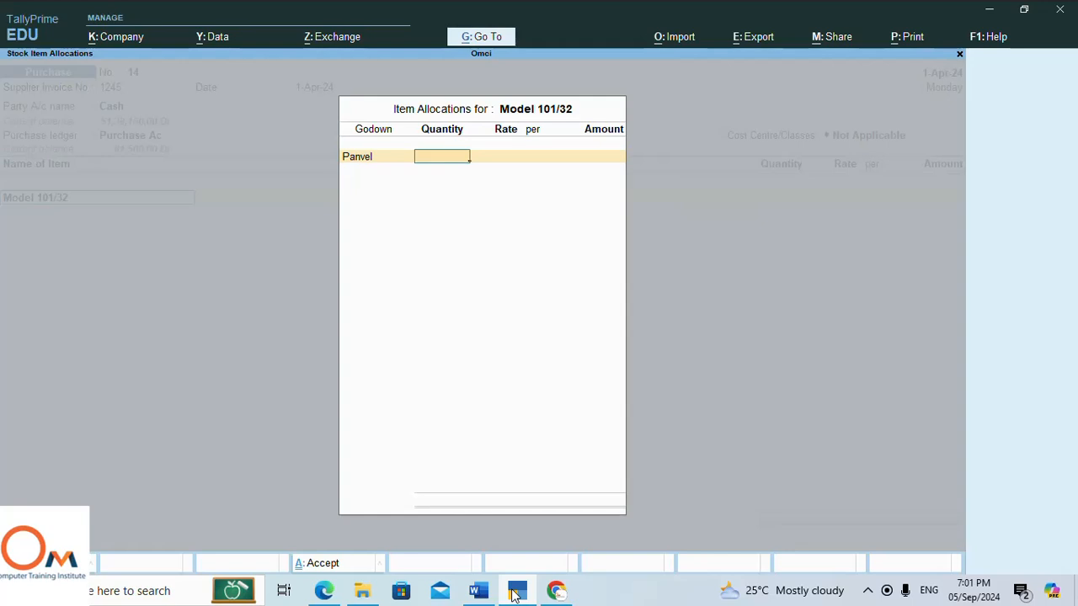
# Check the exercise in Word, then set the Model 101/32 quantity to 5 nos in TallyPrime, keeping the 3,400.00 rate.
pyautogui.moveTo(556, 592)
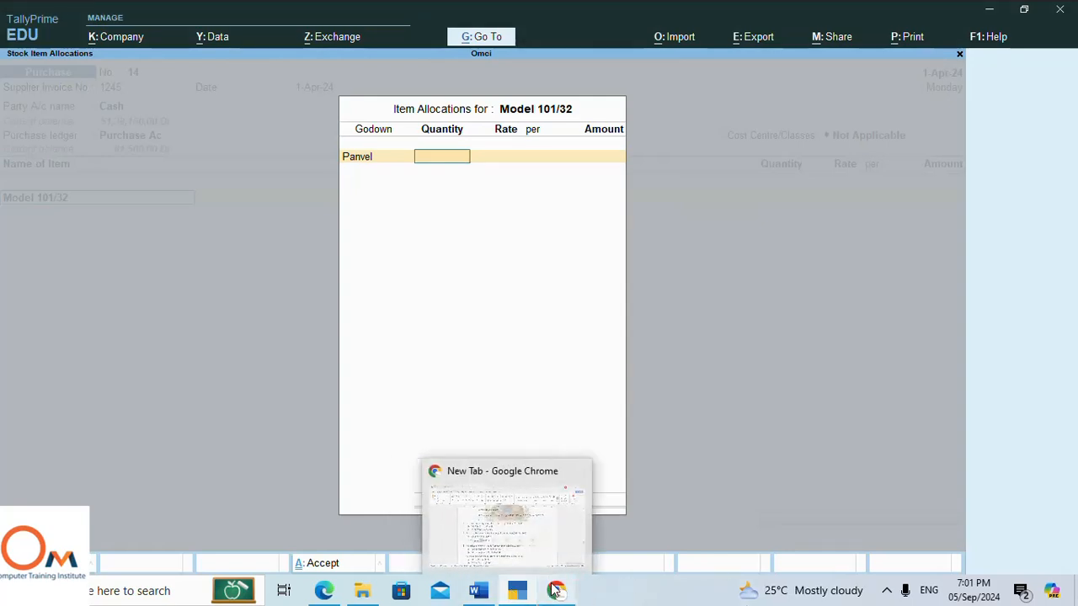
pyautogui.click(478, 591)
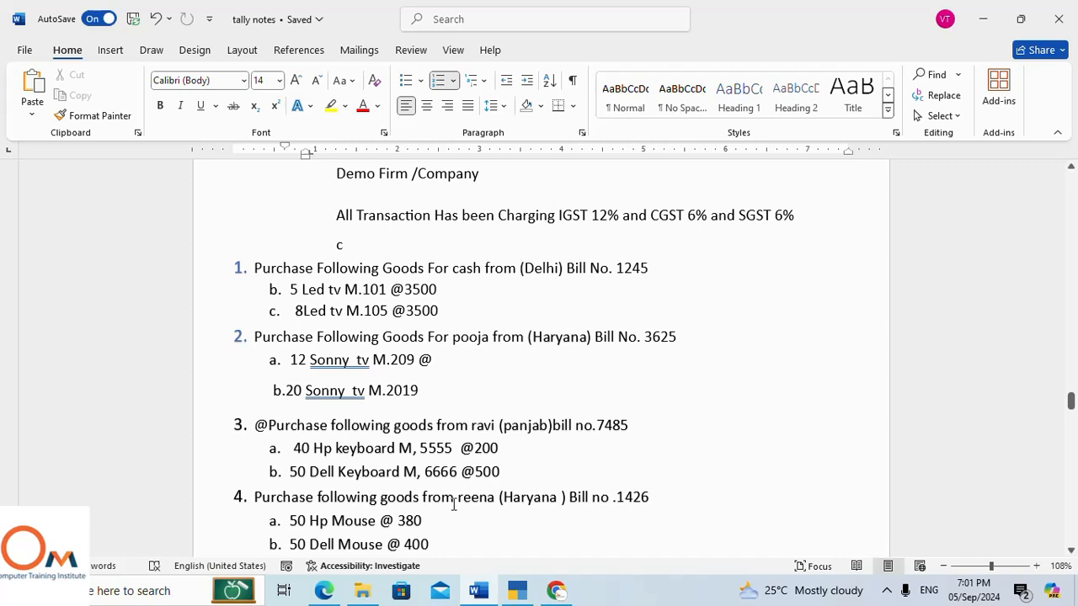
pyautogui.click(517, 592)
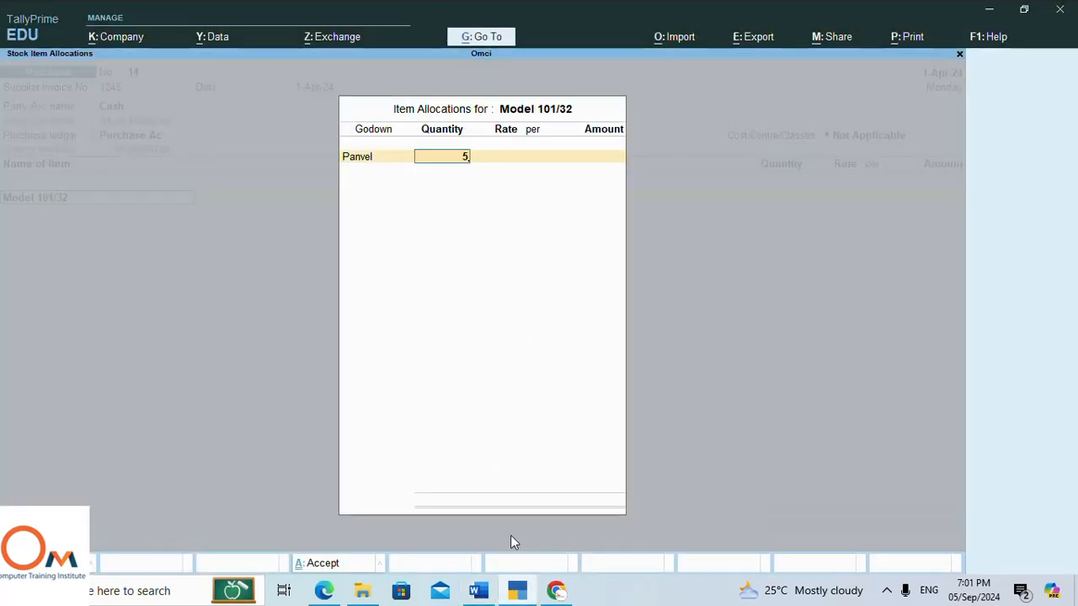
pyautogui.press('Return')
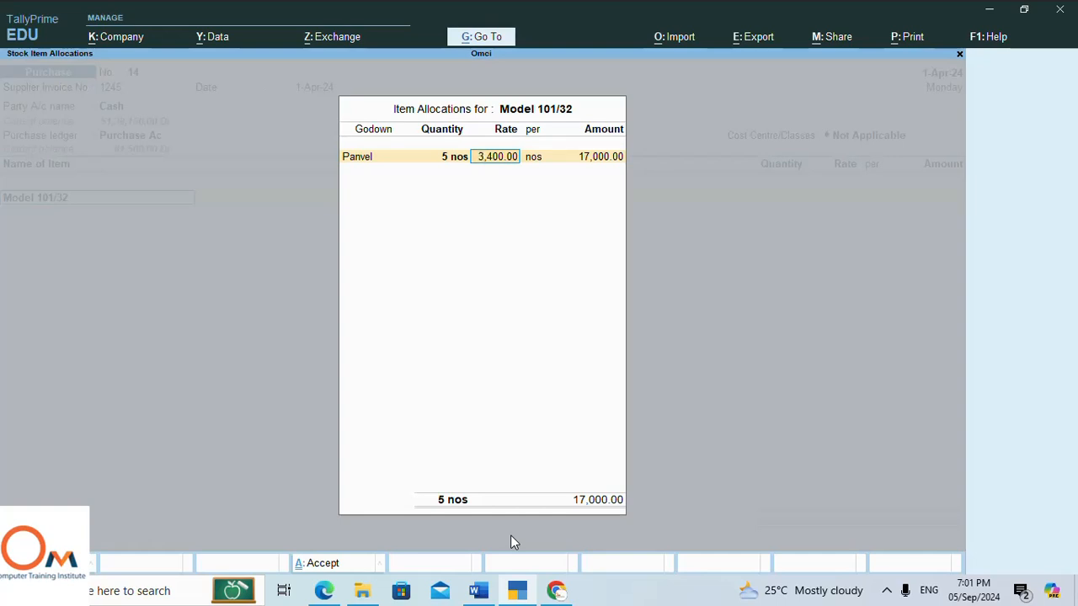
pyautogui.press('Return')
pyautogui.press('Return')
pyautogui.press('Return')
pyautogui.press('Return')
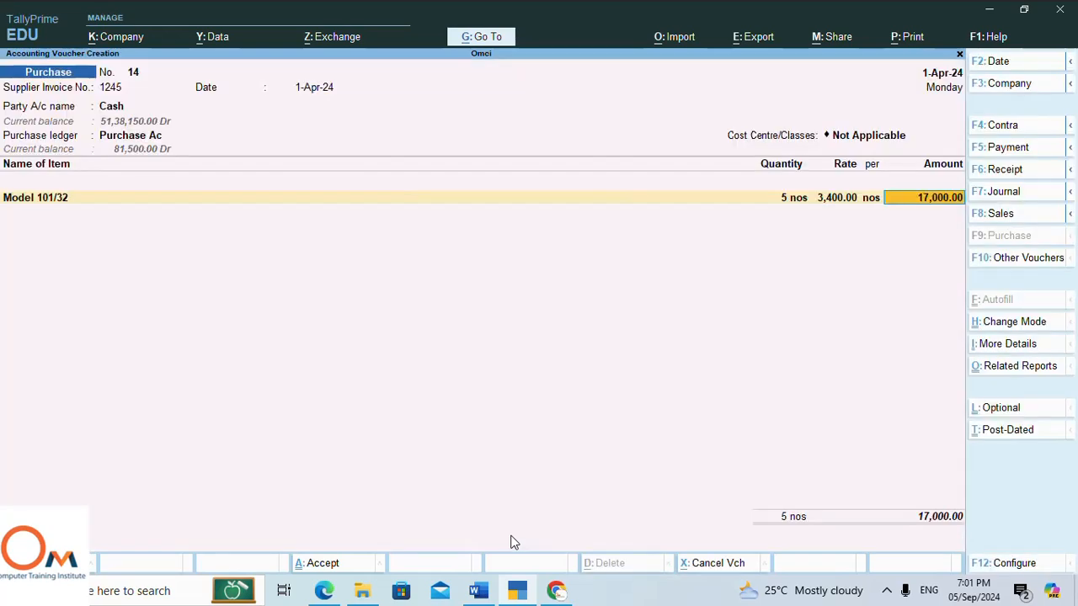
pyautogui.press('Return')
# Check the exercise in Word and add Model 105/43 as the second item in TallyPrime, allocated to the Panvel godown.
pyautogui.write('Mo')
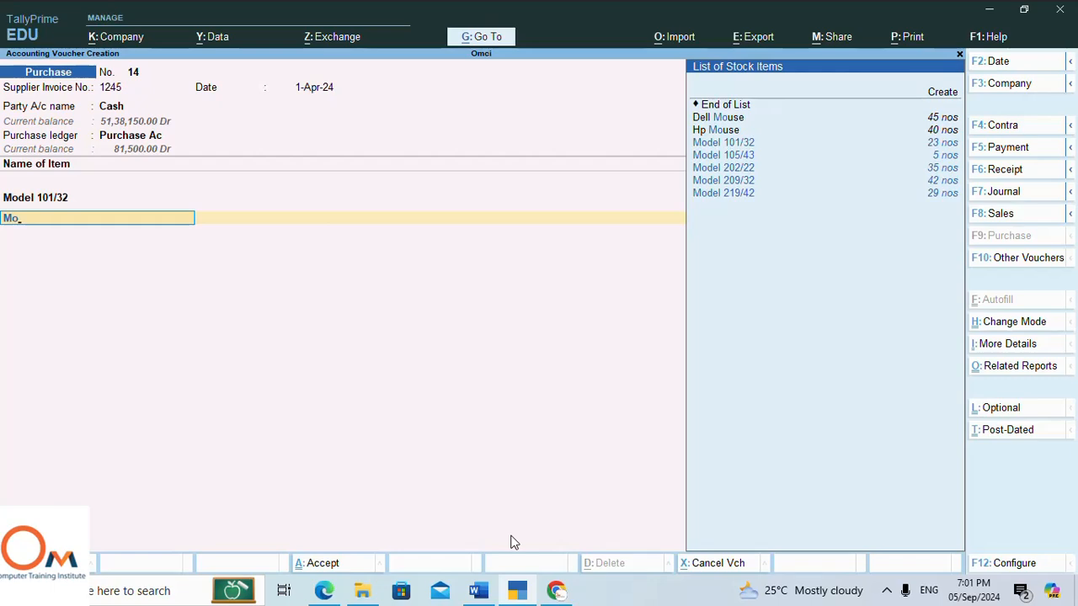
pyautogui.click(479, 592)
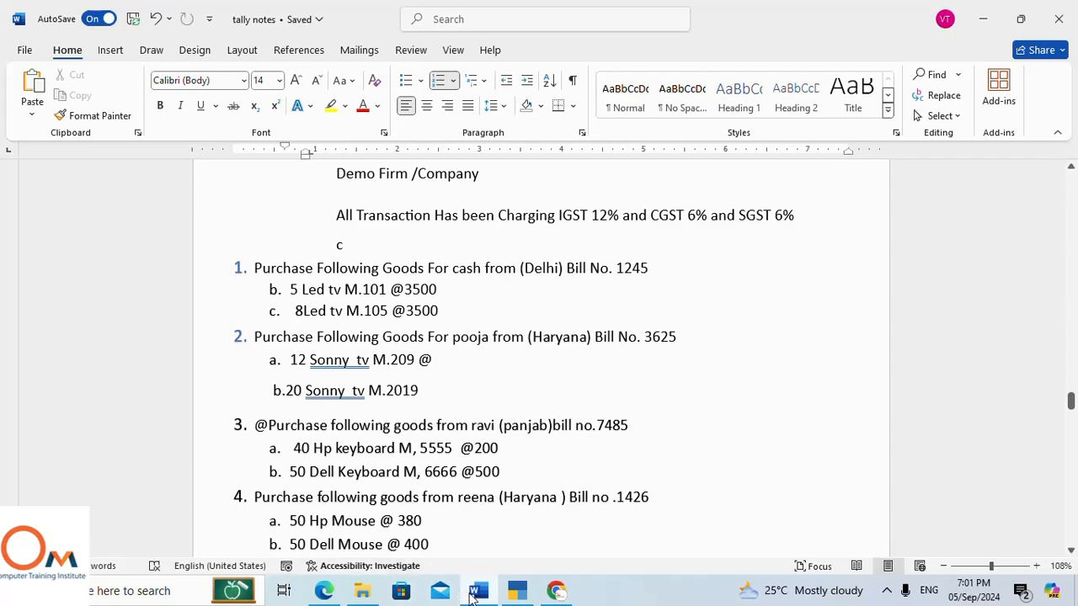
pyautogui.click(518, 591)
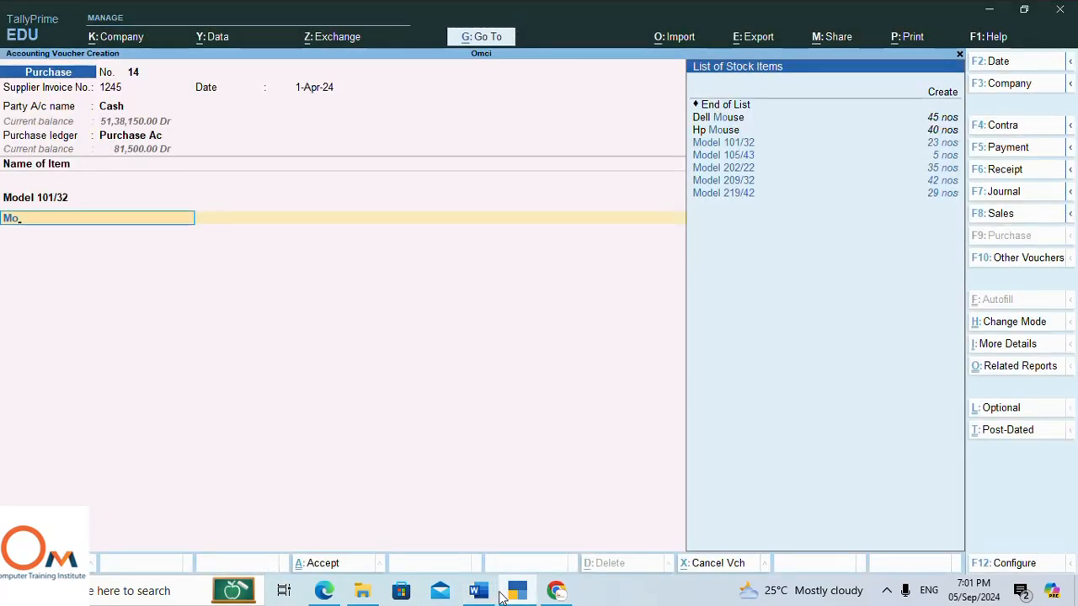
pyautogui.press('Down')
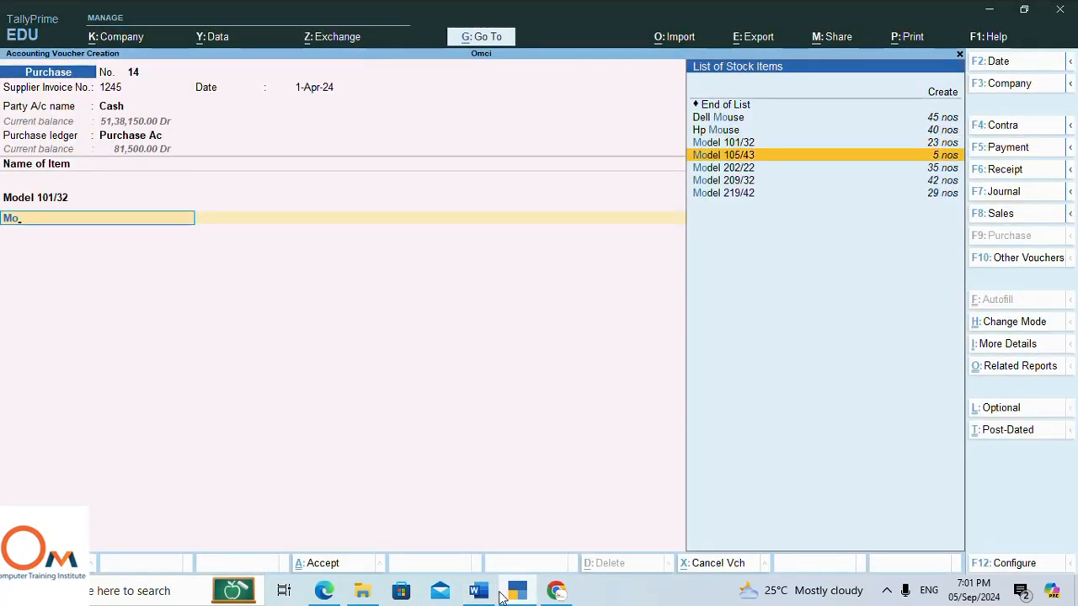
pyautogui.press('Return')
pyautogui.press('Return')
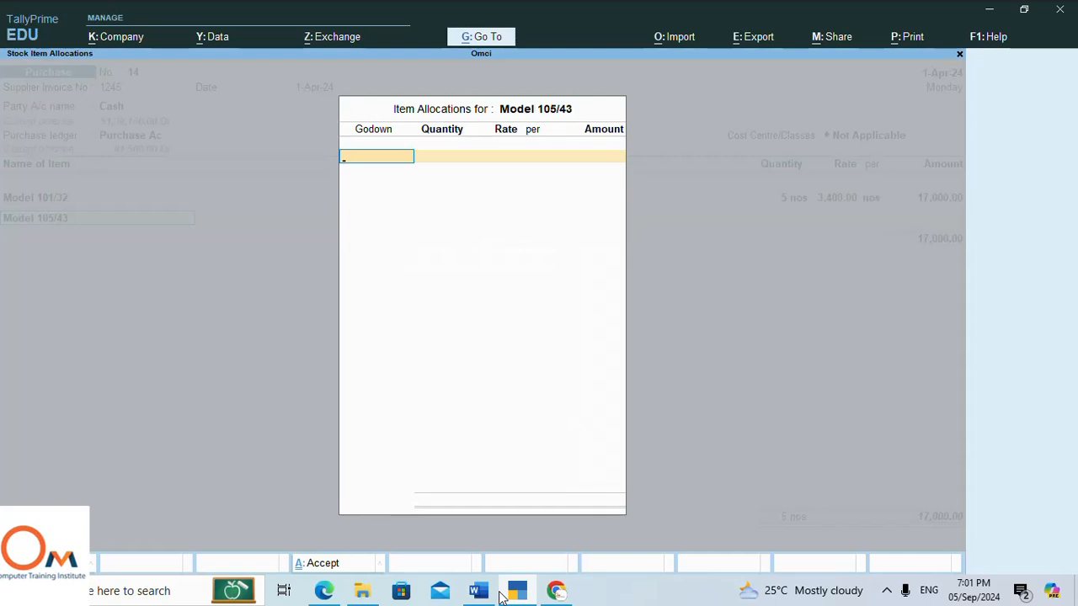
pyautogui.write('P')
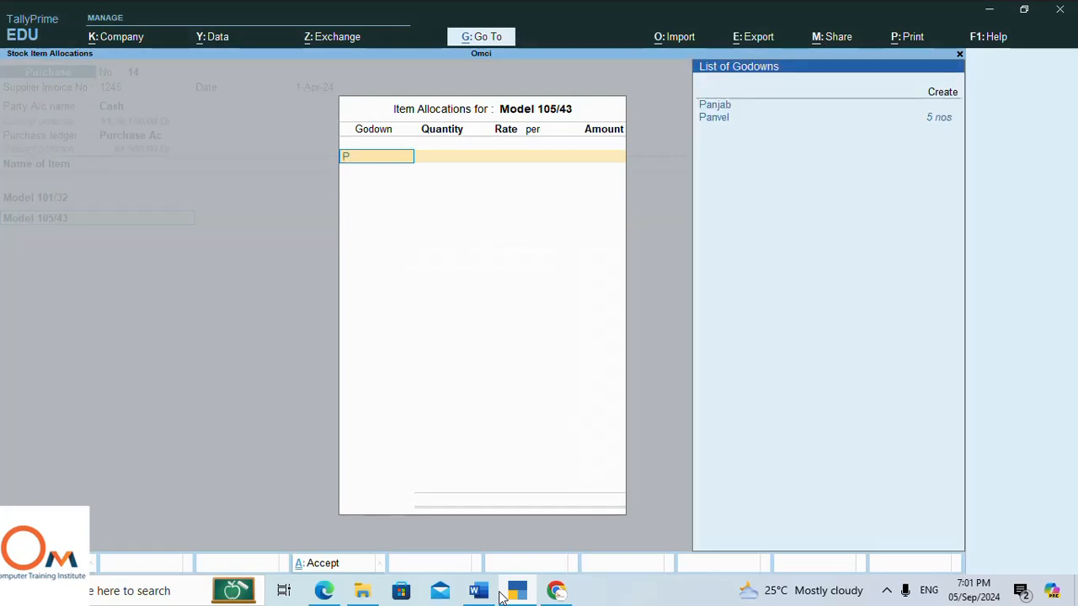
pyautogui.press('Down')
pyautogui.press('Return')
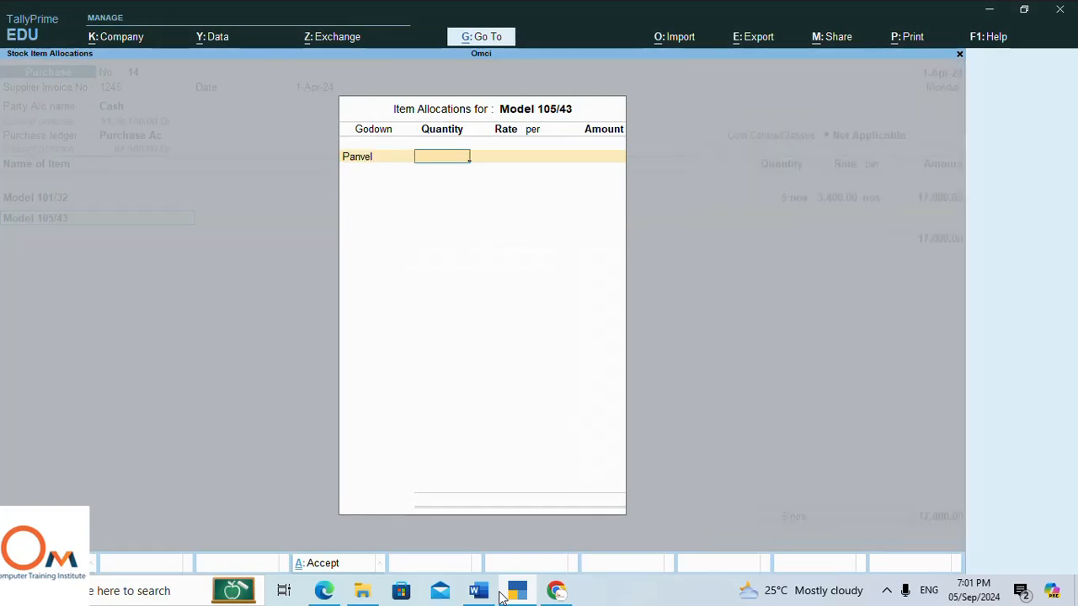
# Set the Model 105/43 quantity to 8 nos, keeping the 34,000.00 rate, and end the item list.
pyautogui.write('8')
pyautogui.press('Return')
pyautogui.press('Return')
pyautogui.press('Return')
pyautogui.press('Return')
pyautogui.press('Return')
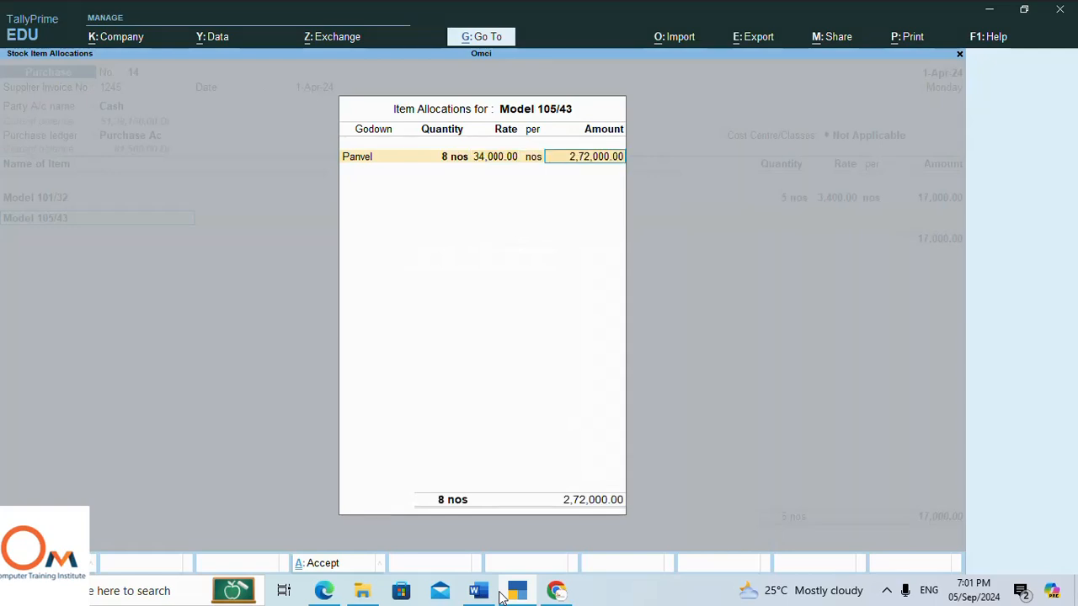
pyautogui.press('Return')
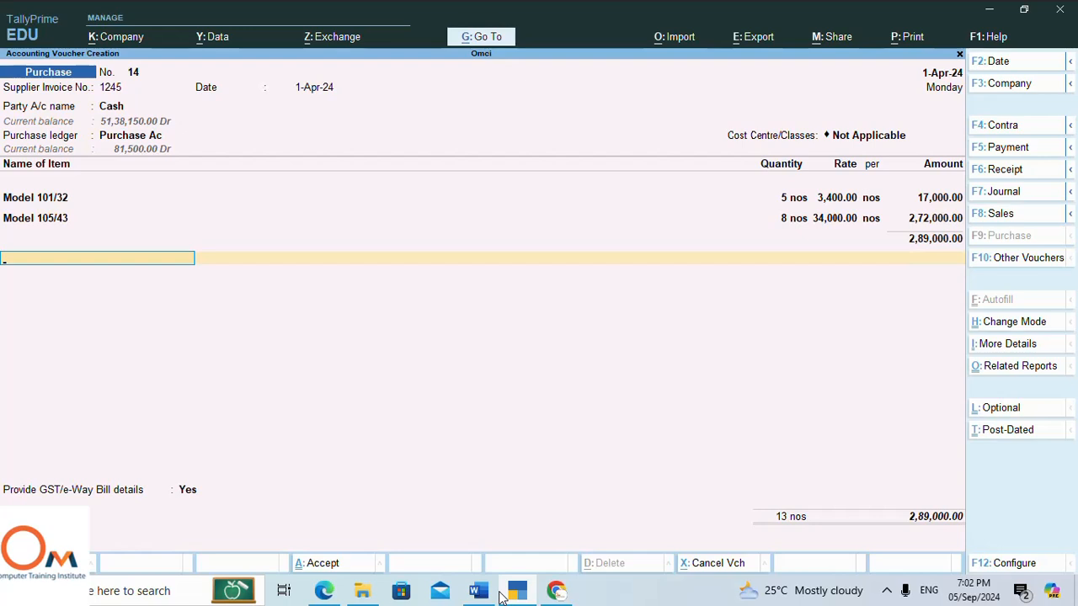
# Add the CGST ledger below the items, keeping its 6% rate and calculated amount.
pyautogui.write('C')
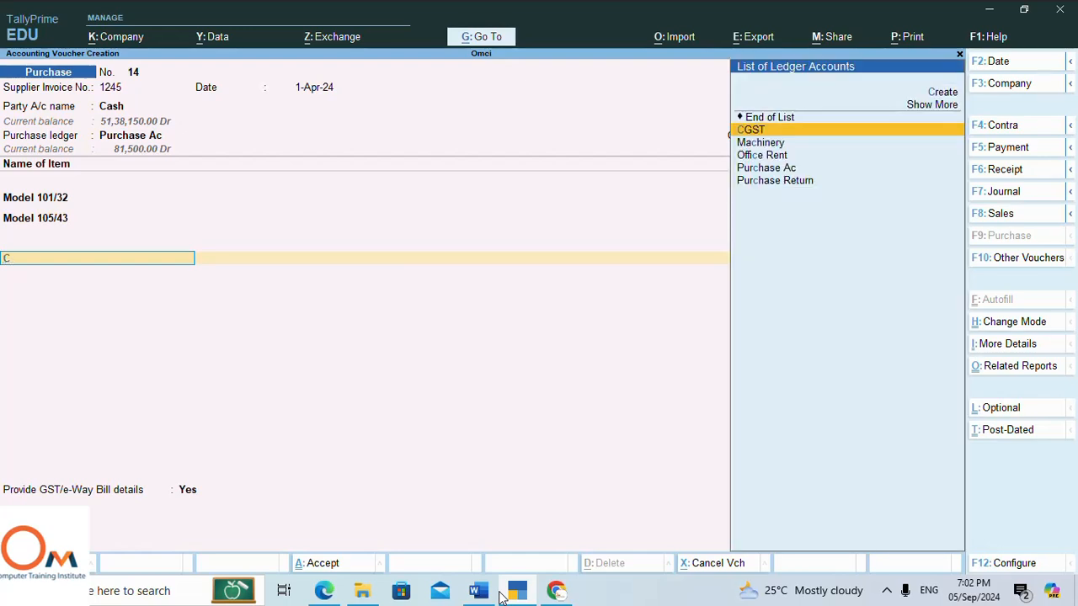
pyautogui.press('Return')
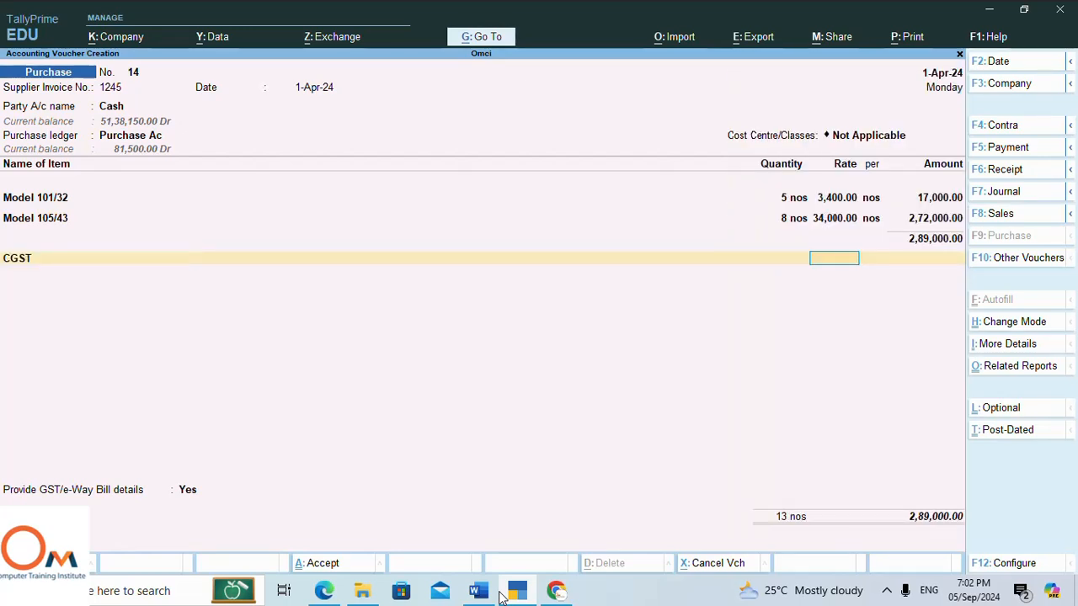
pyautogui.press('Return')
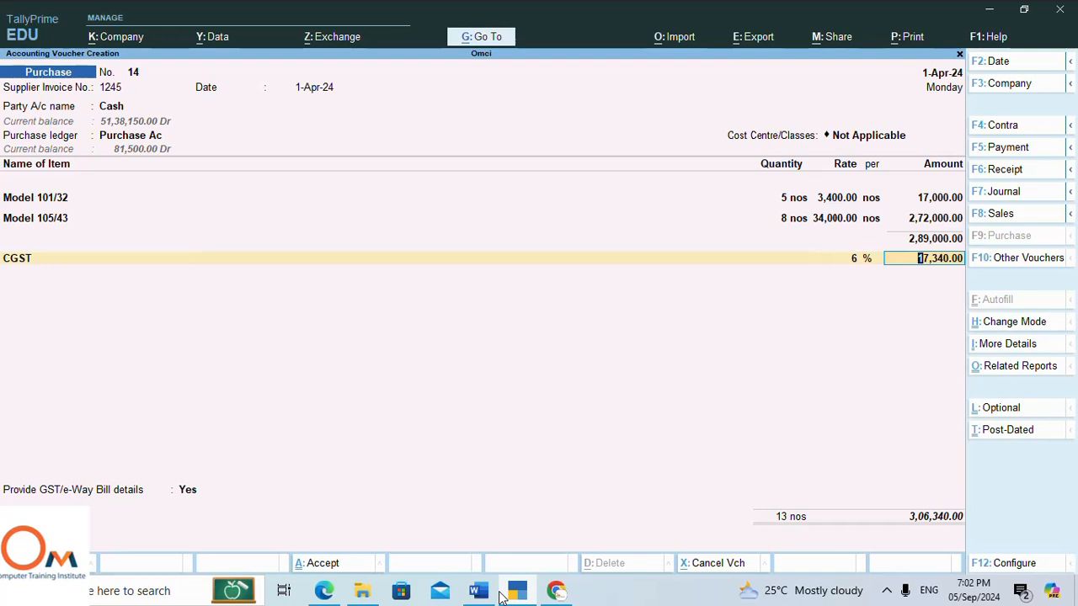
pyautogui.press('Return')
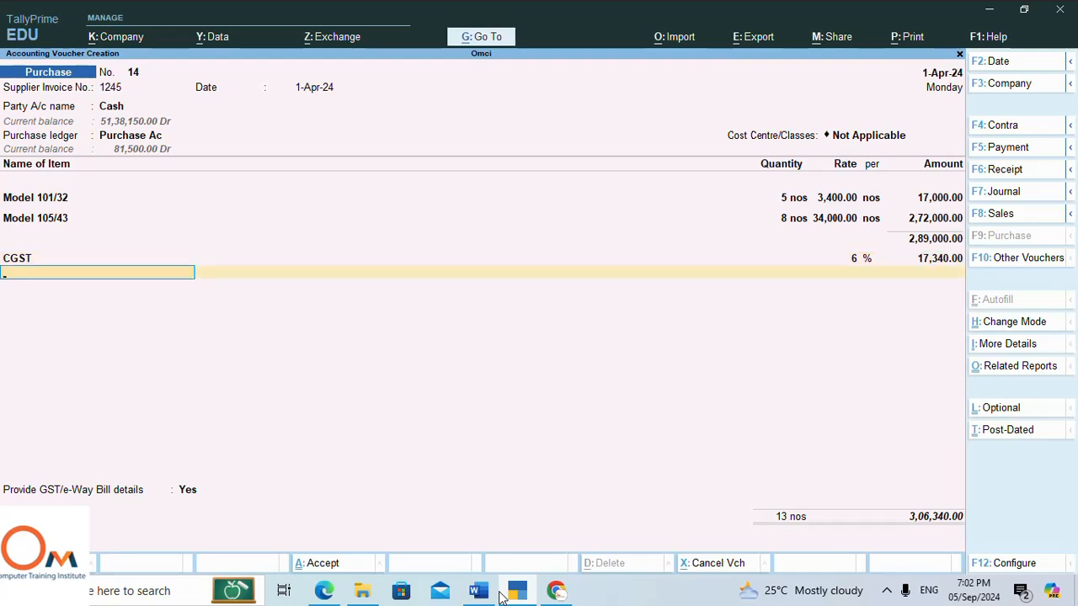
# Add the SGST ledger below CGST, keeping its 6% rate, and end the ledger list.
pyautogui.write('S')
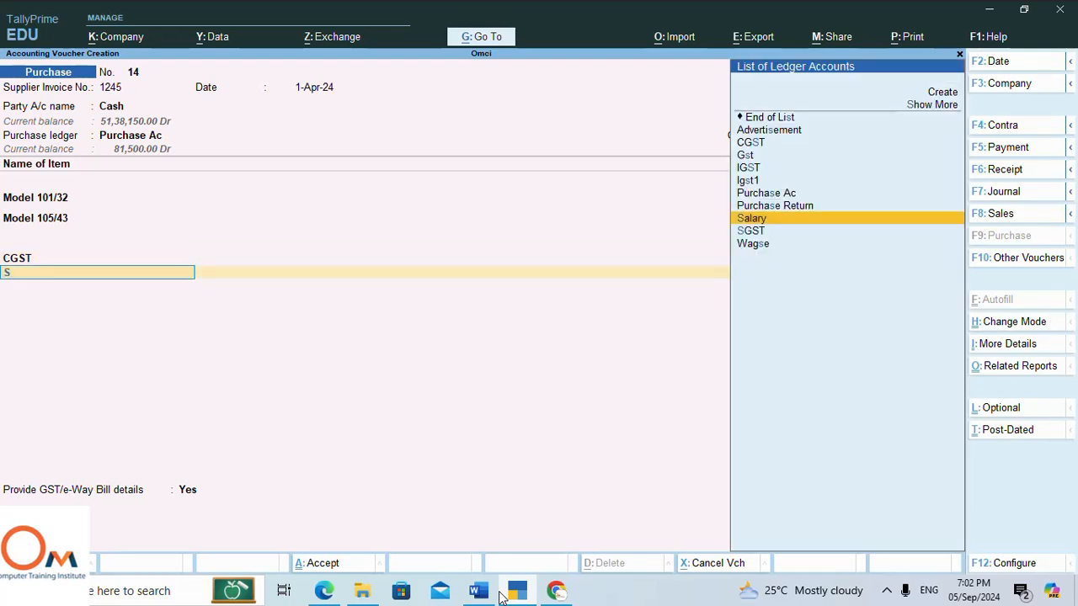
pyautogui.press('Down')
pyautogui.press('Return')
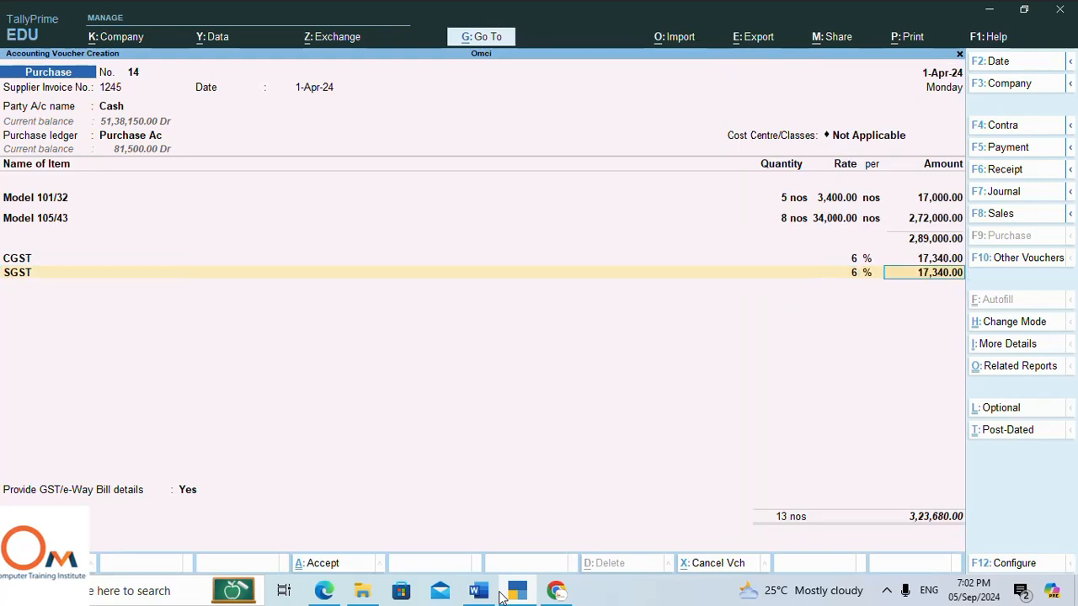
pyautogui.press('Return')
pyautogui.press('Return')
pyautogui.press('Return')
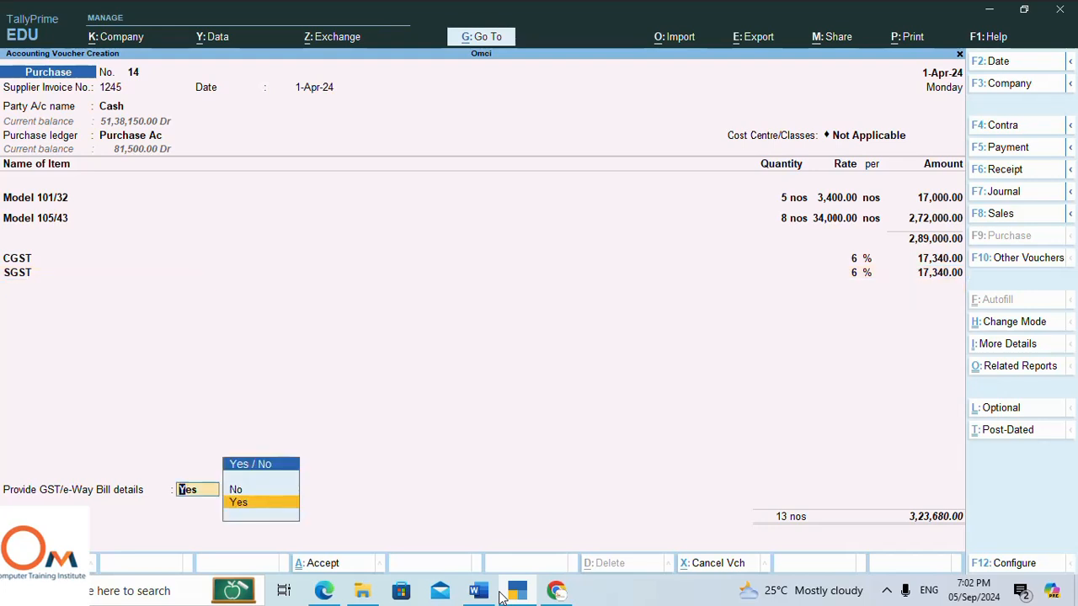
# Set Provide GST/e-Way Bill details to No, leave the narration as it is, and save the purchase voucher.
pyautogui.press('Up')
pyautogui.press('Return')
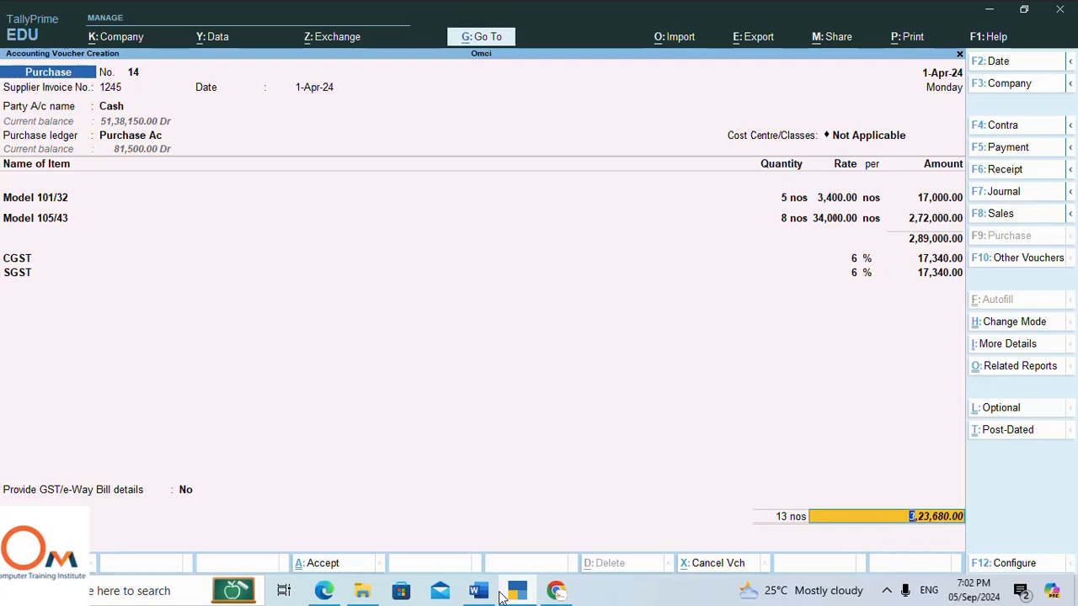
pyautogui.press('Return')
pyautogui.press('Return')
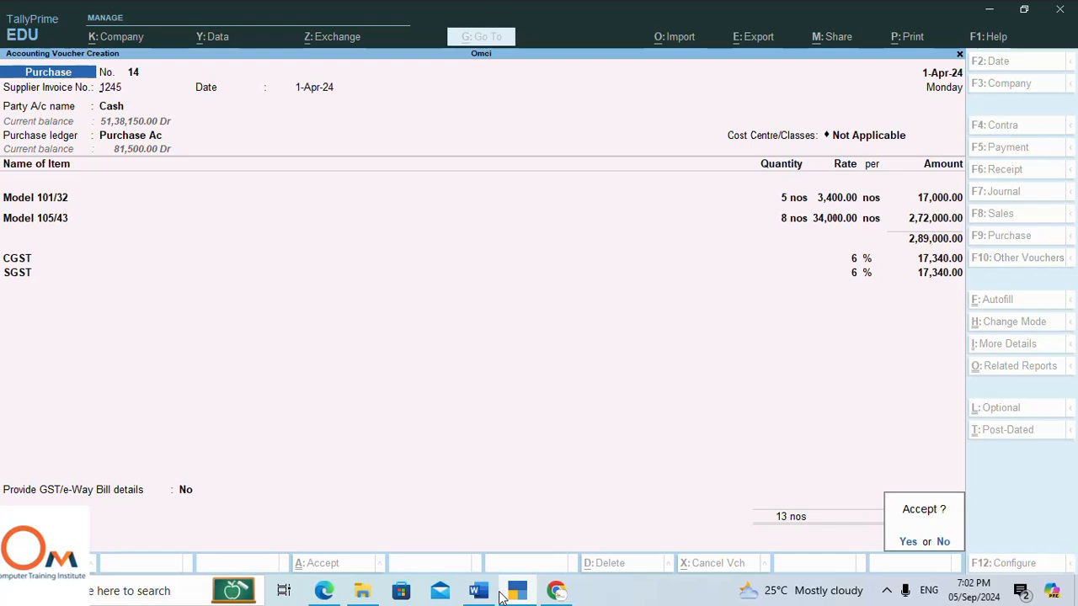
pyautogui.press('Return')
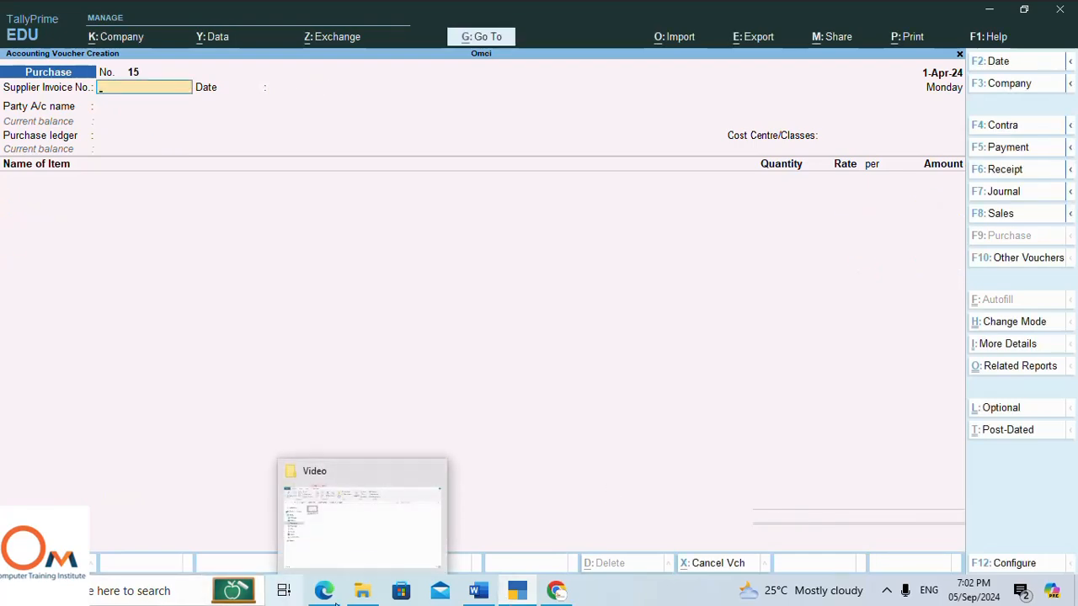
# Switch to the tally notes document in Word and review the remaining purchase exercises after bill 1245.
pyautogui.click(478, 592)
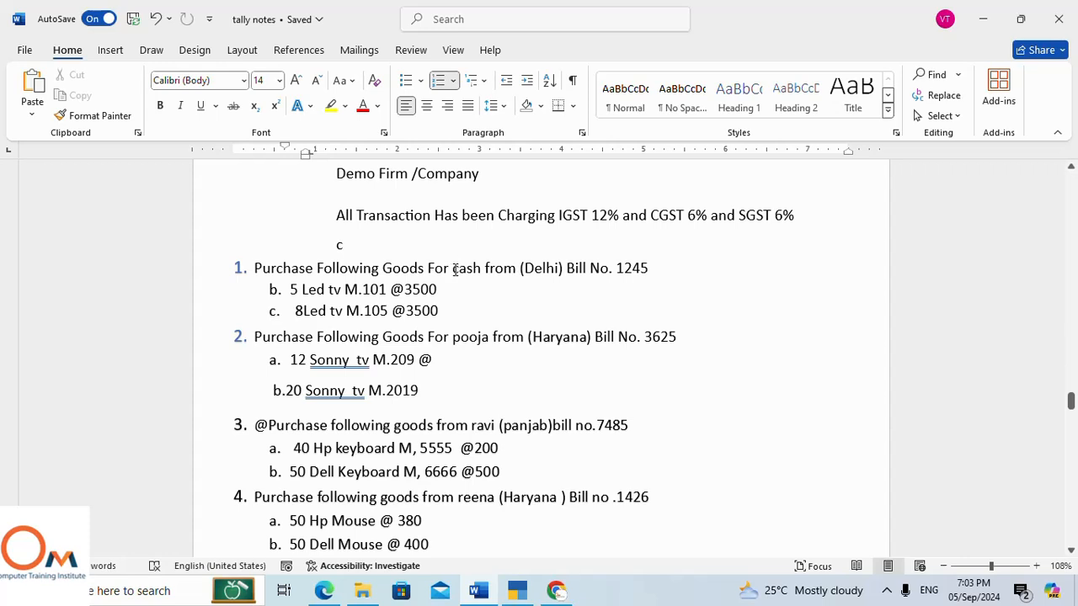
pyautogui.moveTo(453, 269); pyautogui.dragTo(520, 270)
pyautogui.scroll(-1, 359, 335)
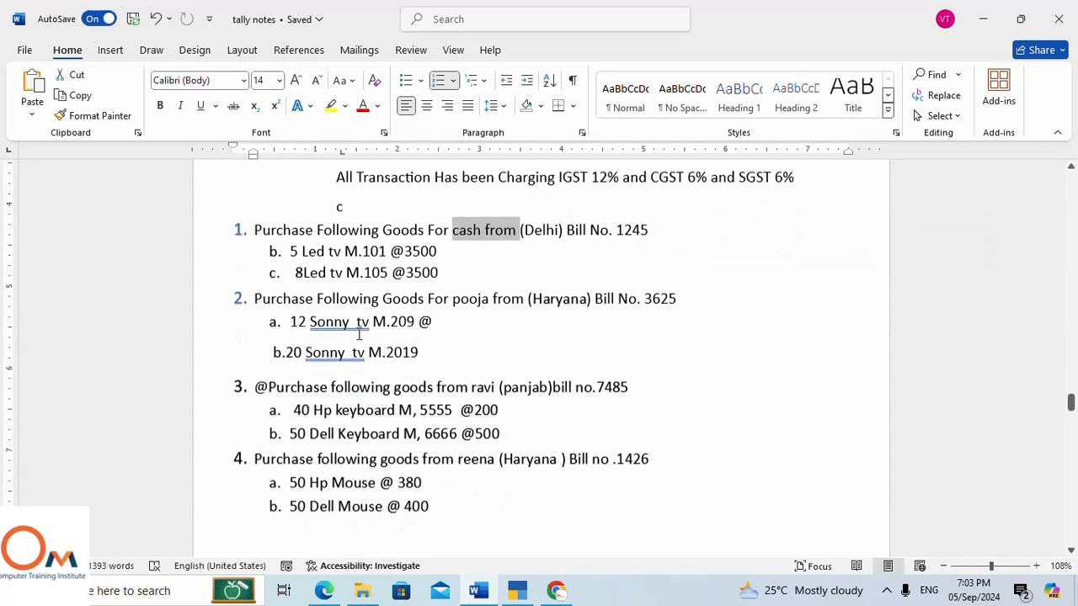
pyautogui.scroll(-1, 359, 334)
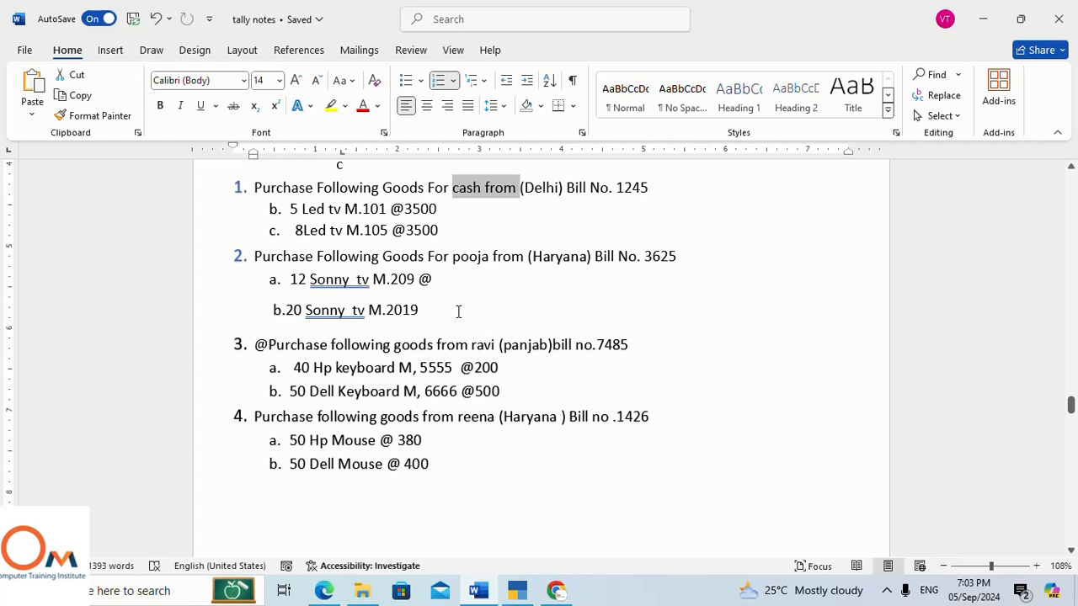
pyautogui.scroll(-1, 485, 328)
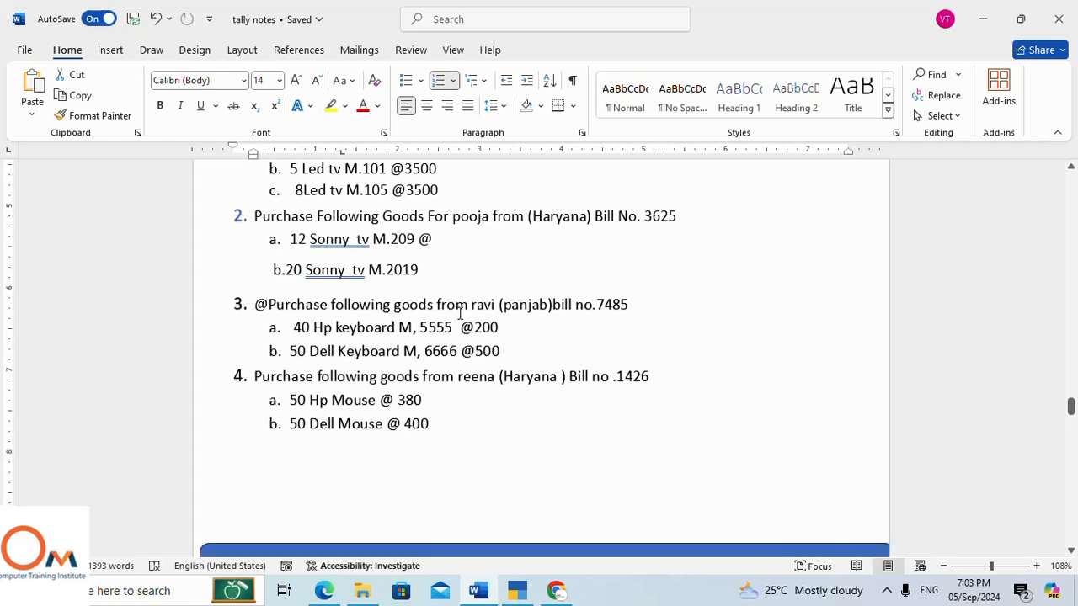
pyautogui.click(517, 591)
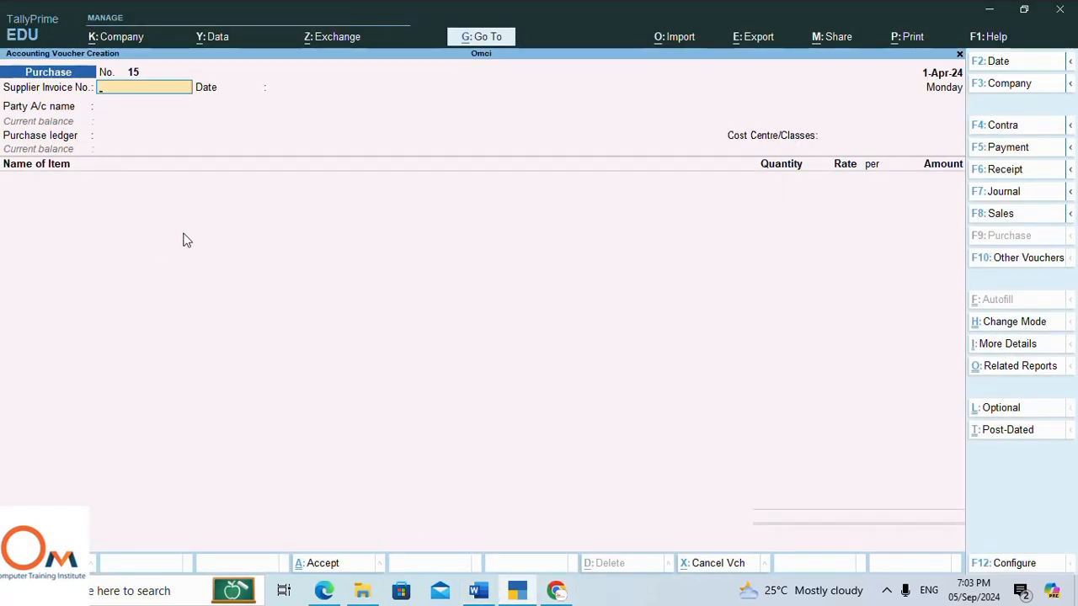
pyautogui.click(477, 594)
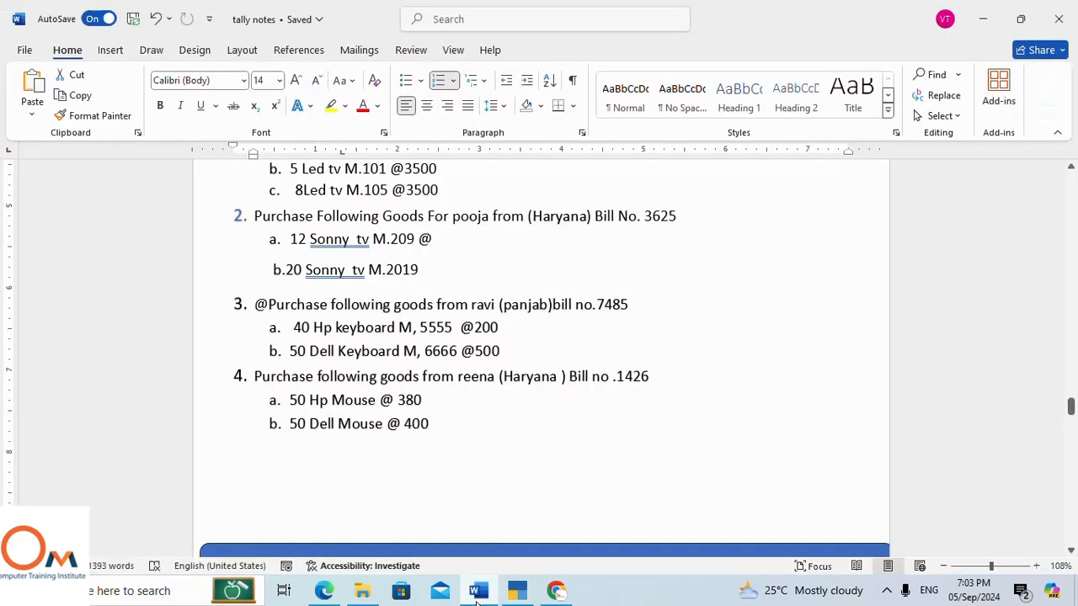
# Switch to TallyPrime and enter supplier invoice number 3625 in the new purchase voucher, keeping the date 1-Apr-24.
pyautogui.click(522, 597)
pyautogui.write('3625')
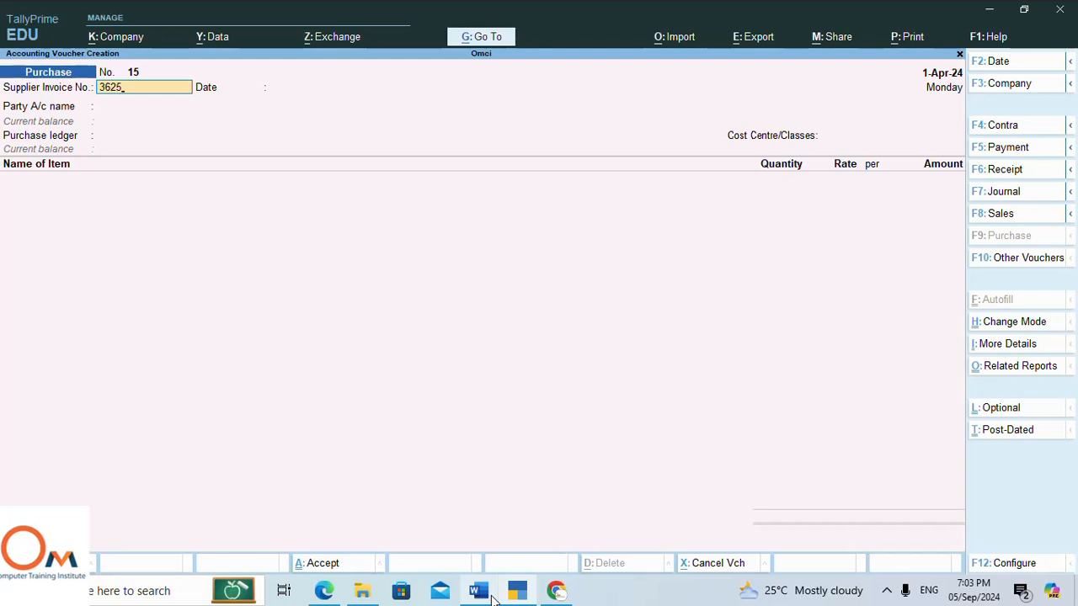
pyautogui.press('Return')
pyautogui.press('Return')
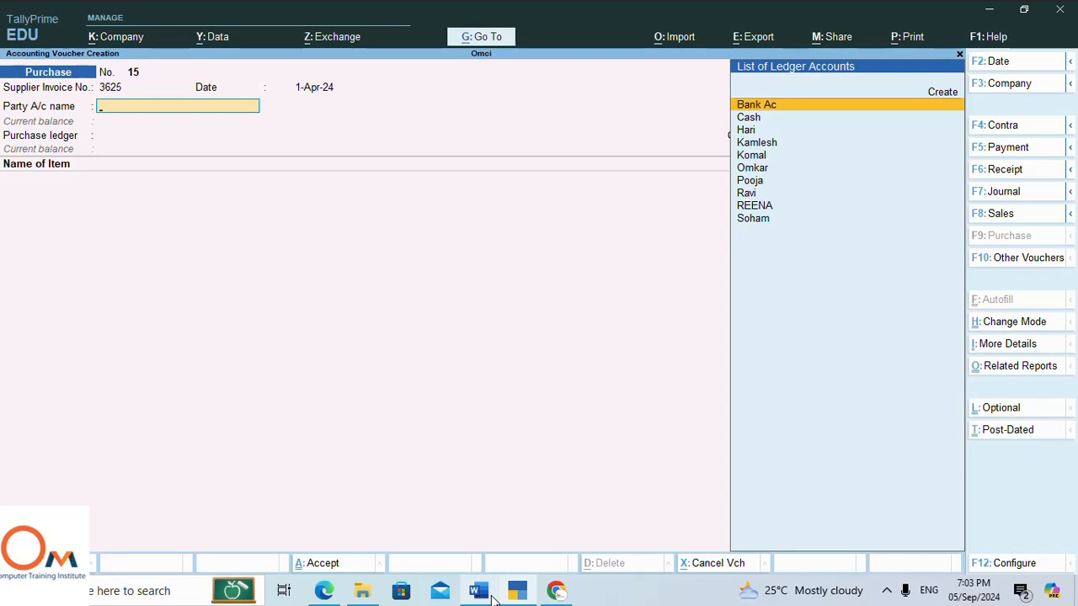
# Start a new party ledger for the voucher, naming it with the supplier's name minus its first letter and leaving the alias blank.
pyautogui.press('Up')
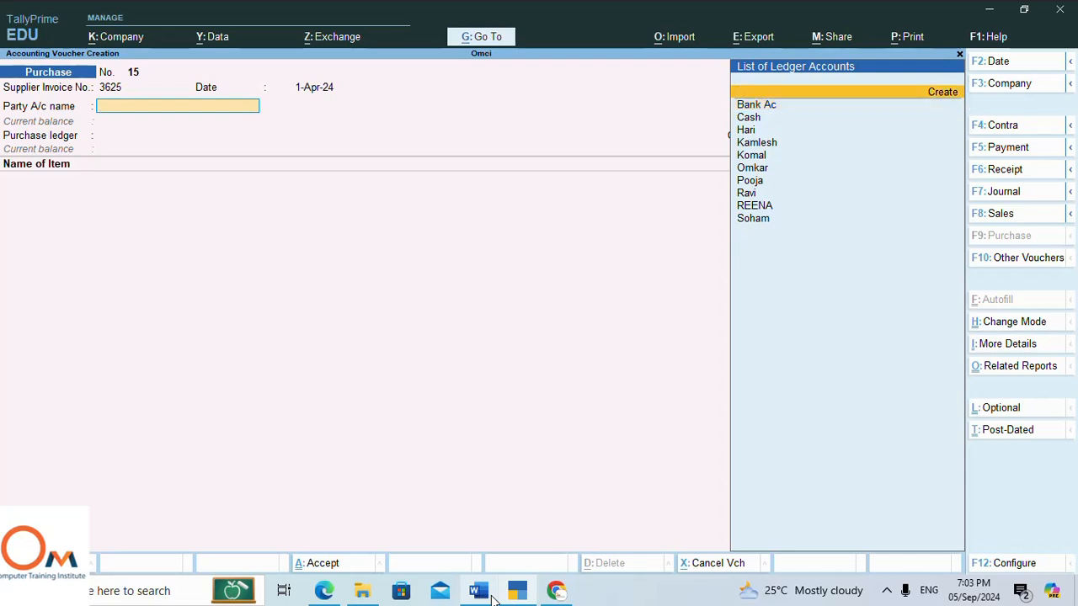
pyautogui.hotkey('alt', 'c')
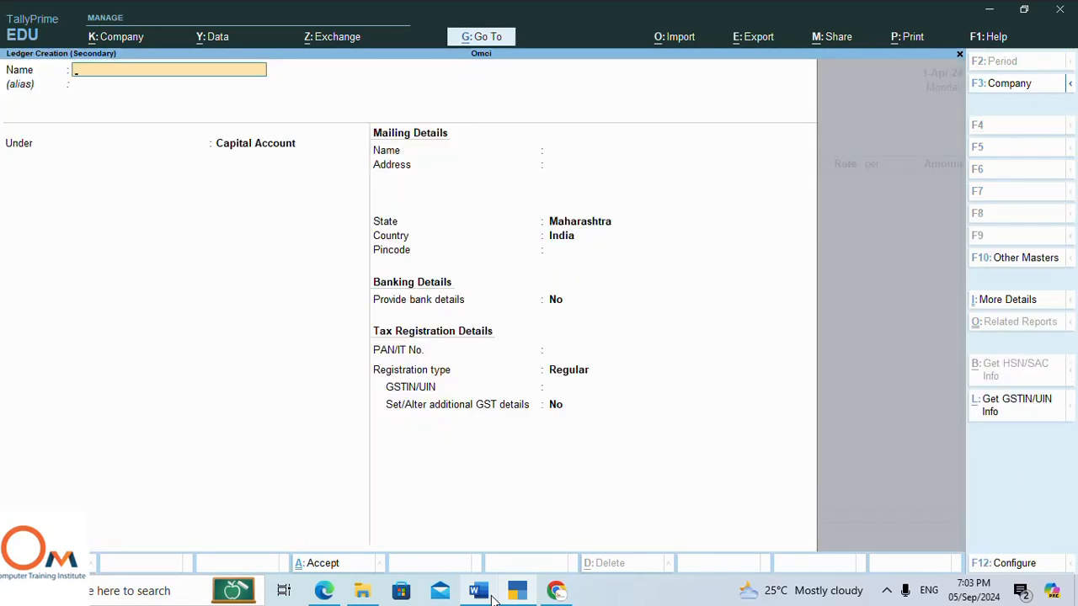
pyautogui.write('Pooja')
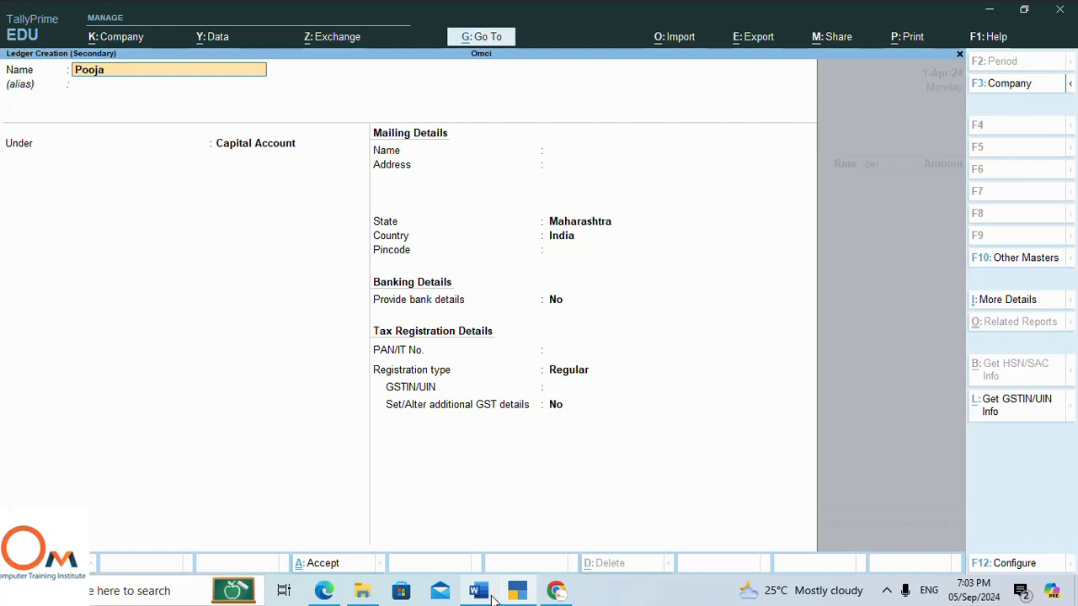
pyautogui.press('Return')
pyautogui.write('O')
pyautogui.press('Return')
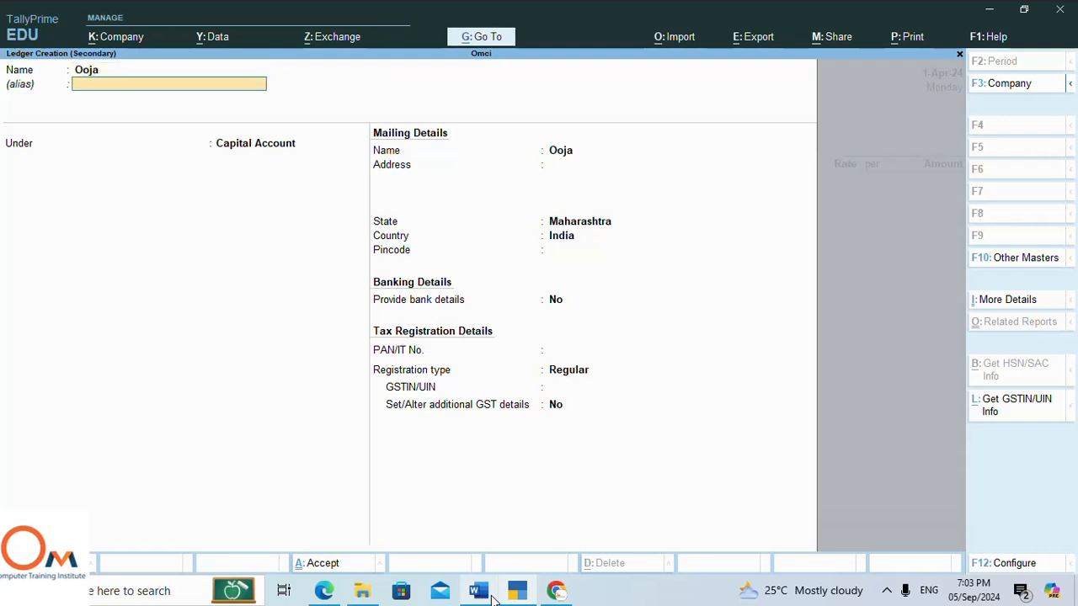
pyautogui.press('Return')
# Place the new ledger under Sundry Creditors, keeping bill-by-bill balances at Yes, the credit period blank and the default mailing name.
pyautogui.write('S')
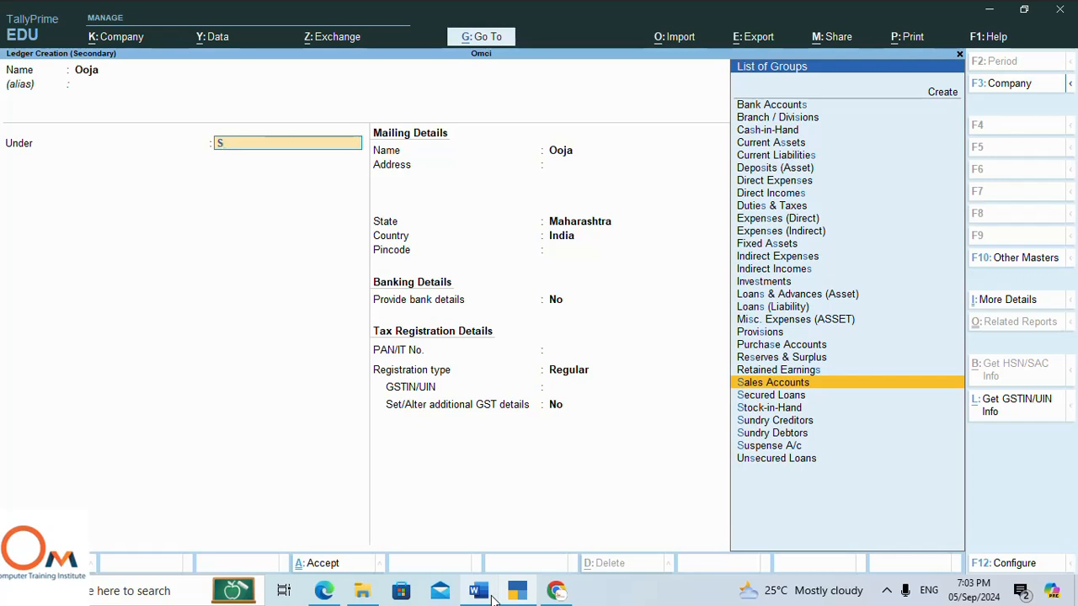
pyautogui.press('Down')
pyautogui.press('Down')
pyautogui.press('Down')
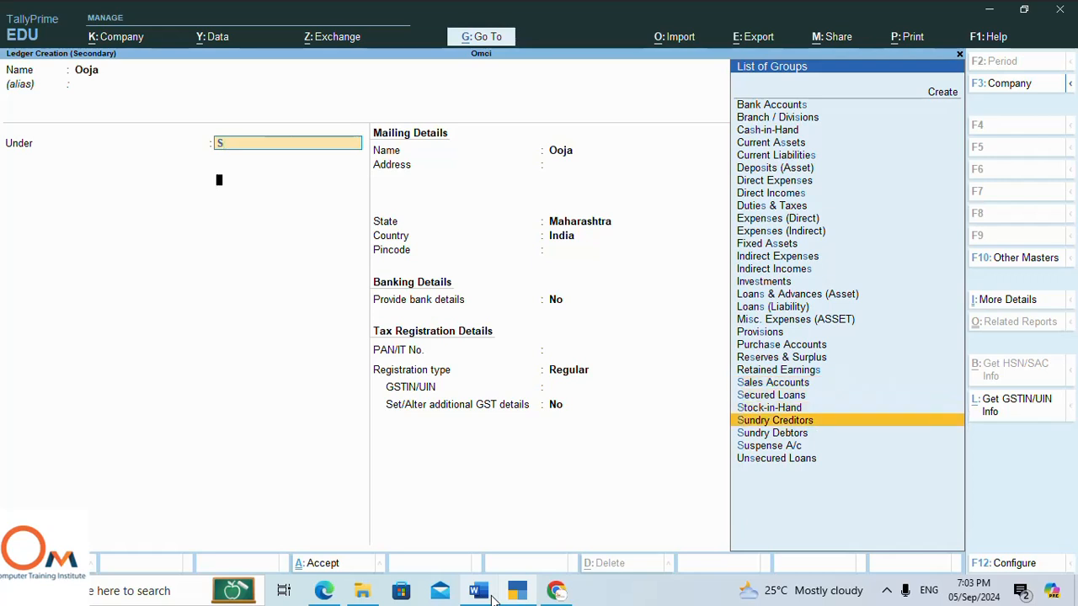
pyautogui.press('Return')
pyautogui.press('Return')
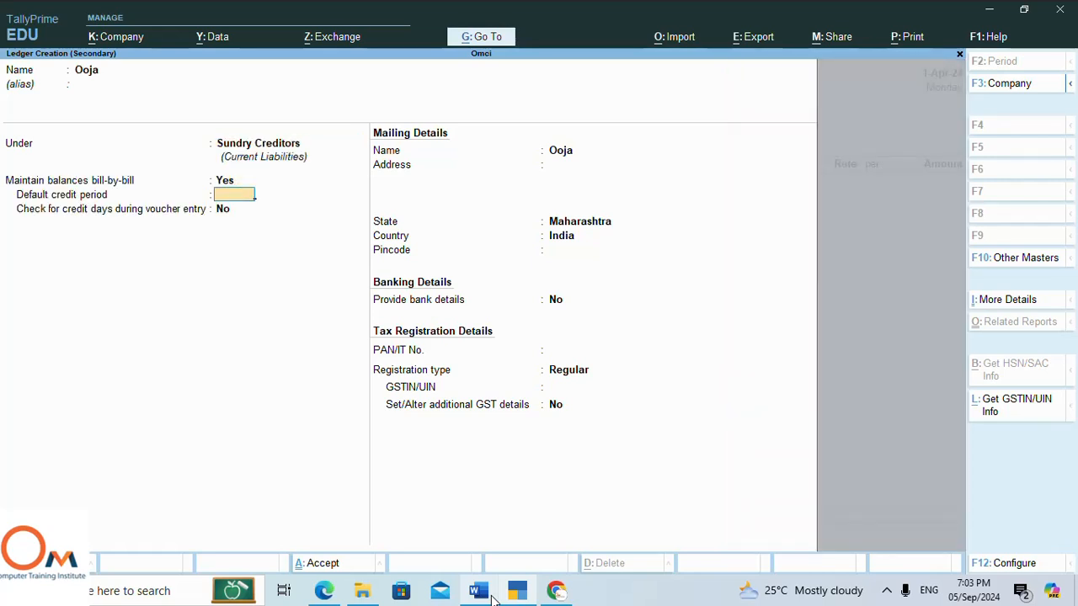
pyautogui.press('Return')
pyautogui.press('Return')
pyautogui.press('Return')
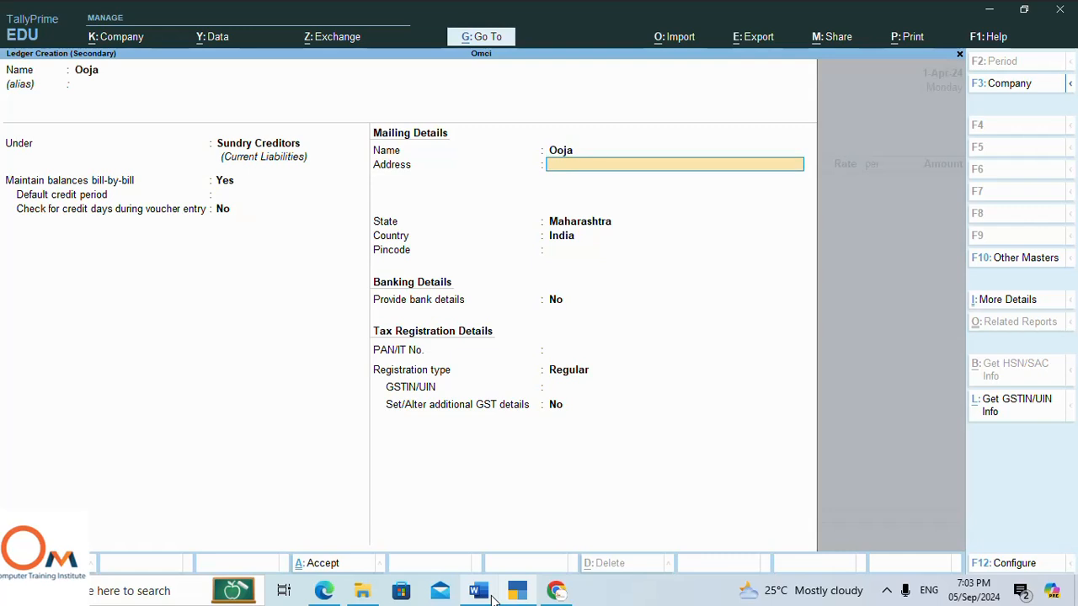
# Leave the ledger's address blank and set its state to Haryana, keeping India as the country.
pyautogui.press('Return')
pyautogui.press('Return')
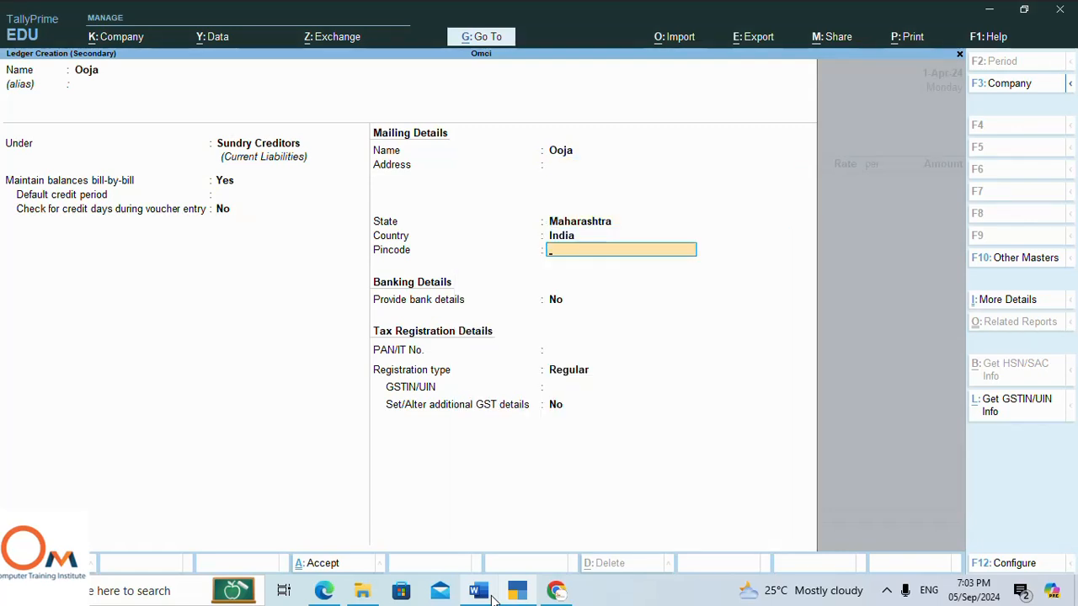
pyautogui.press('BackSpace')
pyautogui.press('Up')
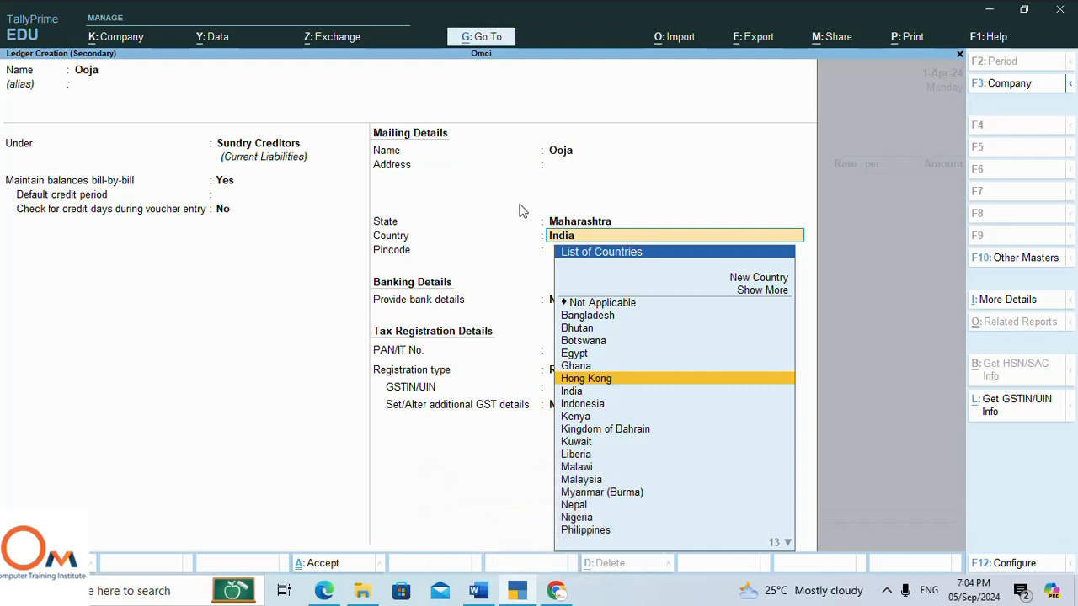
pyautogui.click(569, 224)
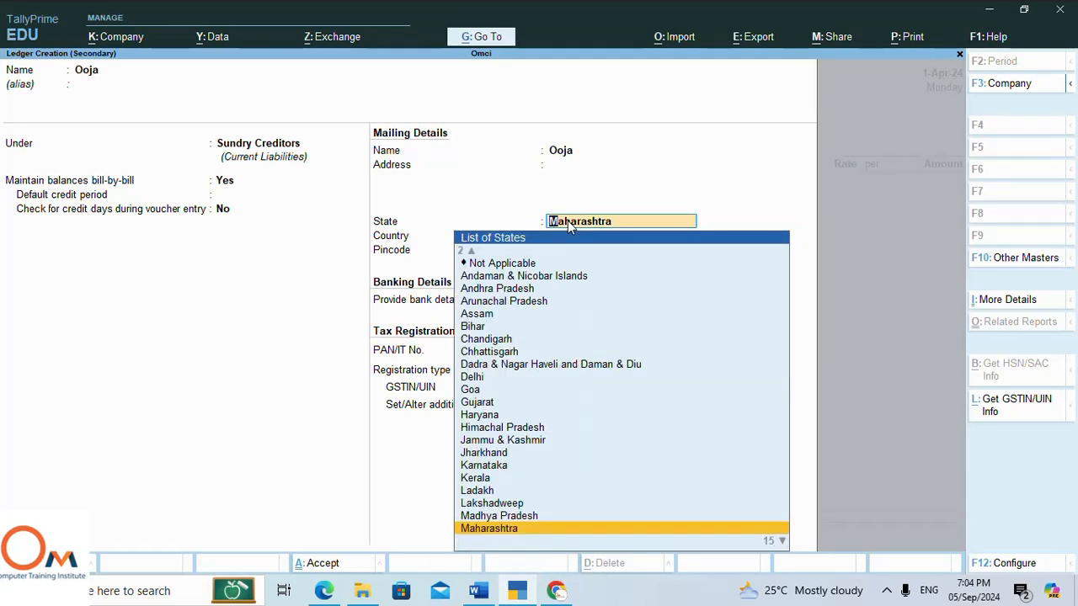
pyautogui.write('H')
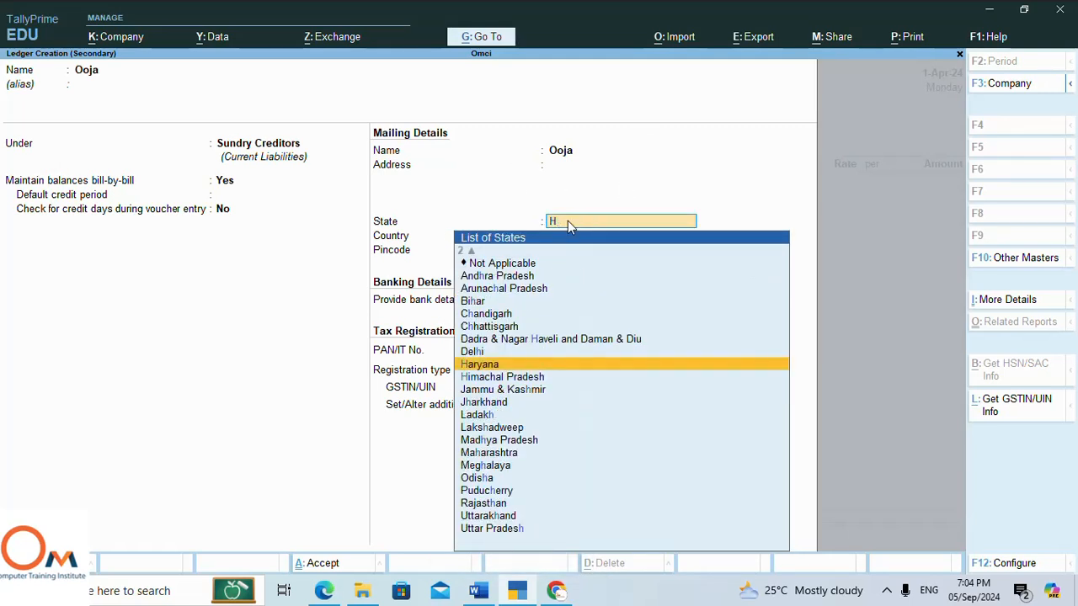
pyautogui.press('Down')
pyautogui.press('Up')
pyautogui.press('Return')
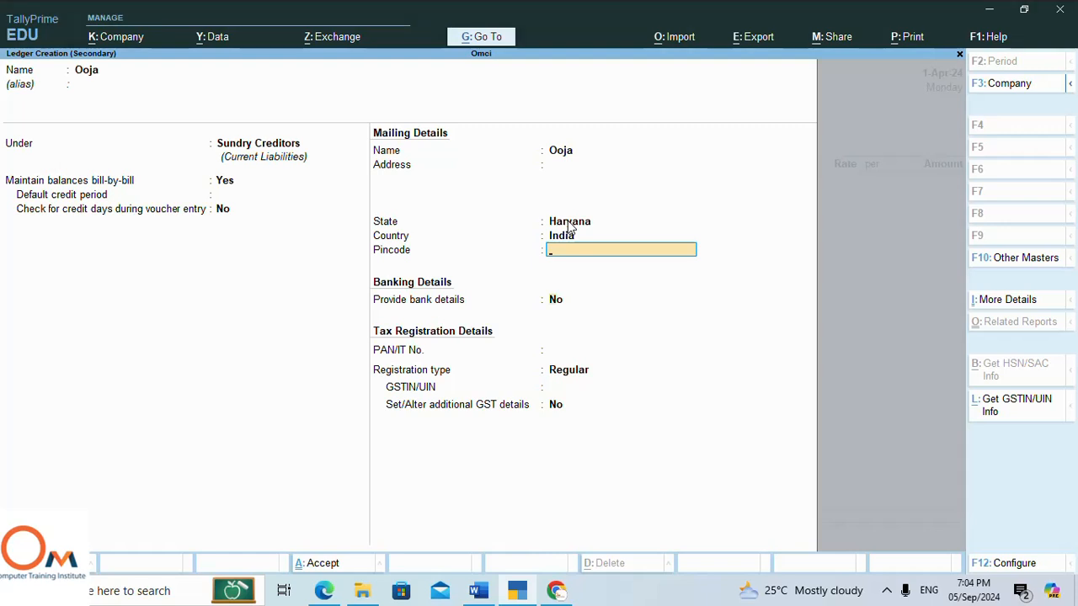
# Leave the pincode, PAN and GSTIN blank, keep the Regular registration type and other defaults, and save the ledger.
pyautogui.press('Return')
pyautogui.press('Return')
pyautogui.press('Return')
pyautogui.press('Return')
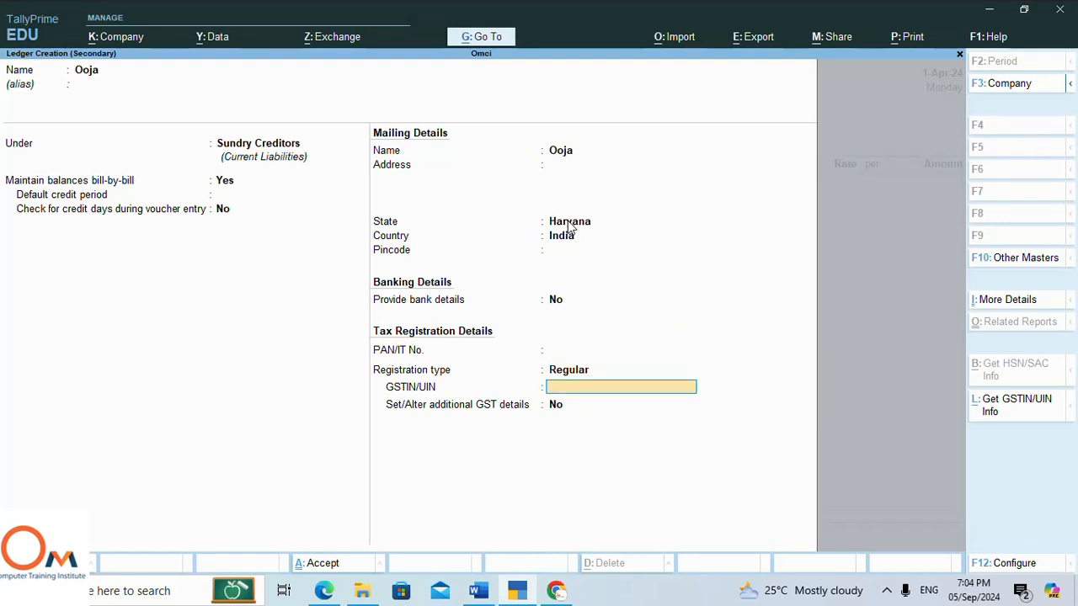
pyautogui.press('Return')
pyautogui.press('Return')
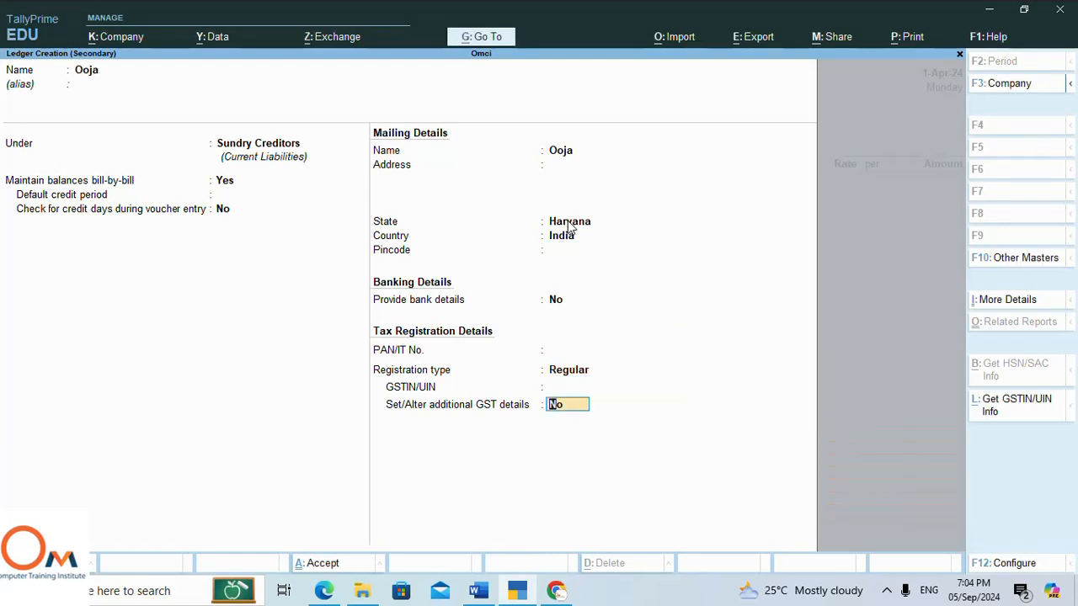
pyautogui.press('Return')
pyautogui.press('Return')
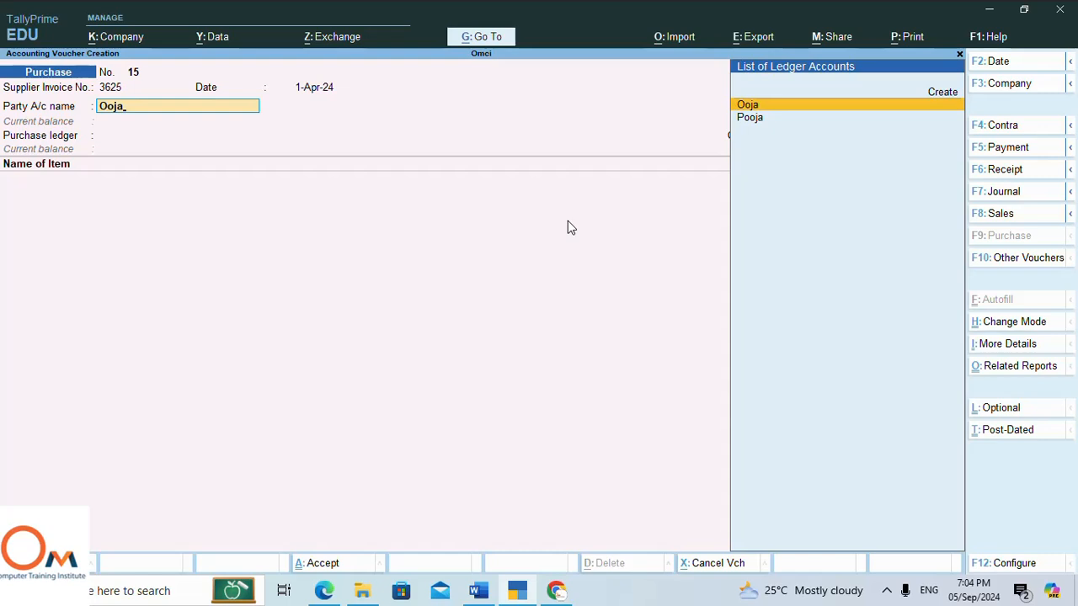
# Choose the existing ledger with the supplier's full name as the party account instead of the newly created ledger.
pyautogui.press('Return')
pyautogui.press('Escape')
pyautogui.press('Return')
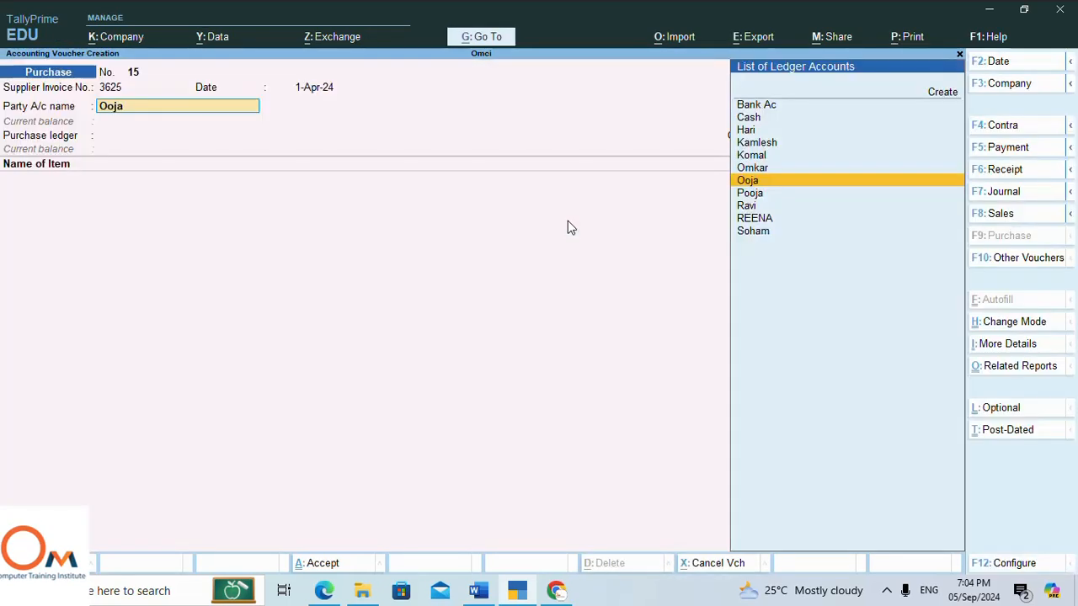
pyautogui.press('Down')
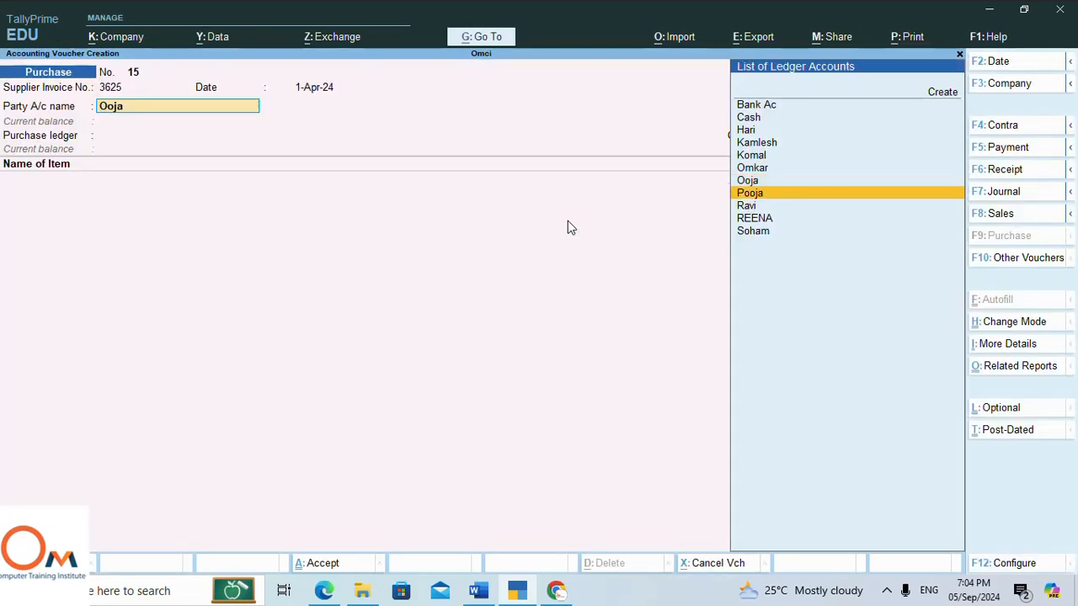
pyautogui.press('Return')
# Leave all receipt and dispatch details blank and continue to the party details.
pyautogui.press('Return')
pyautogui.press('Return')
pyautogui.press('Return')
pyautogui.press('Return')
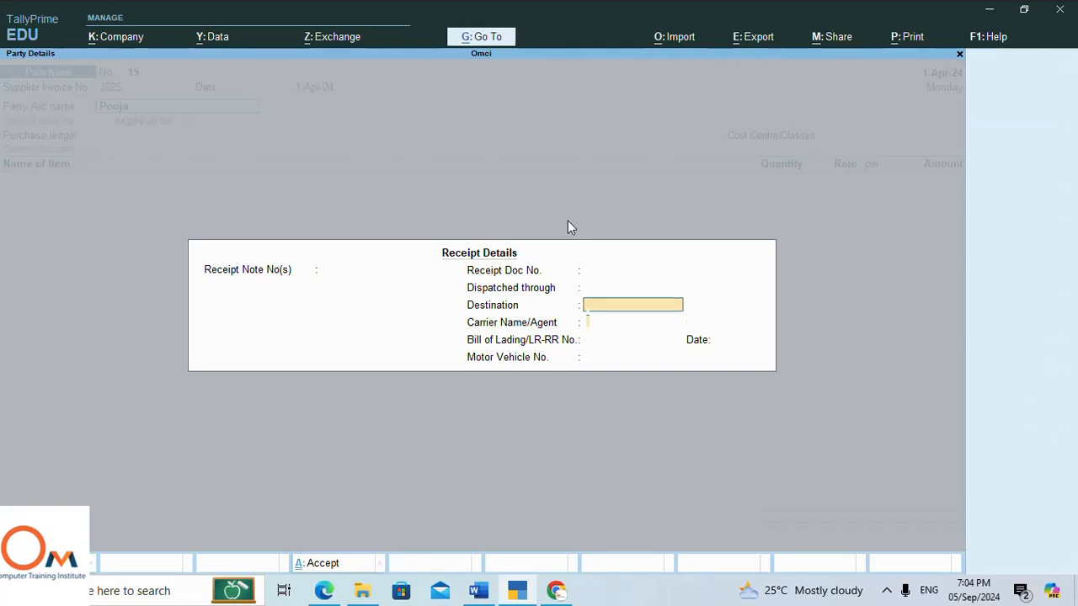
pyautogui.press('Return')
pyautogui.press('Return')
pyautogui.press('Return')
pyautogui.press('Return')
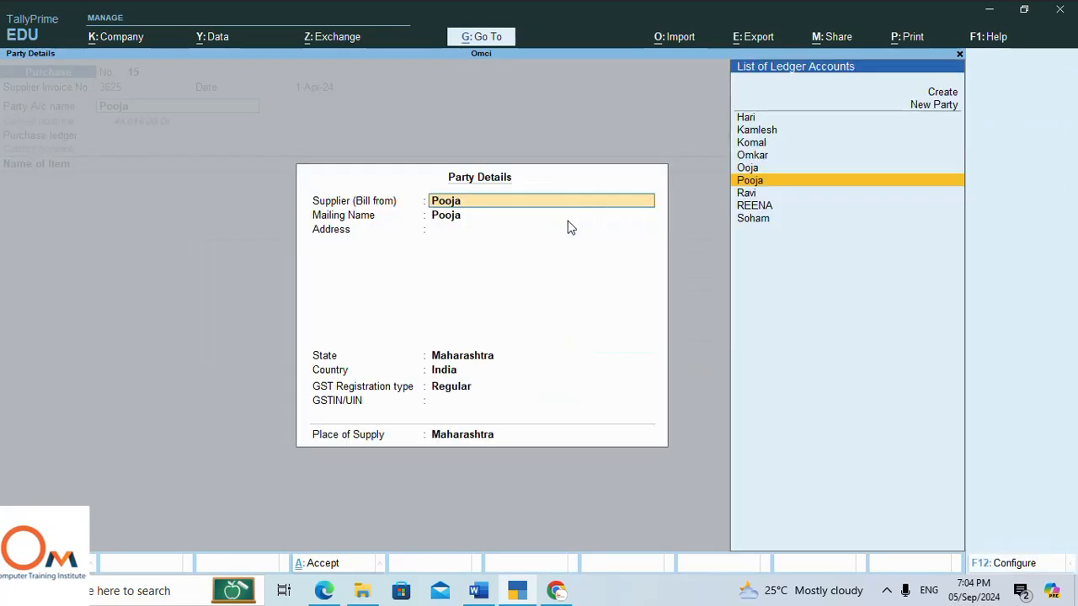
# Set both the state and the place of supply to Haryana in the party details, keeping the Regular registration and blank GSTIN.
pyautogui.press('Return')
pyautogui.press('Return')
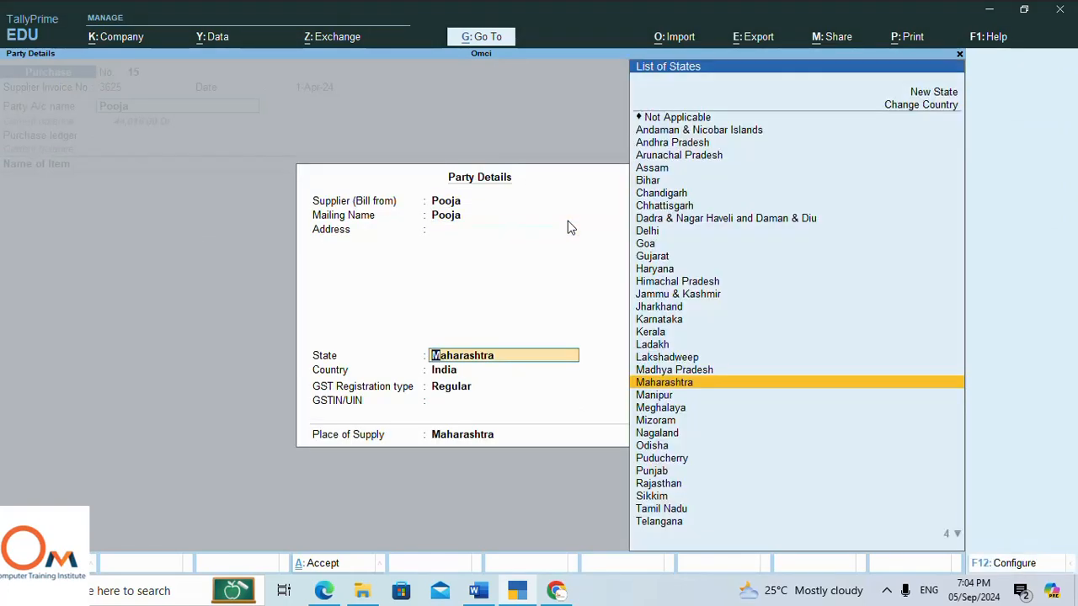
pyautogui.write('H')
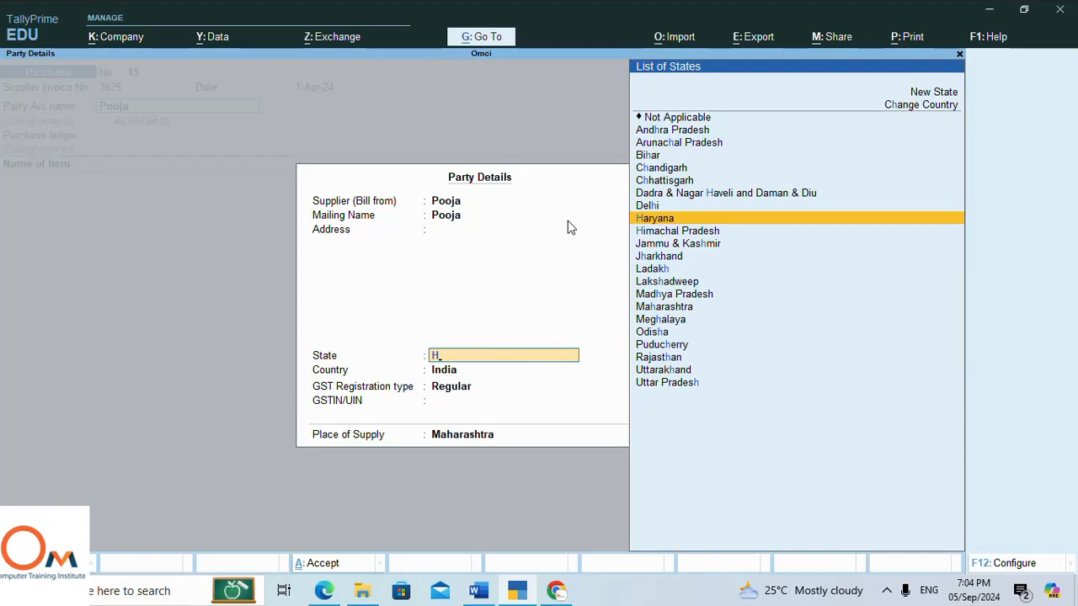
pyautogui.press('Return')
pyautogui.press('Return')
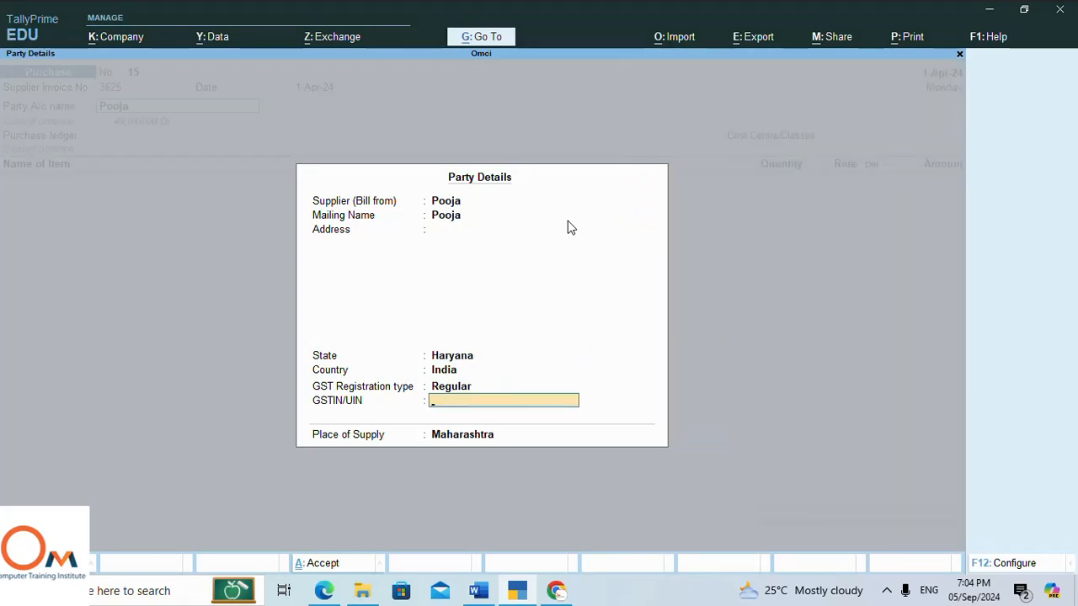
pyautogui.press('Return')
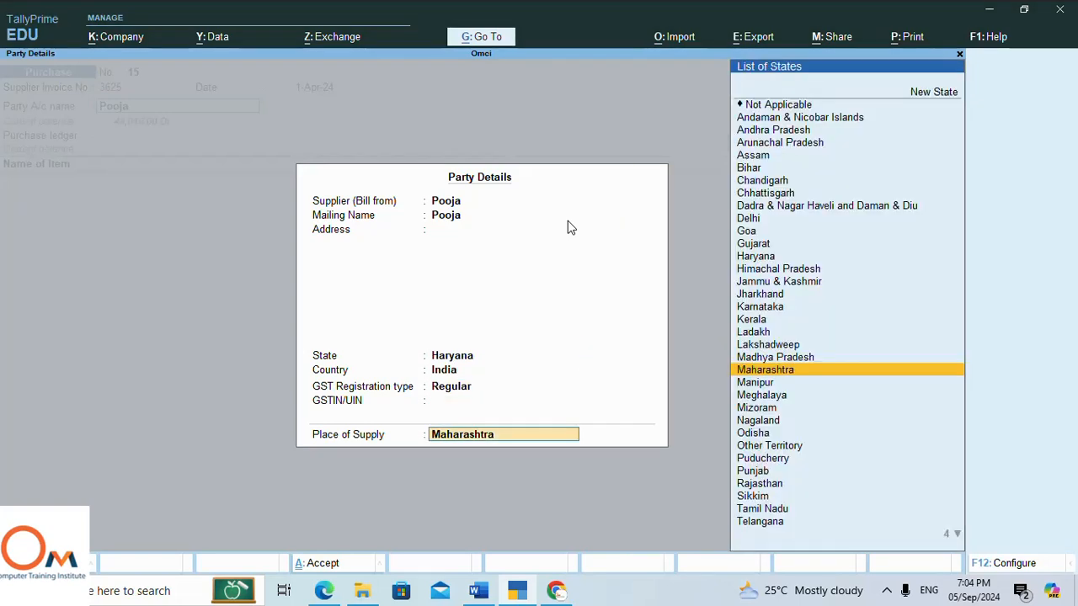
pyautogui.write('H')
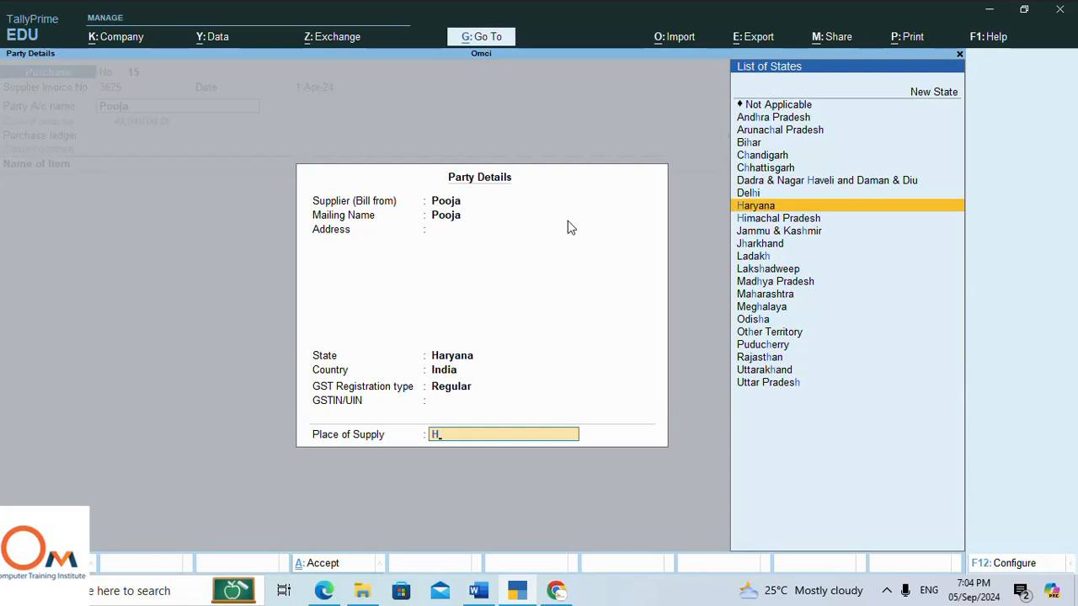
pyautogui.press('Return')
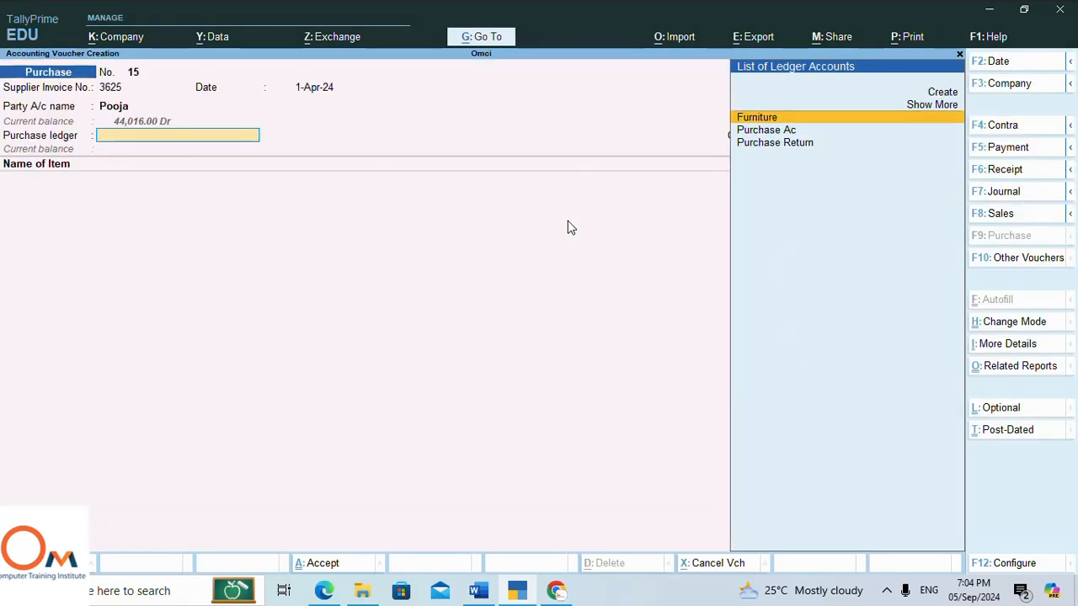
# Select Purchase Ac as the purchase ledger and leave the cost centre class as Not Applicable.
pyautogui.press('Down')
pyautogui.press('Return')
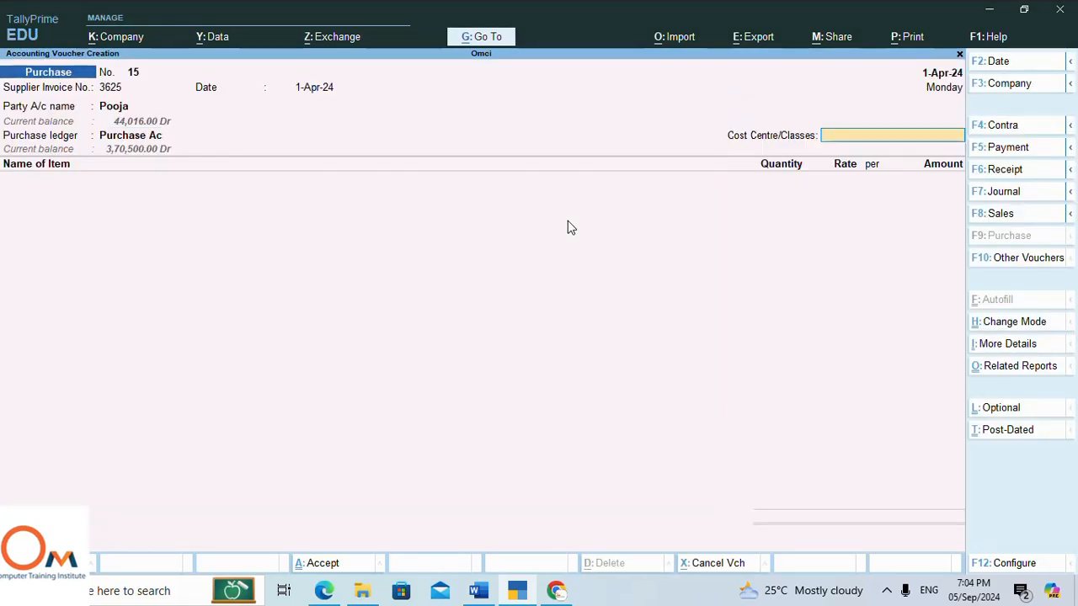
pyautogui.press('Return')
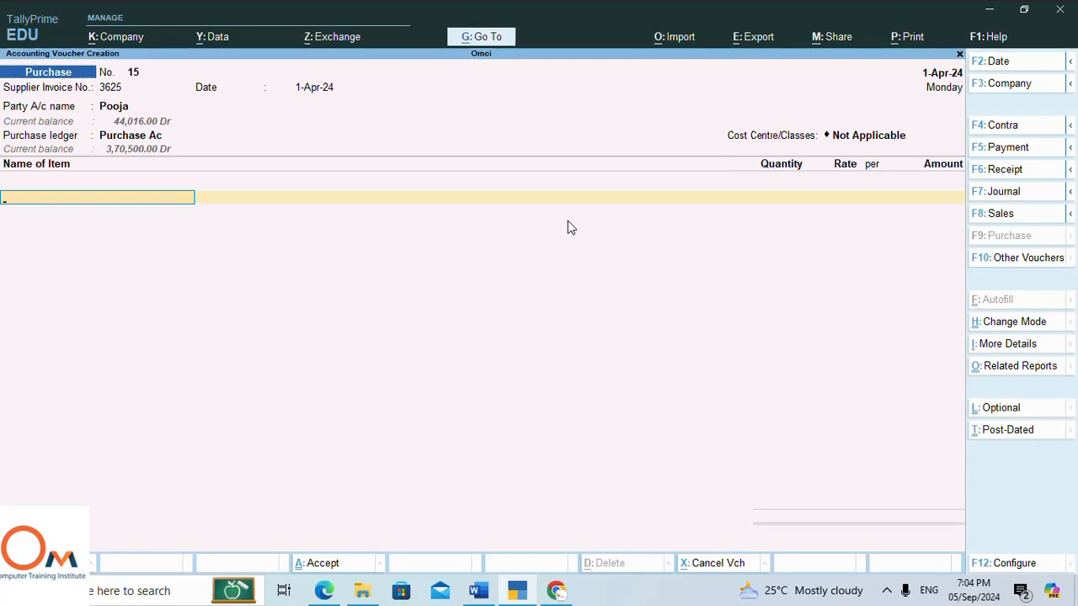
# Choose Model 209/32 as the first stock item of the purchase and leave its description blank.
pyautogui.write('S')
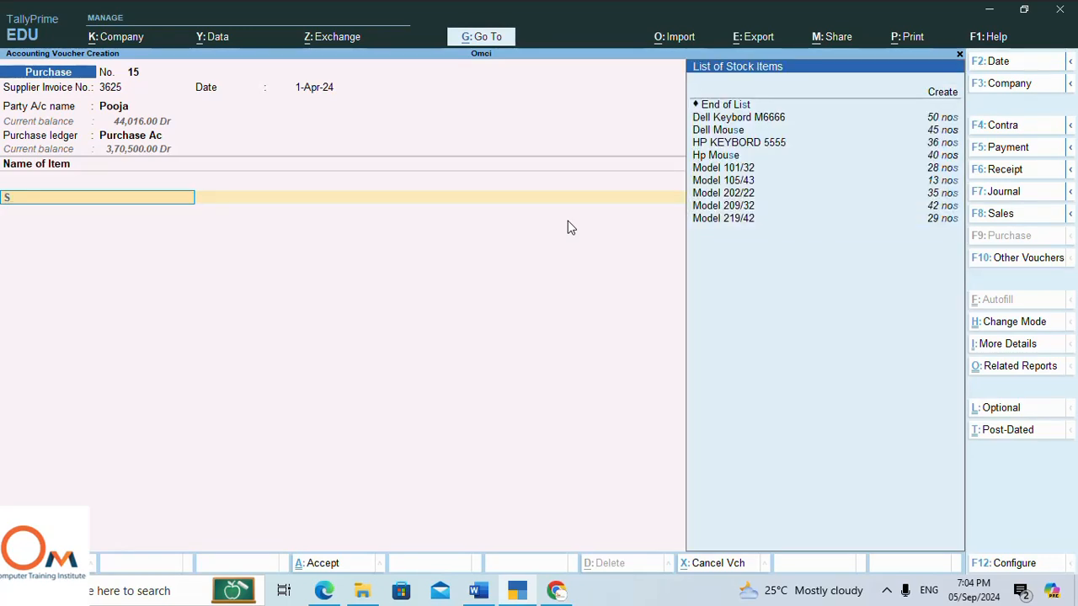
pyautogui.press('Down')
pyautogui.press('Down')
pyautogui.press('Down')
pyautogui.press('Down')
pyautogui.press('Down')
pyautogui.press('Down')
pyautogui.press('Down')
pyautogui.press('Down')
pyautogui.press('Down')
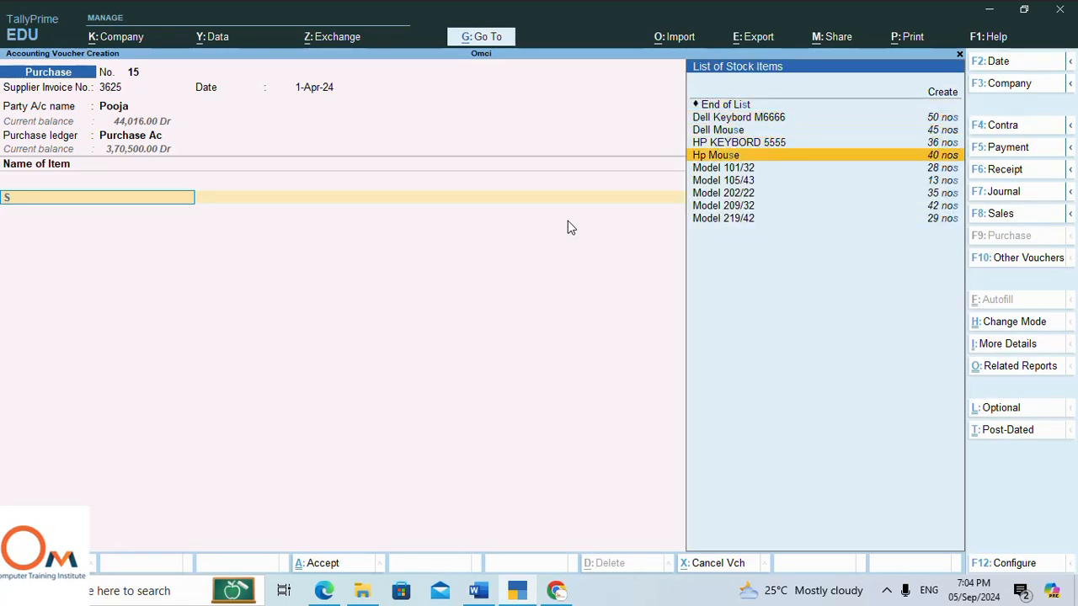
pyautogui.press('Return')
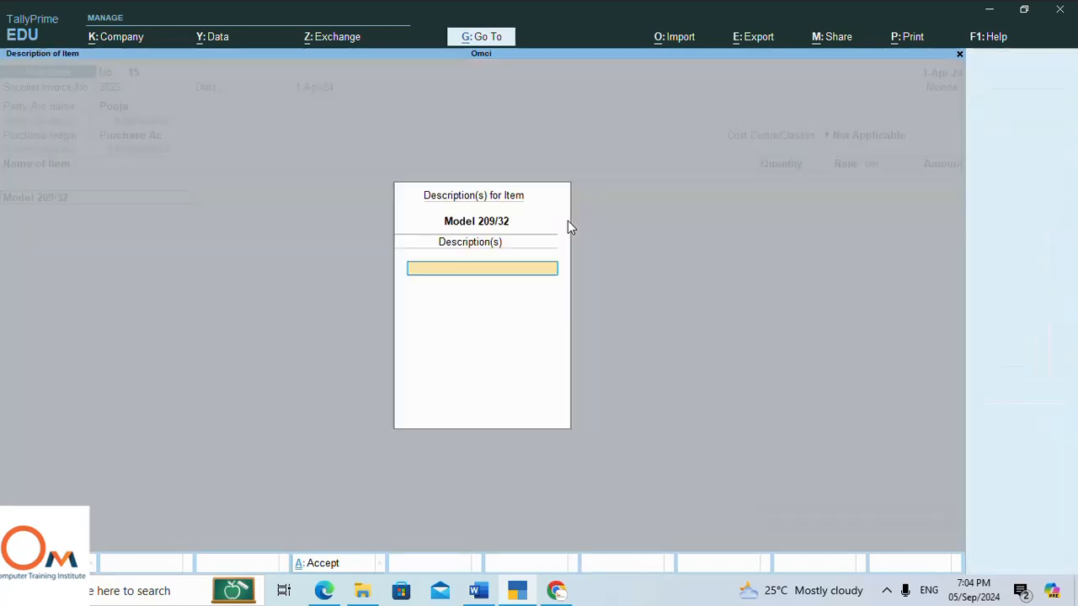
pyautogui.press('Return')
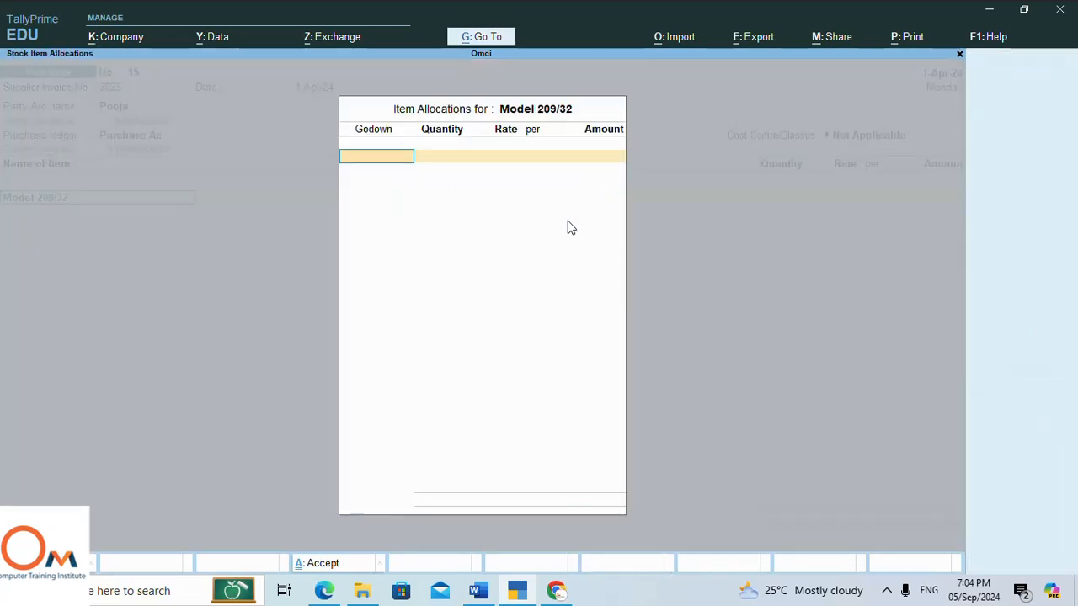
# Check the quantity in the Word notes and allocate 12 nos of Model 209/32 to the Panvel godown at rate 5,600.
pyautogui.write('P')
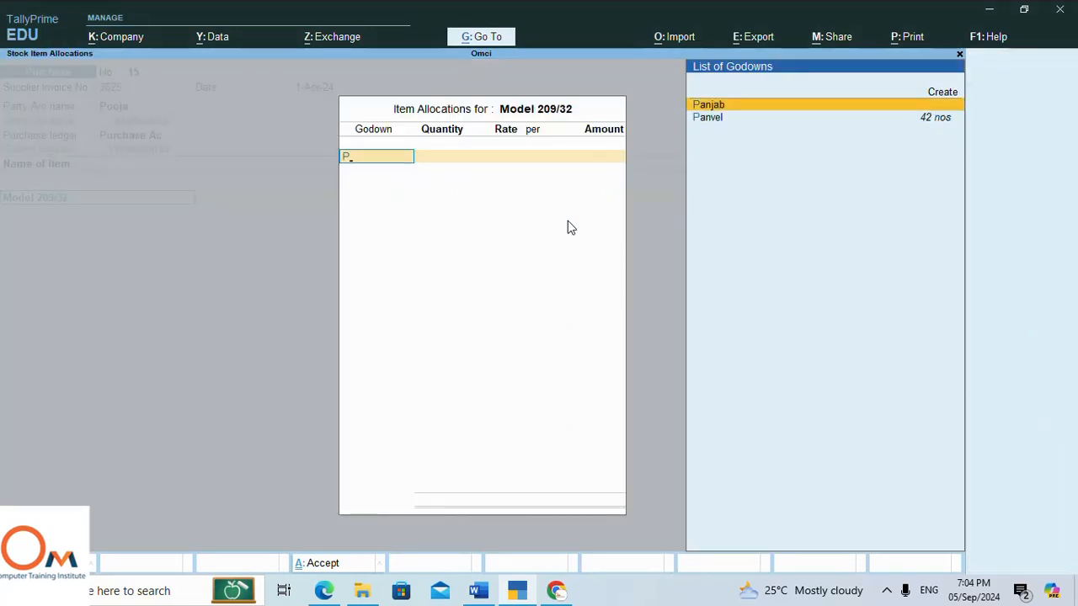
pyautogui.press('Down')
pyautogui.press('Return')
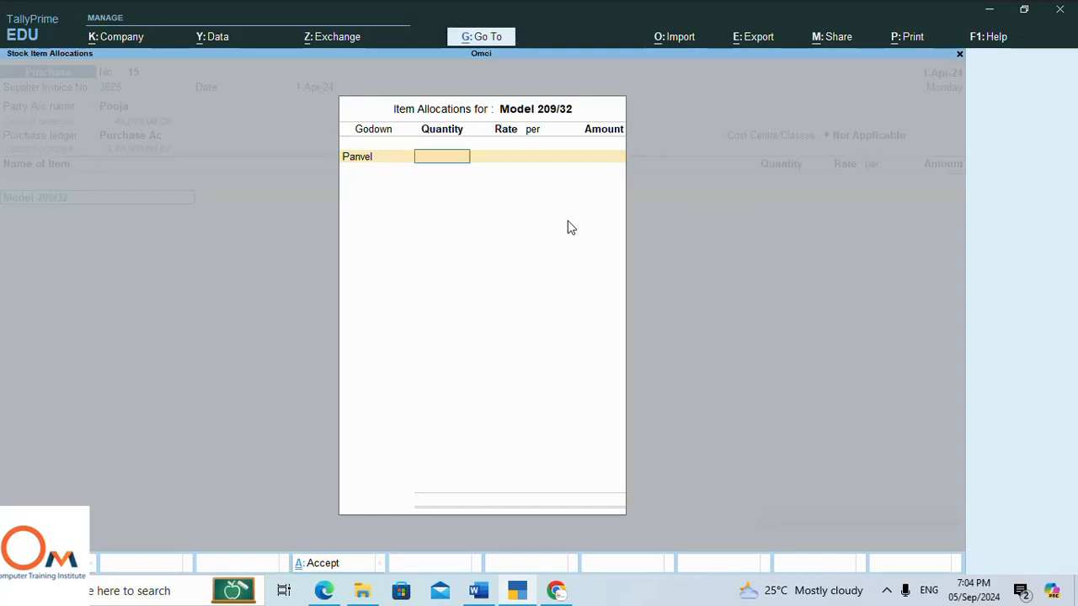
pyautogui.hotkey('alt', 'Tab')
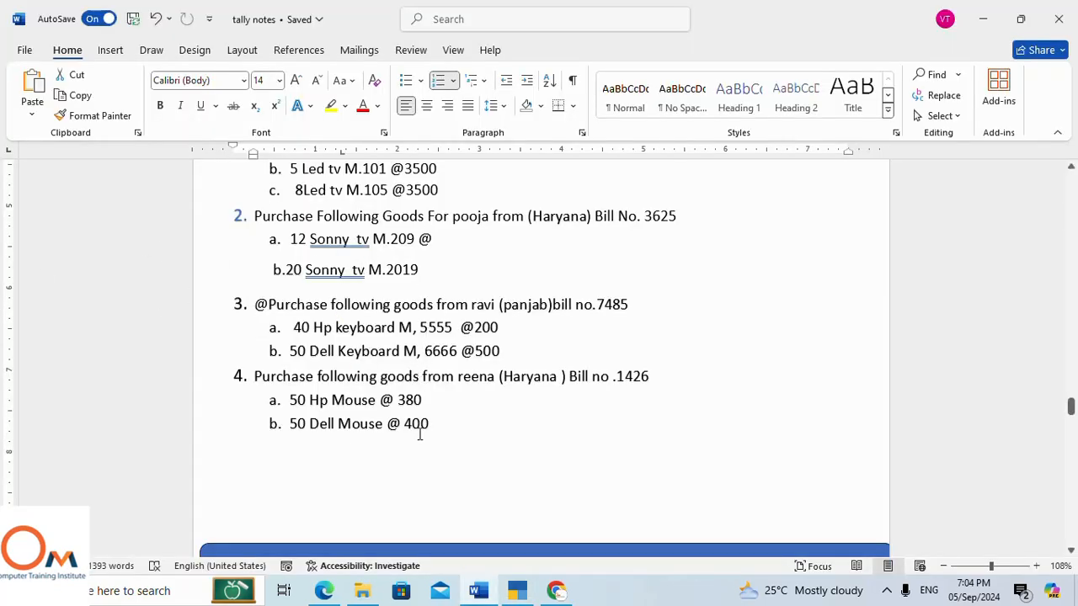
pyautogui.click(517, 593)
pyautogui.write('12')
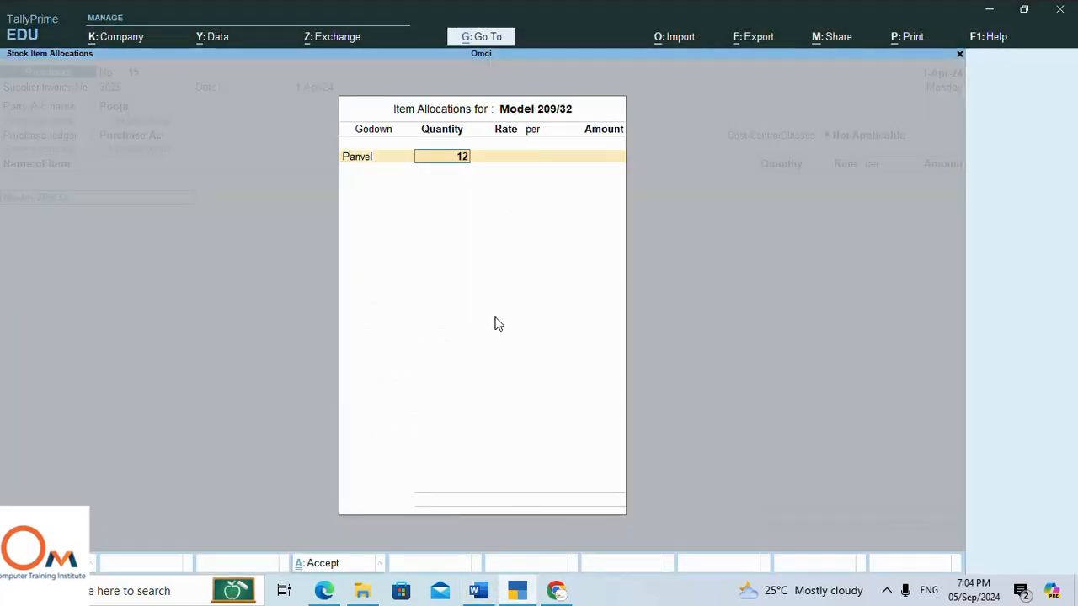
pyautogui.press('Return')
pyautogui.press('Return')
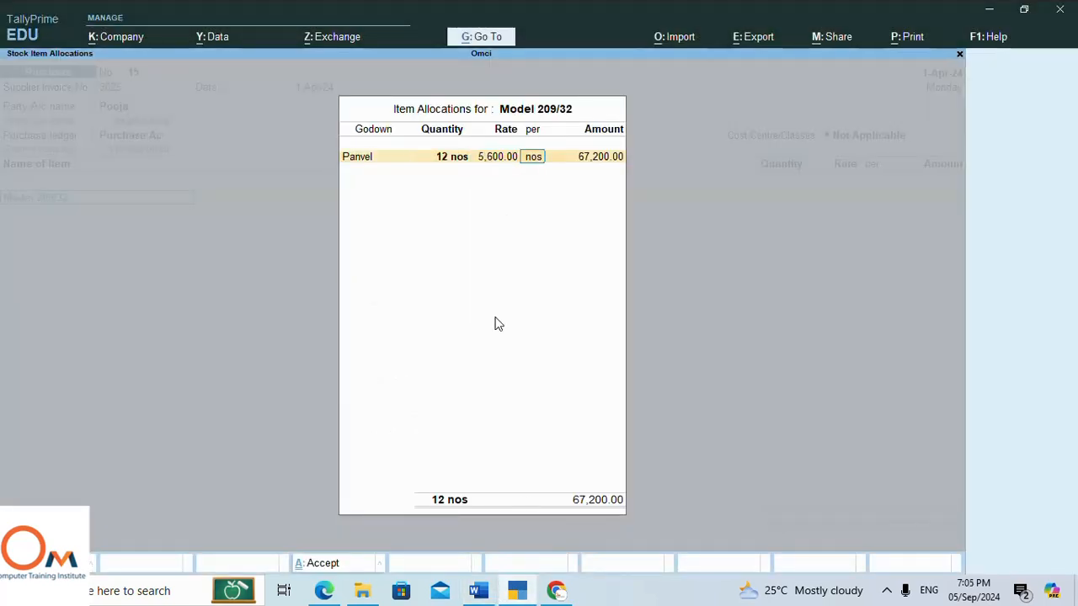
pyautogui.press('Return')
pyautogui.press('Return')
pyautogui.press('Return')
pyautogui.press('Return')
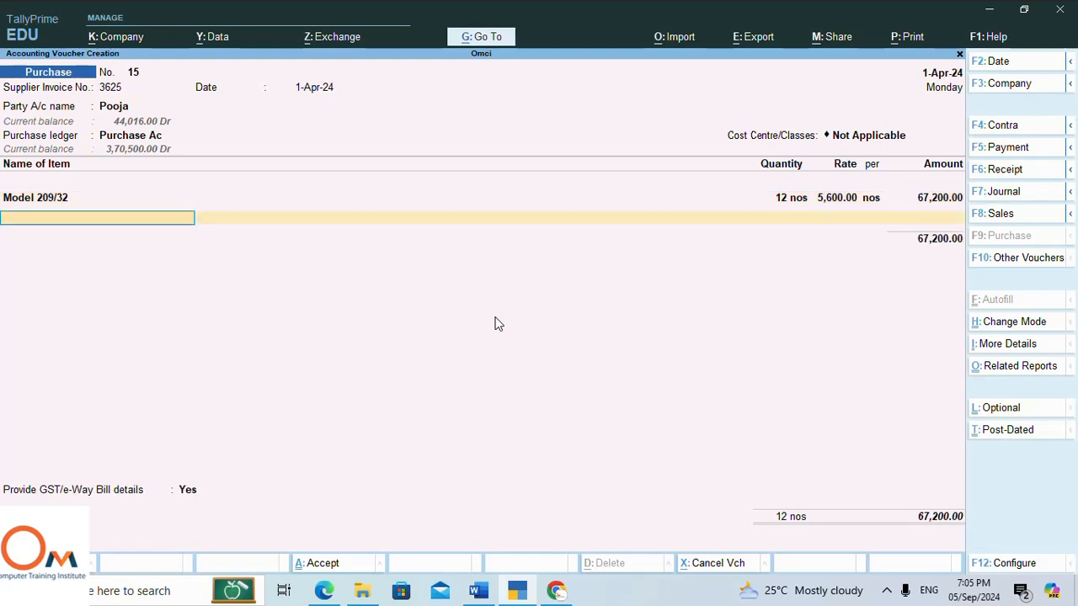
# Add Model 219/42 as the second stock item and leave its description blank.
pyautogui.write('M')
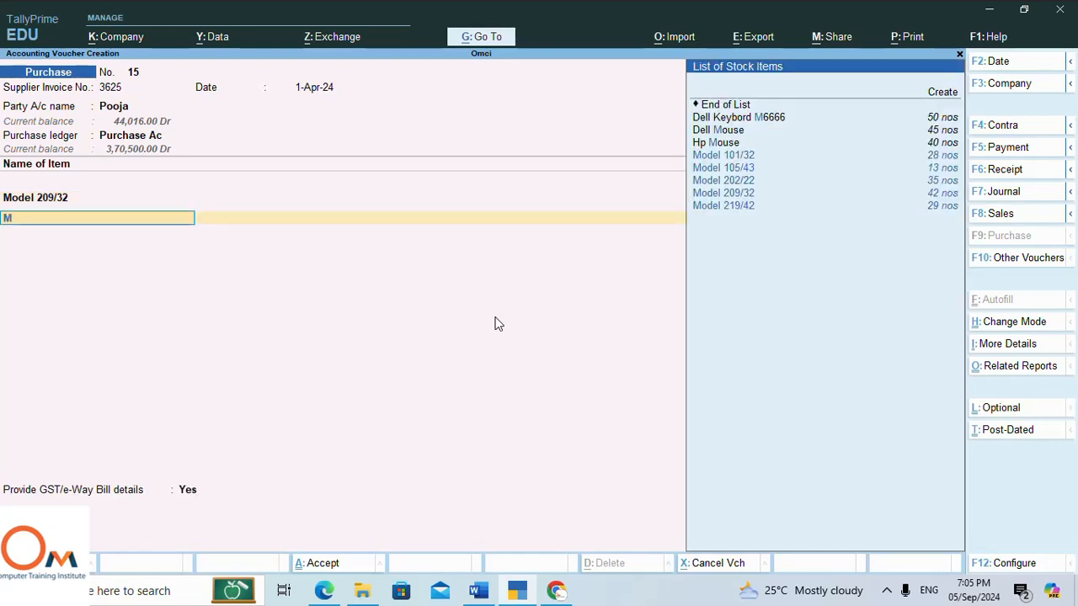
pyautogui.press('Down')
pyautogui.press('Down')
pyautogui.press('Down')
pyautogui.press('Down')
pyautogui.press('Down')
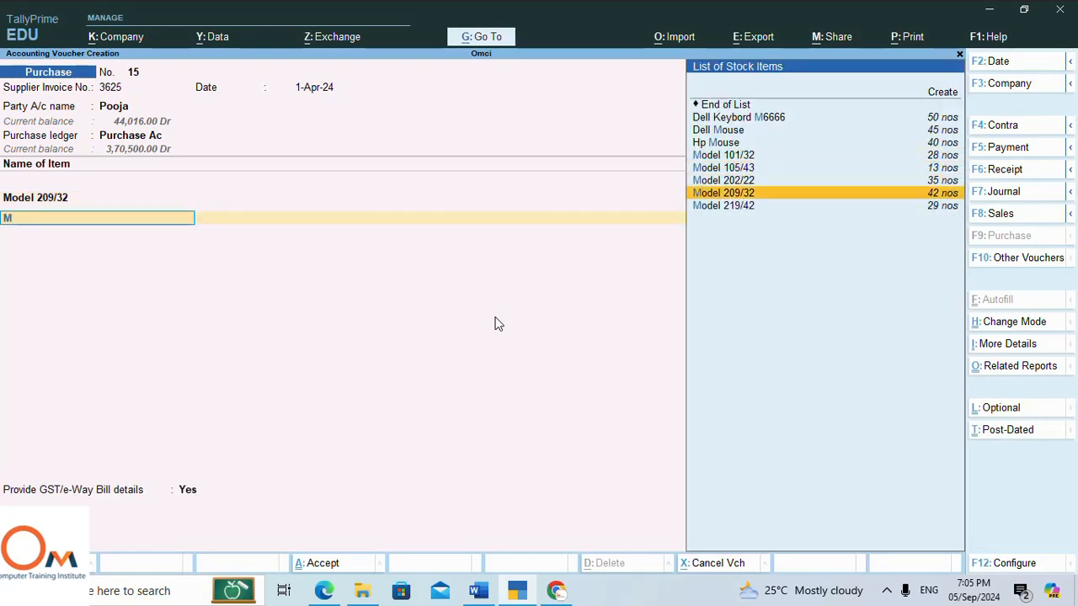
pyautogui.press('Return')
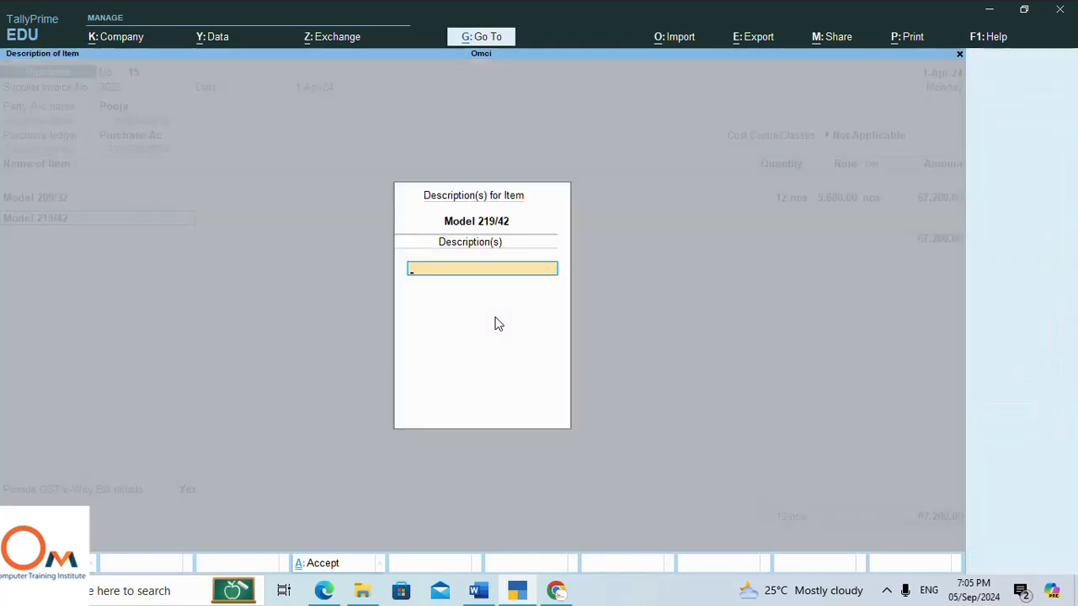
pyautogui.press('Return')
# Allocate 20 nos of Model 219/42 to the Panvel godown at rate 4,500 and accept the item line.
pyautogui.write('P')
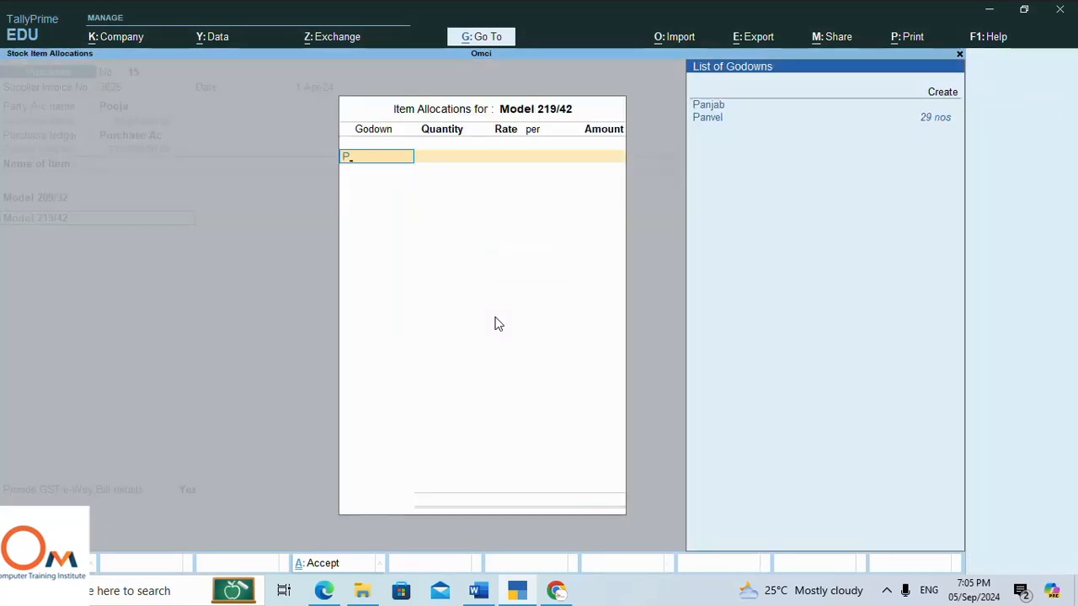
pyautogui.press('Down')
pyautogui.press('Return')
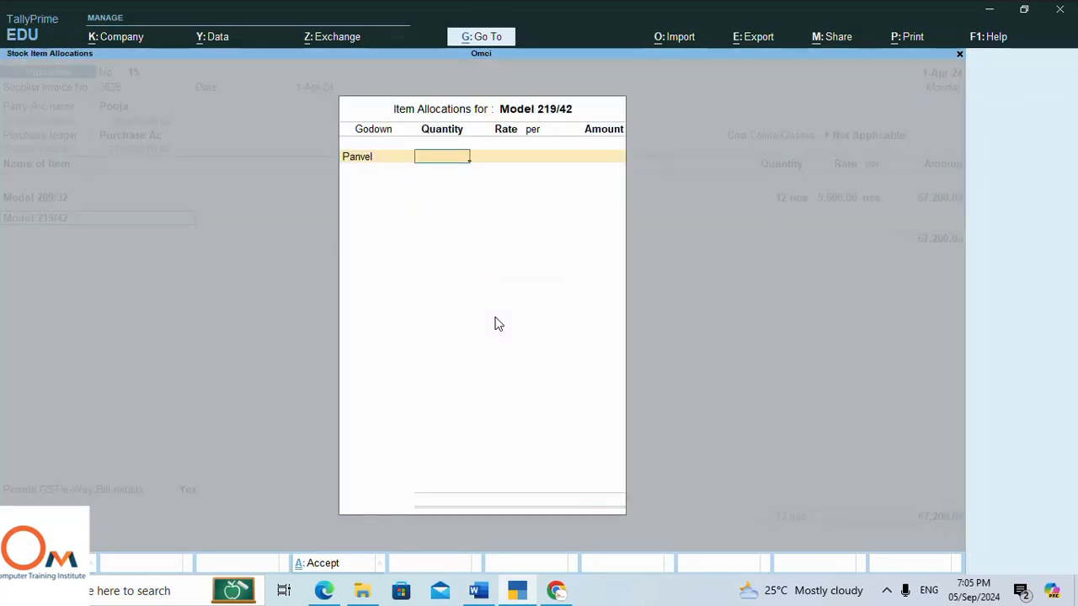
pyautogui.write('20')
pyautogui.press('Return')
pyautogui.press('Return')
pyautogui.press('Return')
pyautogui.press('Return')
pyautogui.press('Return')
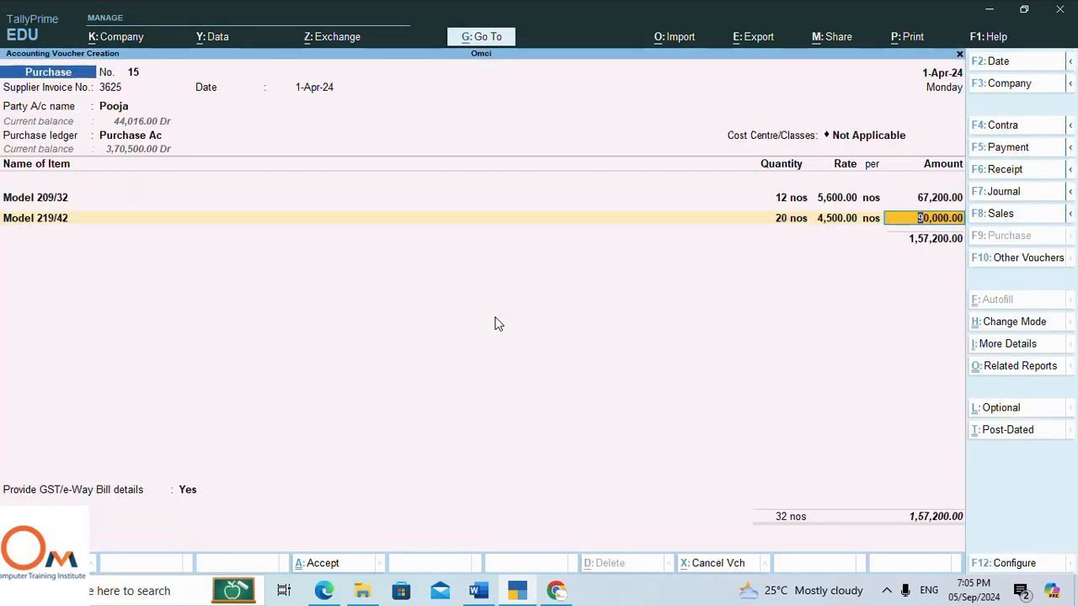
pyautogui.press('Return')
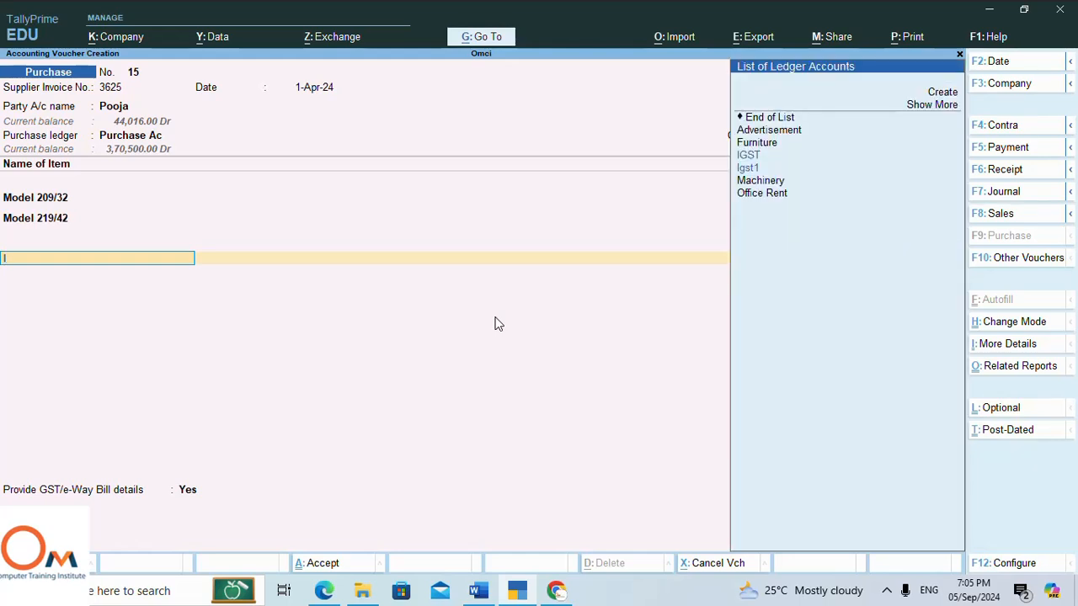
# Add the IGST ledger at 12 % below the stock items and end the ledger list.
pyautogui.write('I')
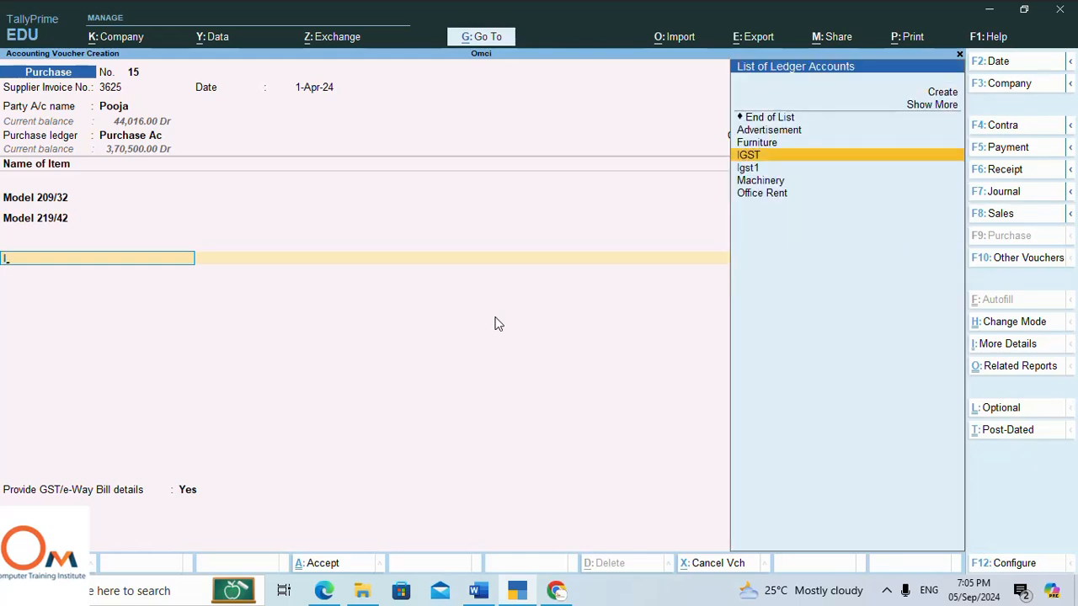
pyautogui.press('Return')
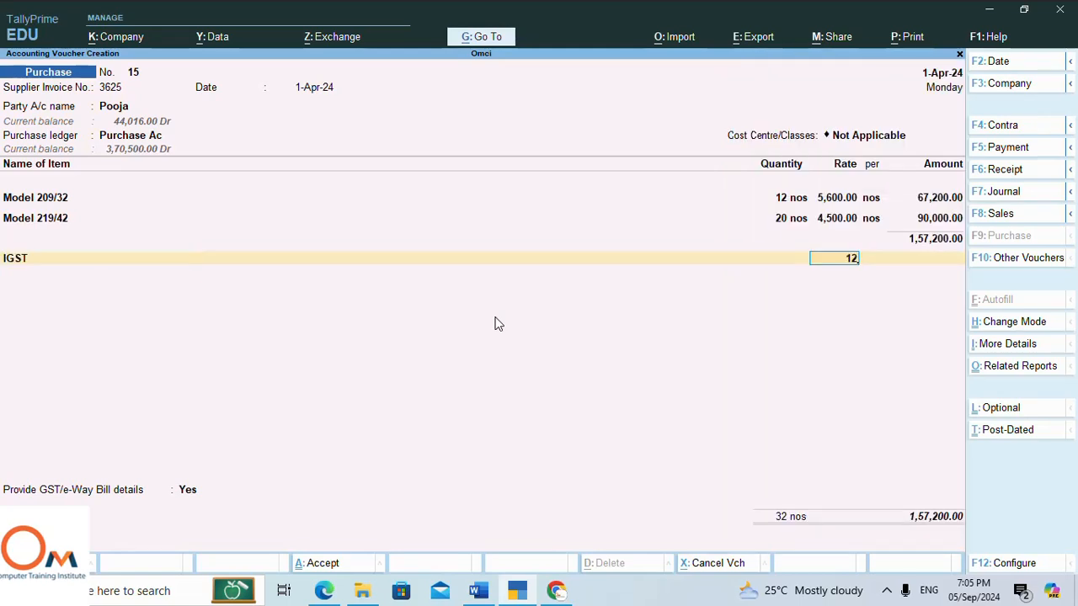
pyautogui.write('12')
pyautogui.press('Return')
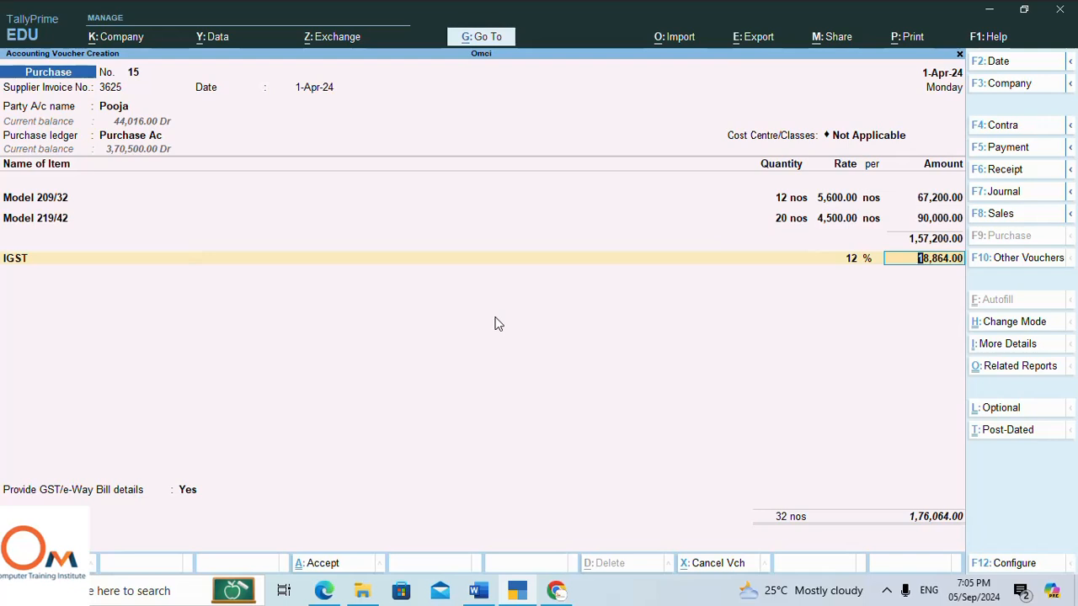
pyautogui.press('Return')
pyautogui.press('Return')
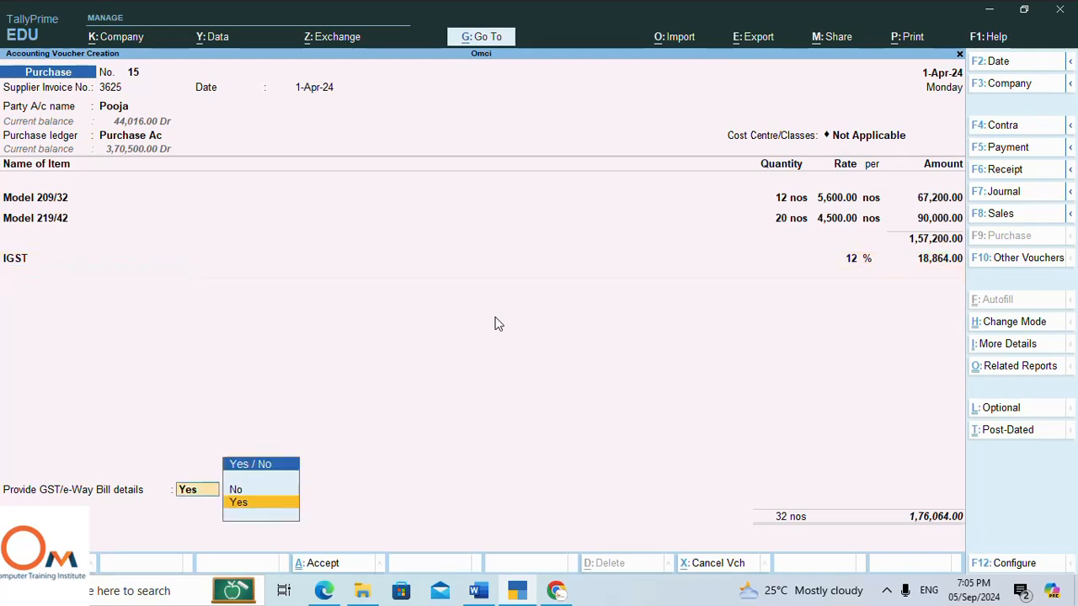
# Set the GST/e-Way Bill details option to No and proceed to the bill-wise details.
pyautogui.press('Up')
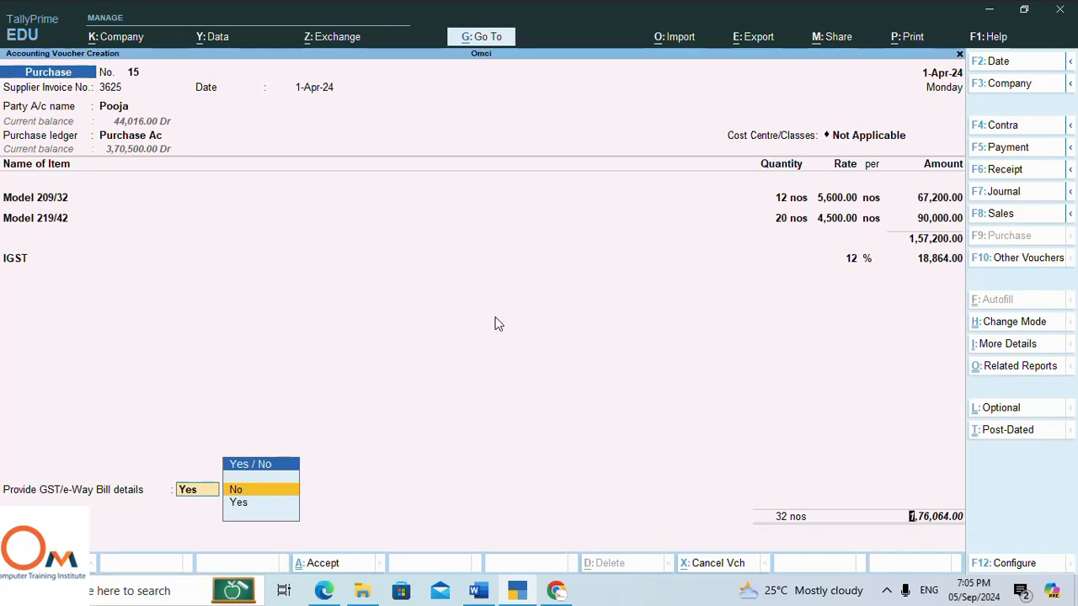
pyautogui.press('Return')
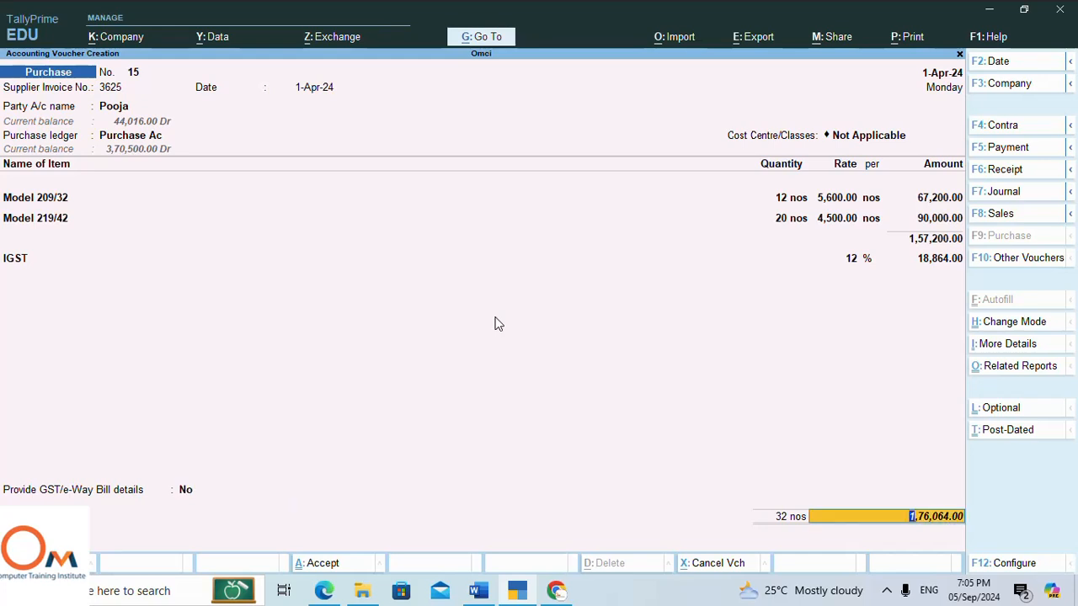
pyautogui.press('Return')
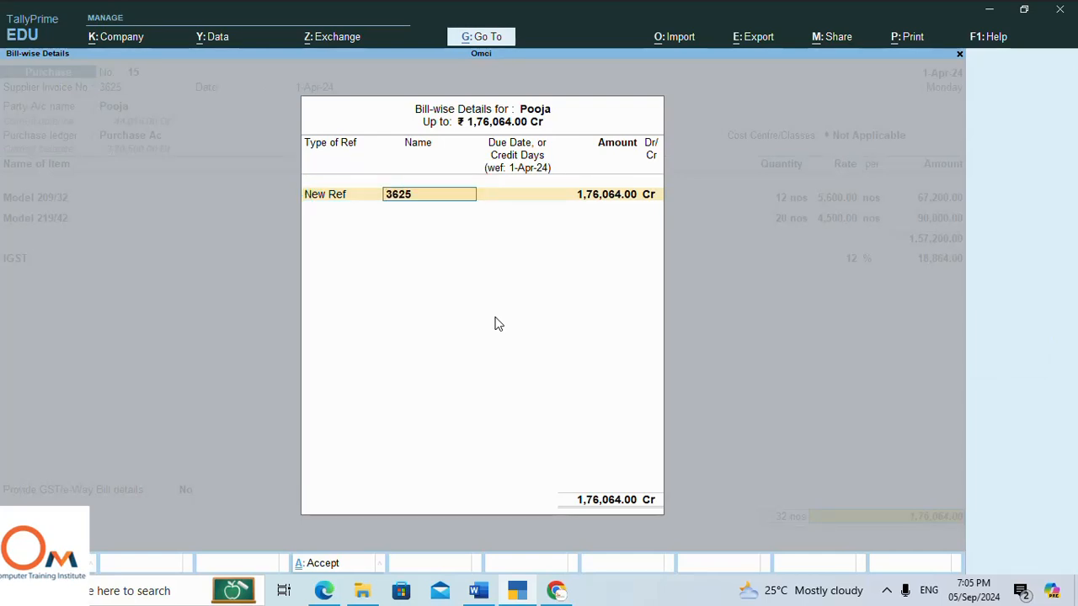
# Record the bill as New Ref 3625 with 30 days of credit for the full amount and save the purchase voucher.
pyautogui.press('Return')
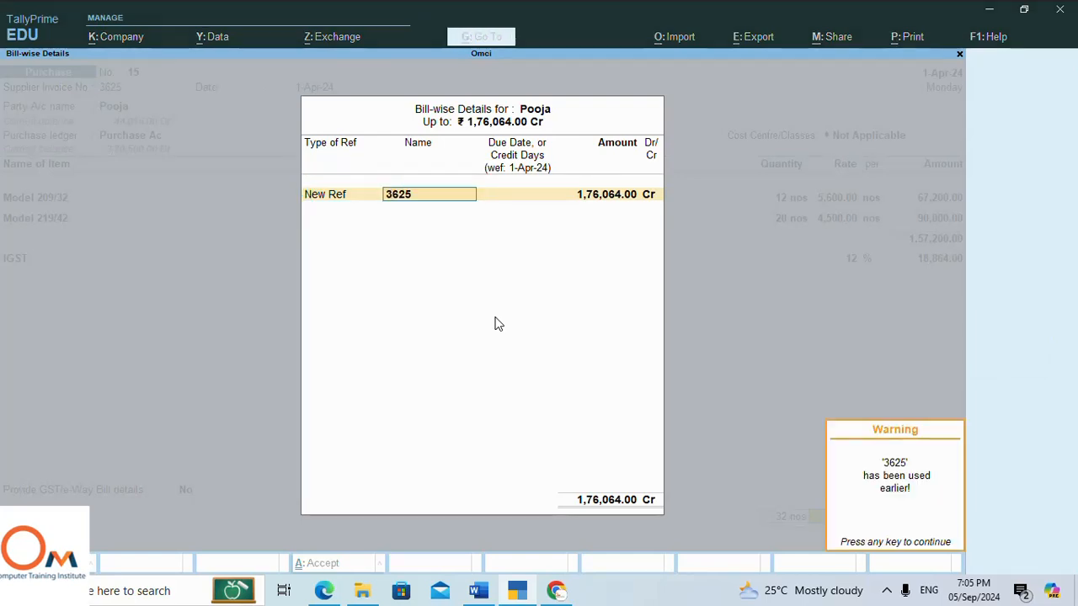
pyautogui.press('Return')
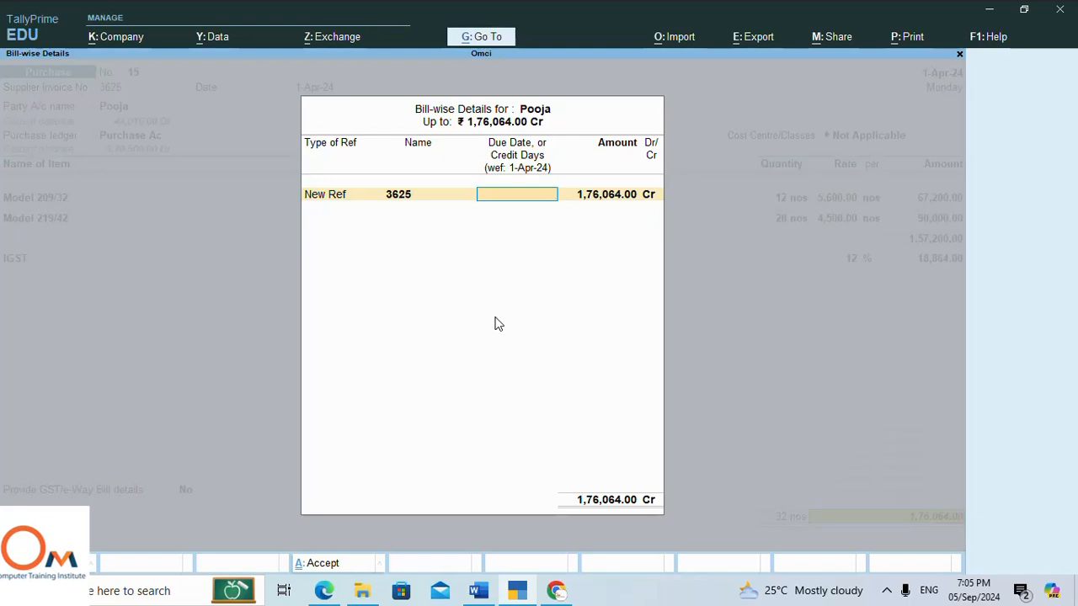
pyautogui.write('30')
pyautogui.press('Return')
pyautogui.press('Return')
pyautogui.press('Return')
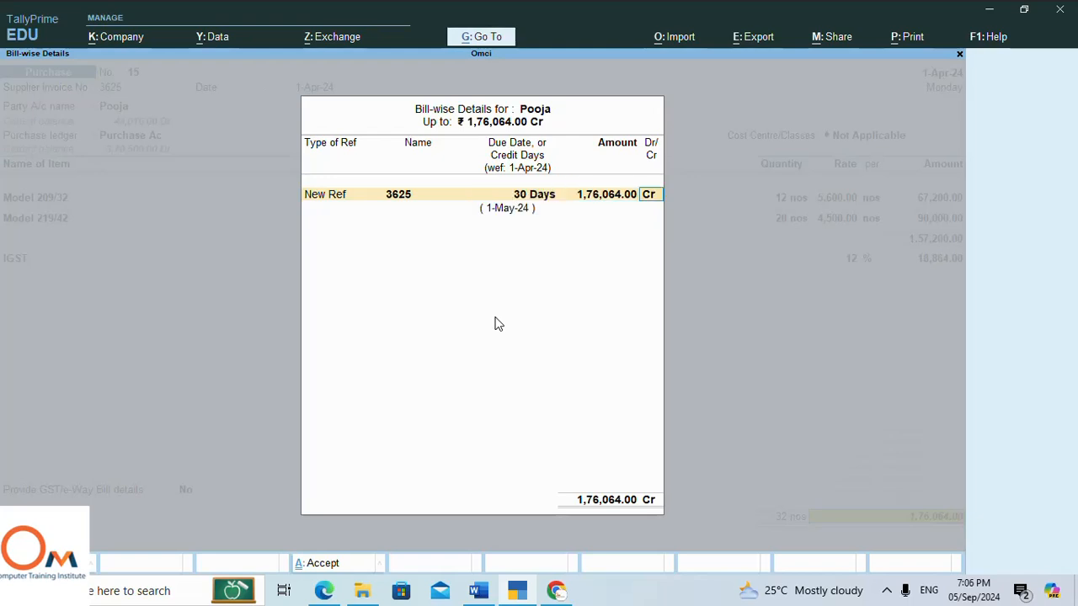
pyautogui.press('Return')
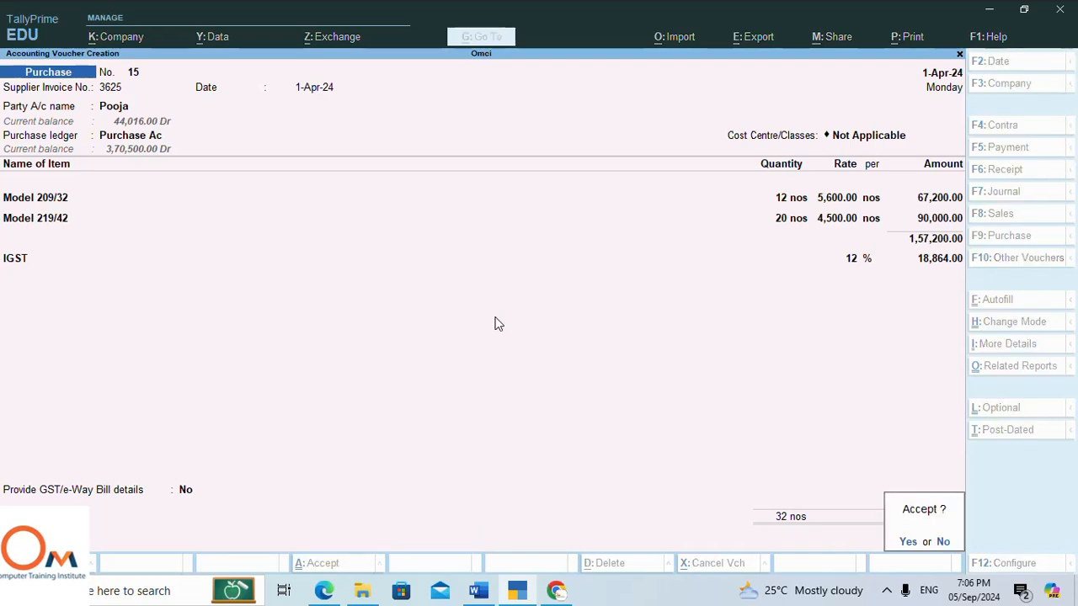
pyautogui.press('Return')
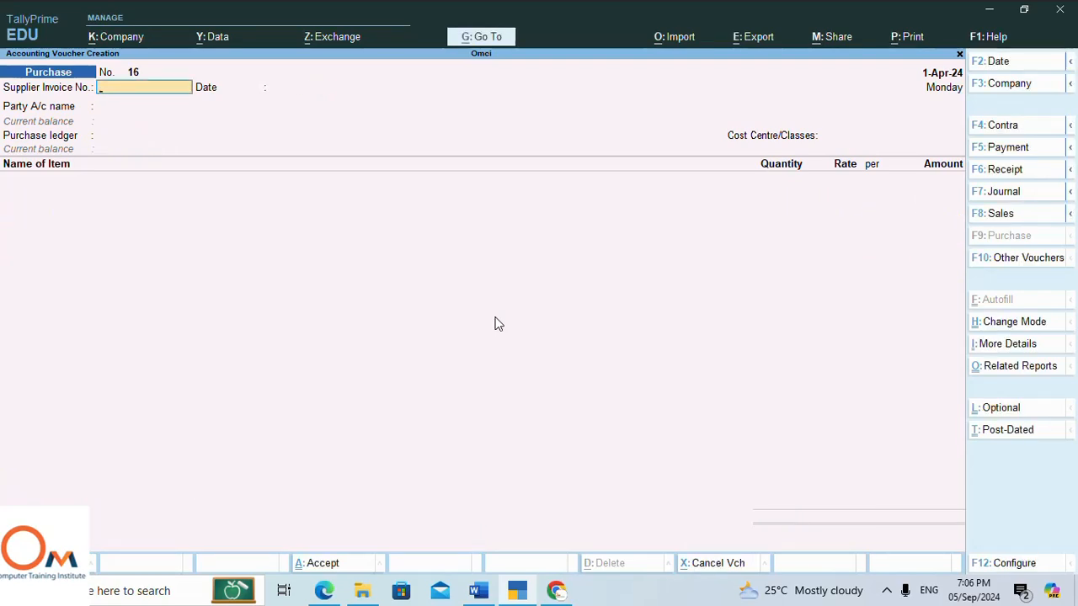
# Check the Punjab purchase in the Word notes and enter supplier invoice number 7485 dated 1-Apr-24 in the new TallyPrime purchase voucher.
pyautogui.hotkey('alt', 'Tab')
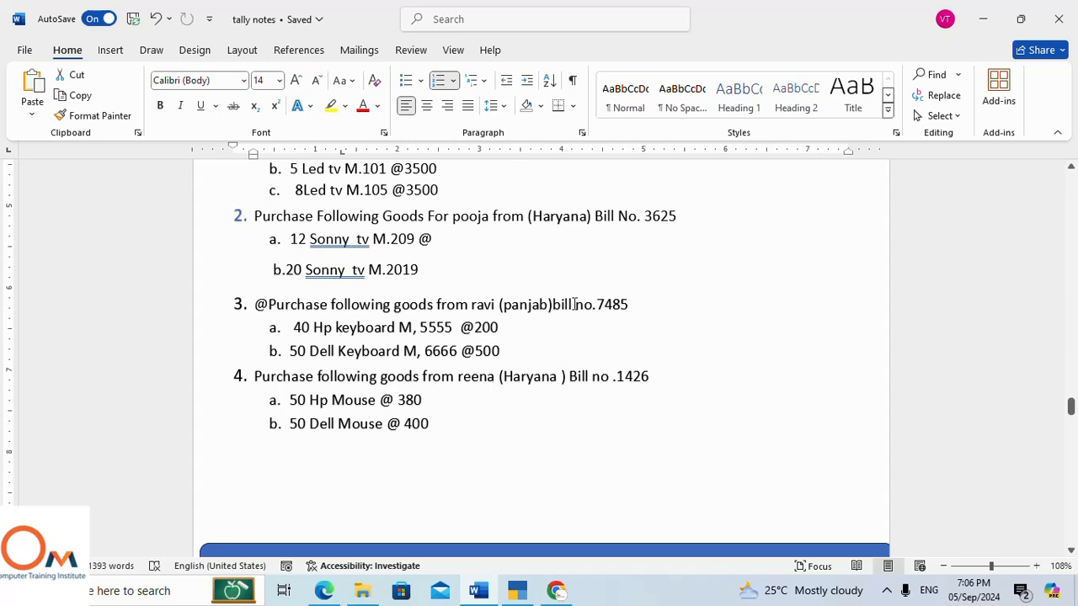
pyautogui.scroll(-1, 404, 337)
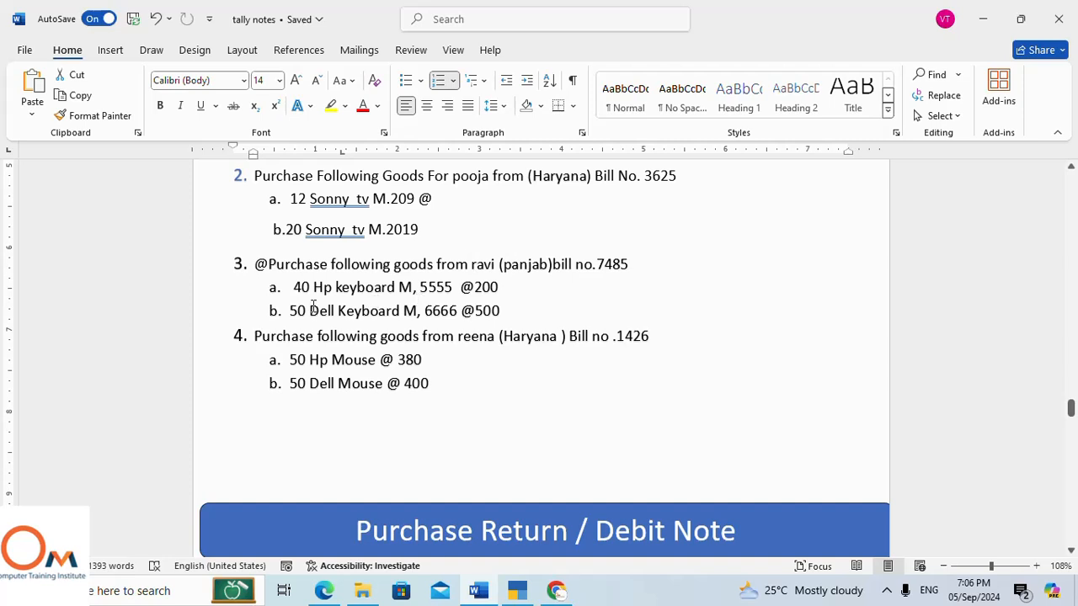
pyautogui.click(511, 598)
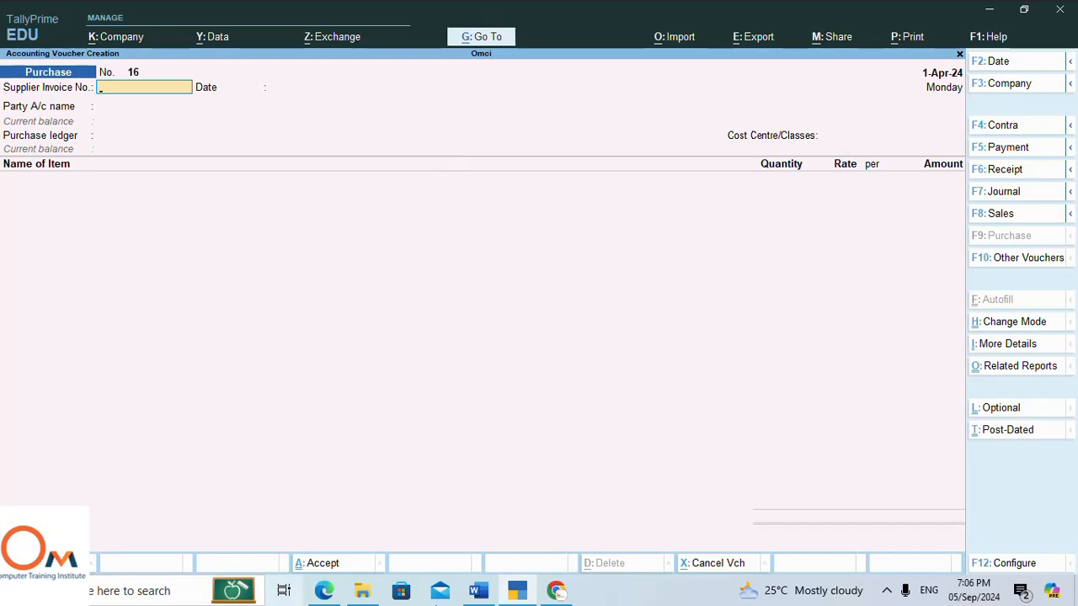
pyautogui.click(477, 596)
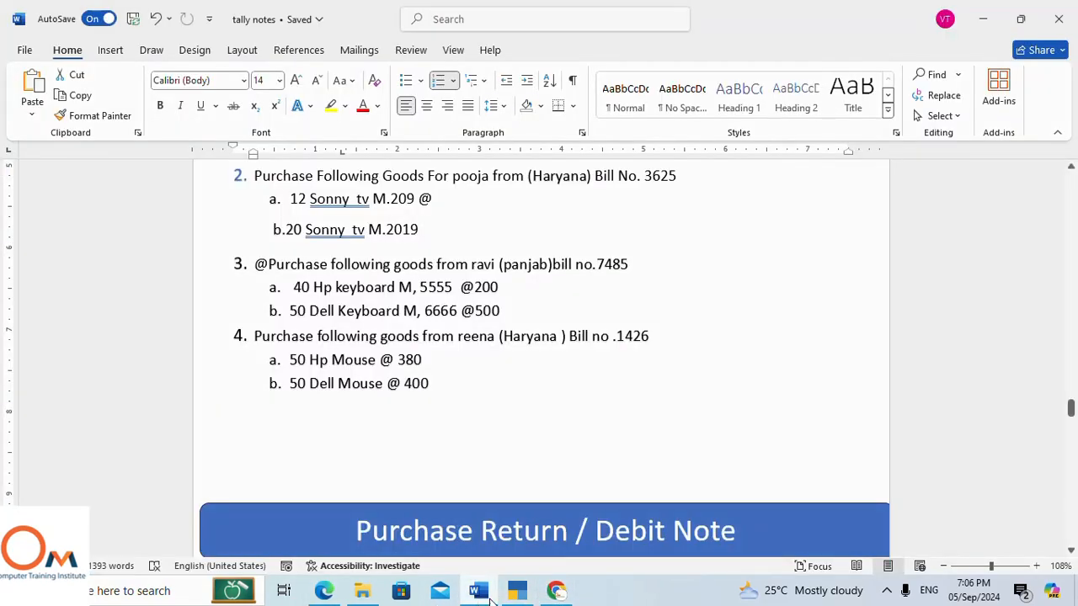
pyautogui.click(516, 593)
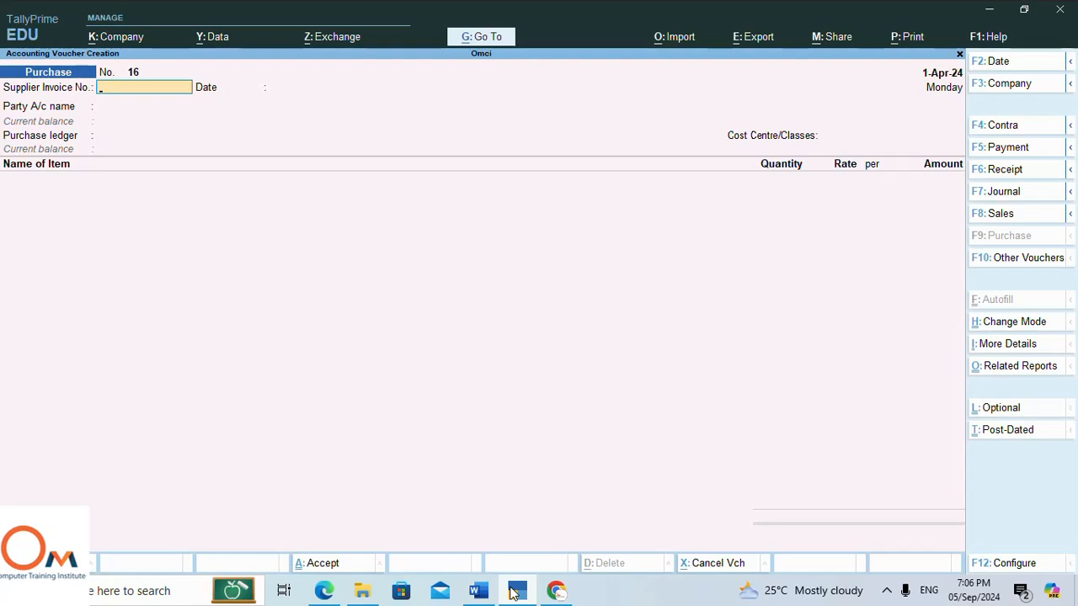
pyautogui.write('7485')
pyautogui.press('Return')
pyautogui.write('1')
pyautogui.press('Return')
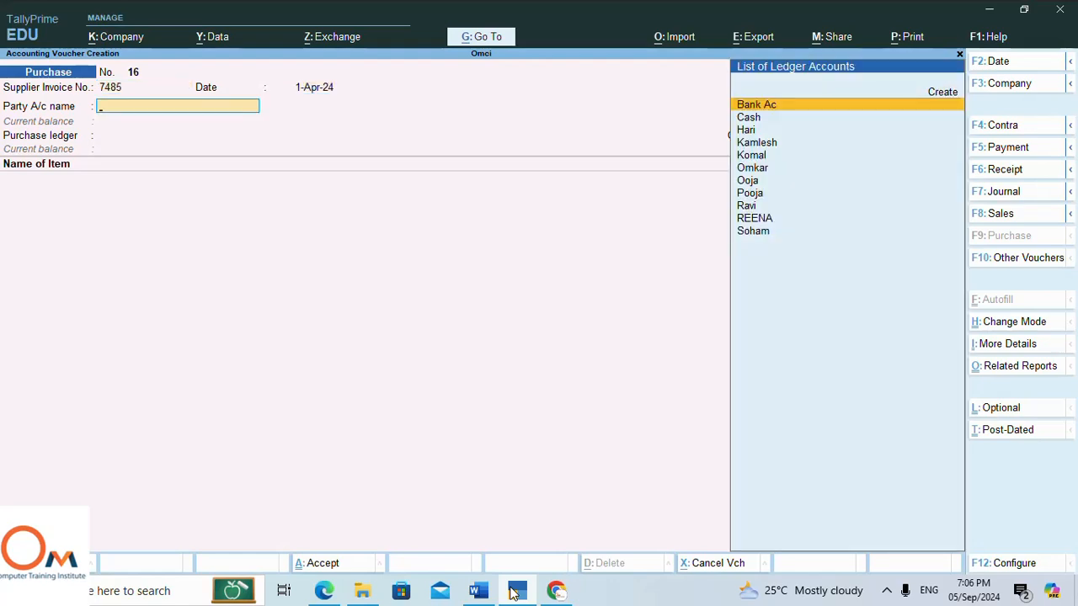
# Choose the ledger of the Punjab supplier for bill 7485 as the party account.
pyautogui.press('Down')
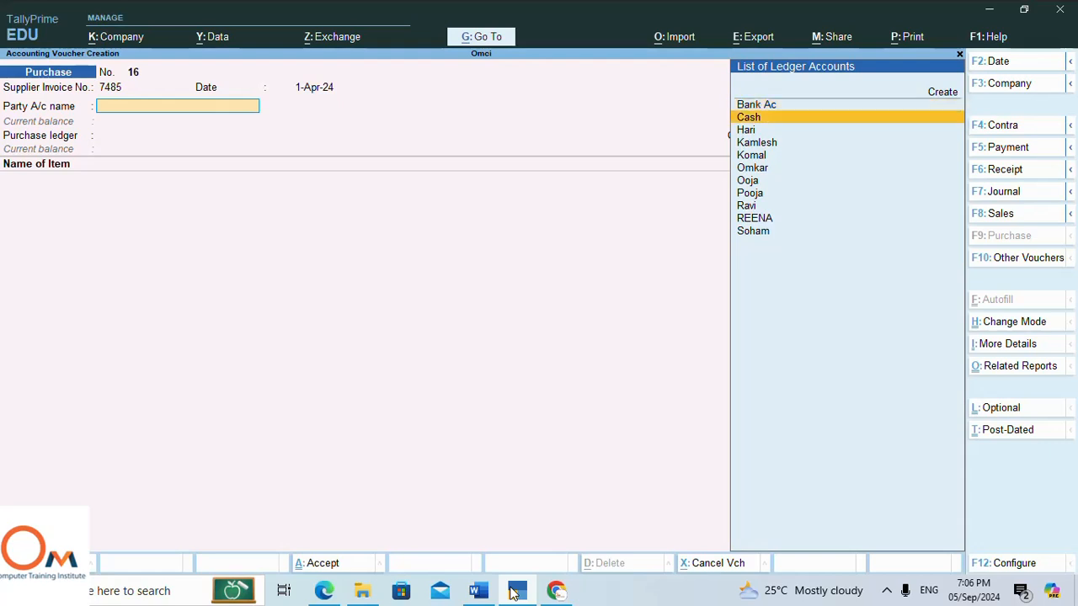
pyautogui.press('Down')
pyautogui.press('Down')
pyautogui.press('Down')
pyautogui.press('Down')
pyautogui.press('Down')
pyautogui.press('Down')
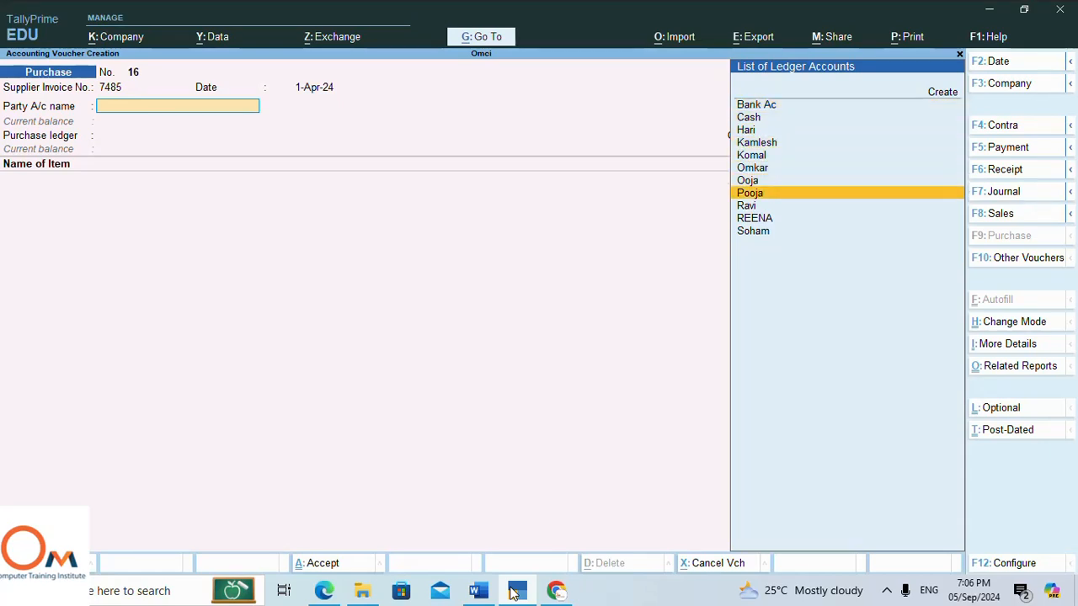
pyautogui.press('Down')
pyautogui.press('Return')
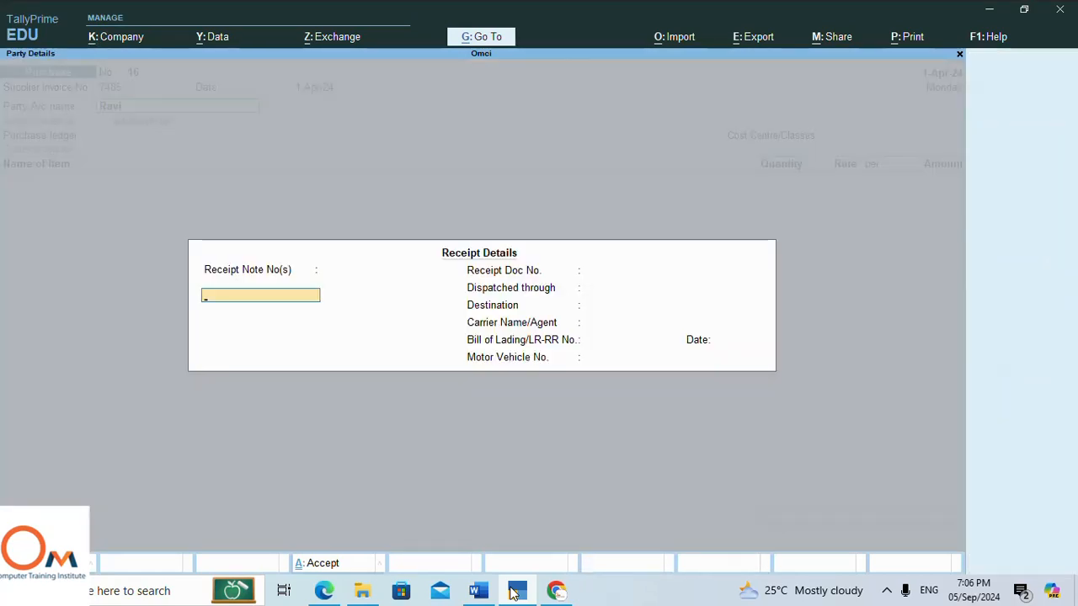
# Leave all receipt details blank and proceed to the supplier's party details.
pyautogui.press('Return')
pyautogui.press('Return')
pyautogui.press('Return')
pyautogui.press('Return')
pyautogui.press('Return')
pyautogui.press('Return')
pyautogui.press('Return')
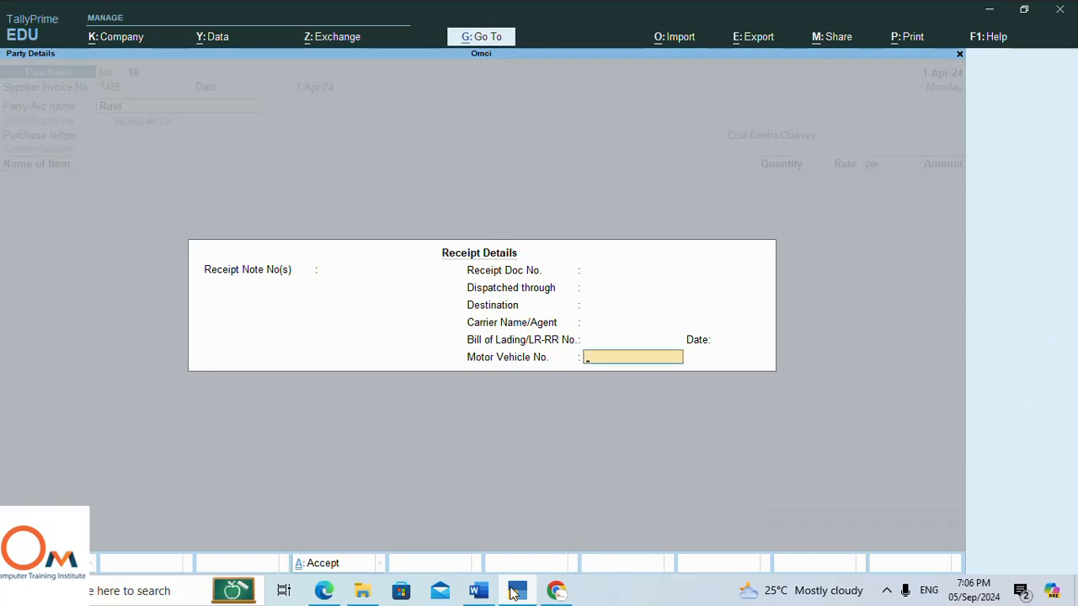
pyautogui.press('Return')
# Set both the supplier's state and the place of supply to Punjab, keeping the GST registration type Regular, and accept the party details.
pyautogui.press('Return')
pyautogui.press('Return')
pyautogui.press('Return')
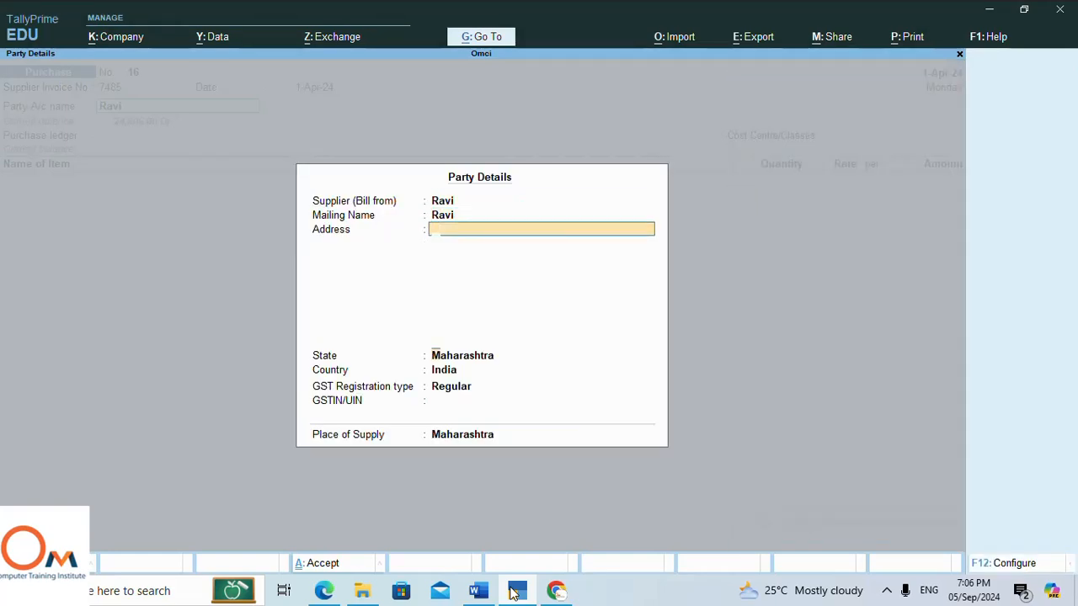
pyautogui.write('P')
pyautogui.press('Down')
pyautogui.press('Down')
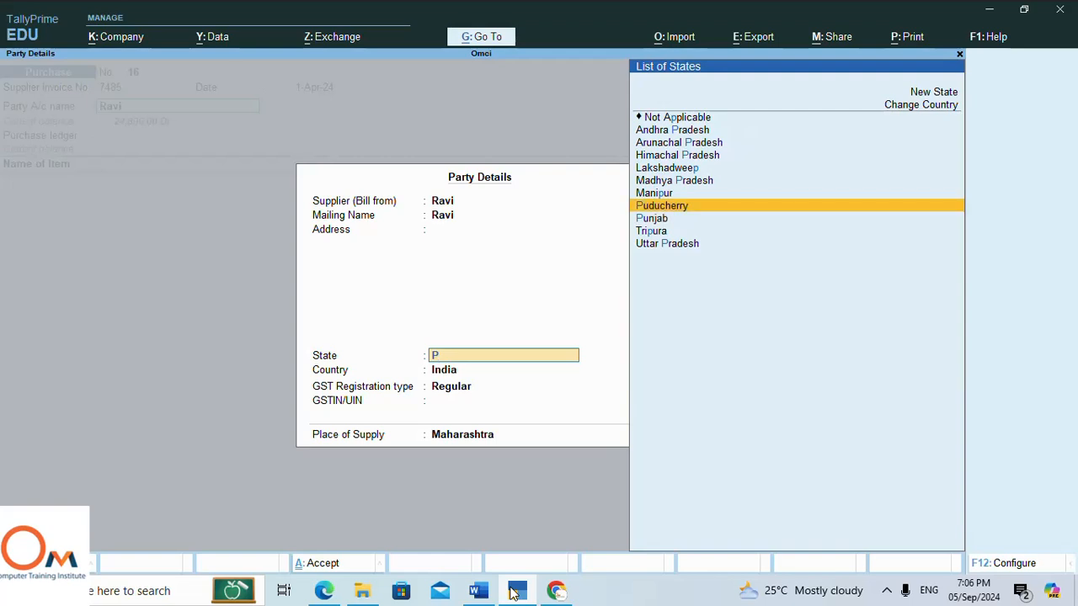
pyautogui.press('Return')
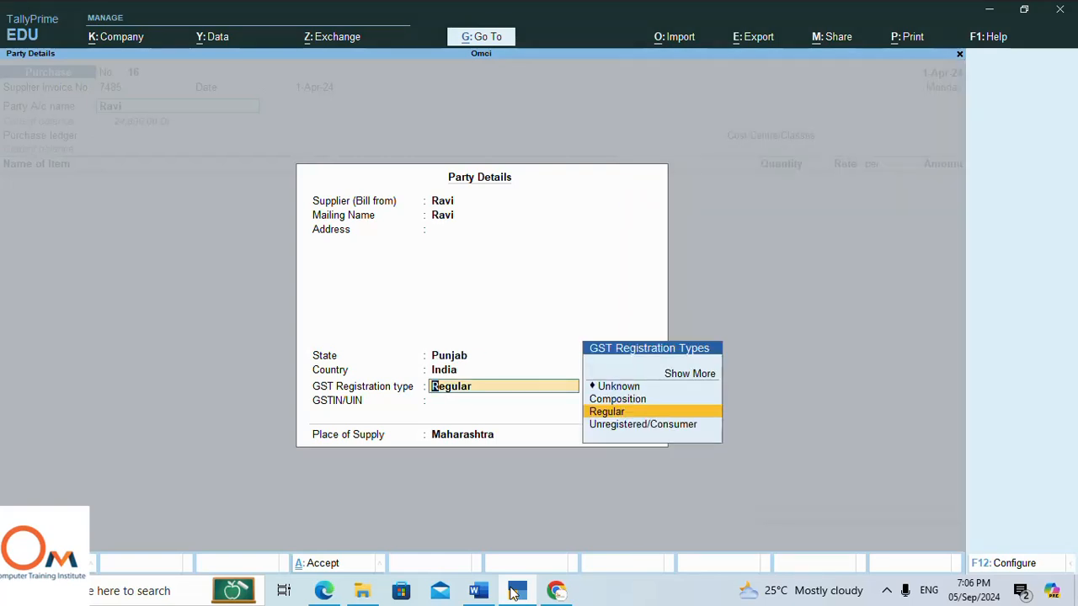
pyautogui.press('Return')
pyautogui.press('Return')
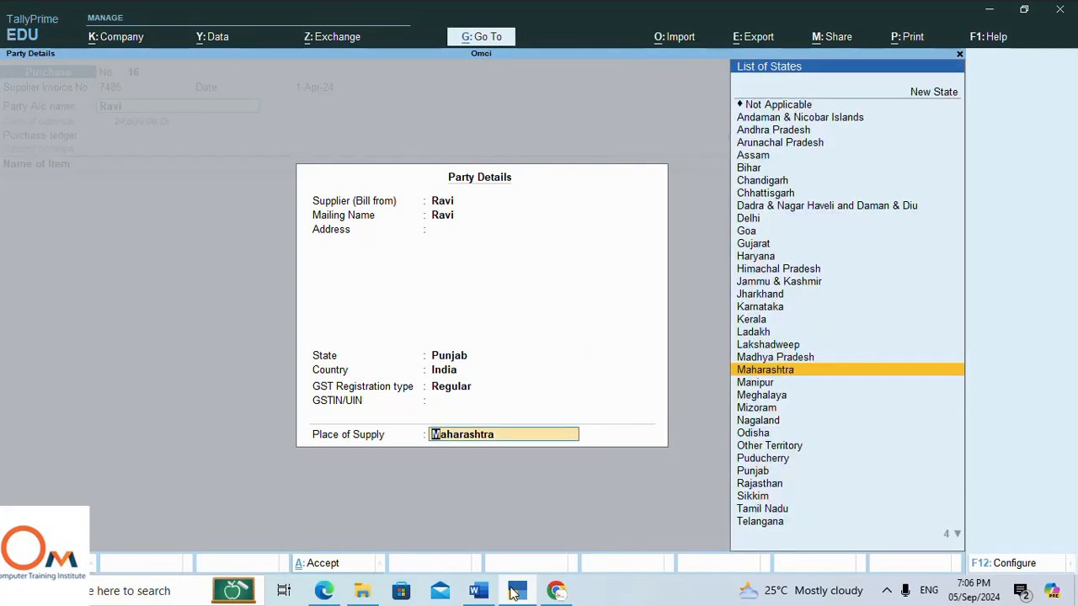
pyautogui.write('P')
pyautogui.press('Down')
pyautogui.press('Down')
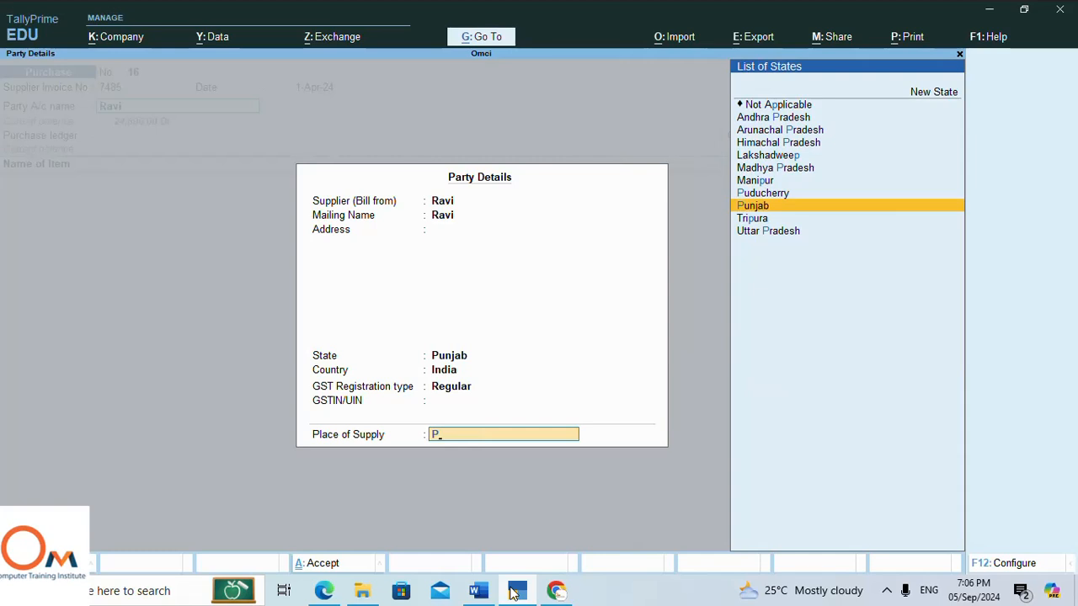
pyautogui.press('Return')
# Choose Purchase Ac as the purchase ledger and Not Applicable as the cost centre class.
pyautogui.press('Down')
pyautogui.press('Return')
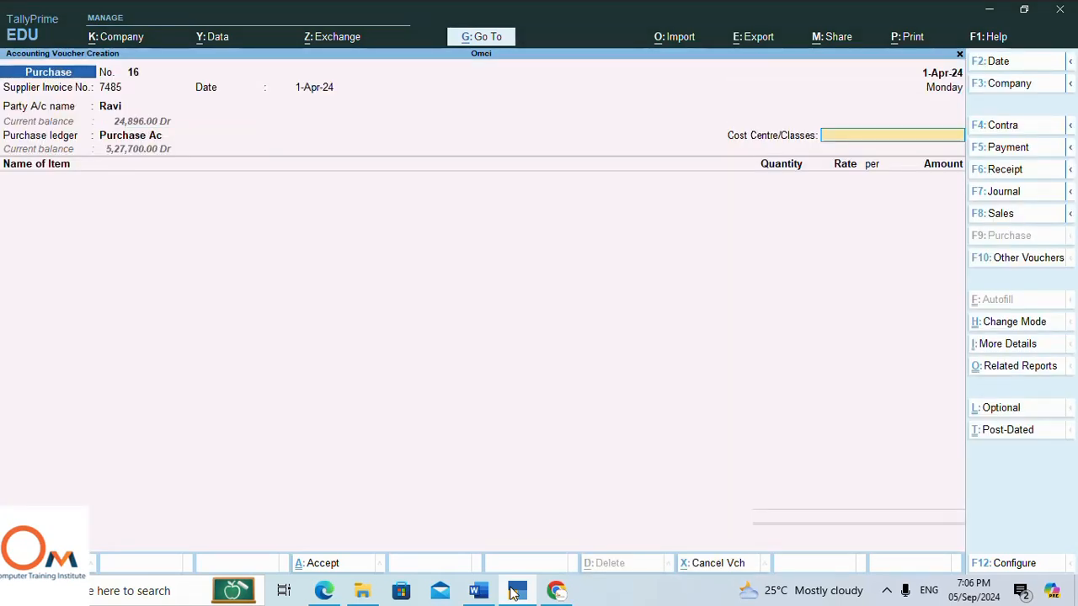
pyautogui.press('Return')
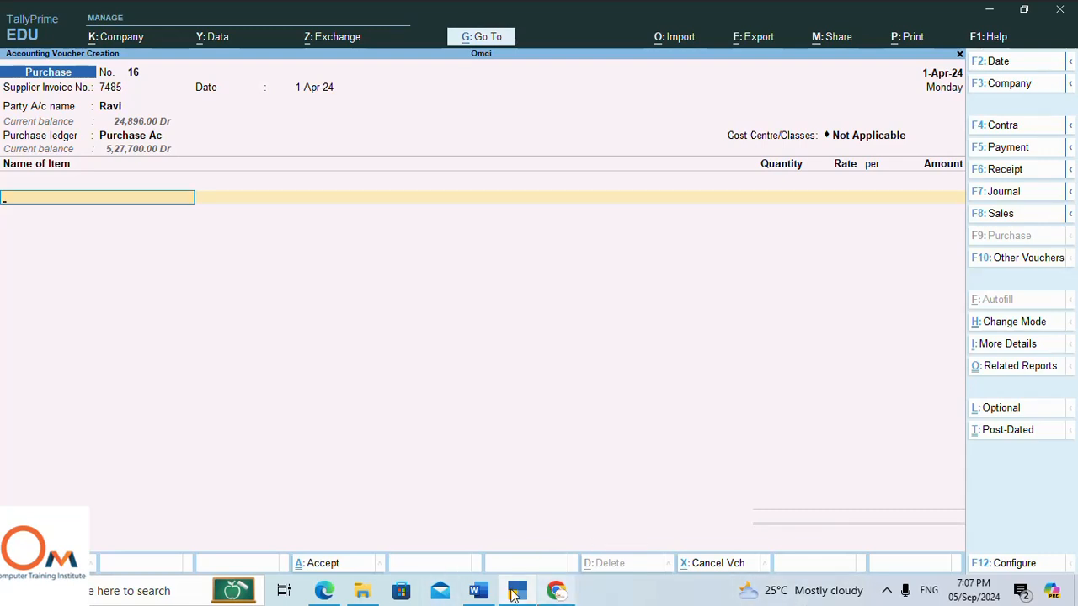
# Check the bill 7485 items in the Word notes and choose HP KEYBORD 5555 as the first stock item in TallyPrime, without a description.
pyautogui.click(479, 591)
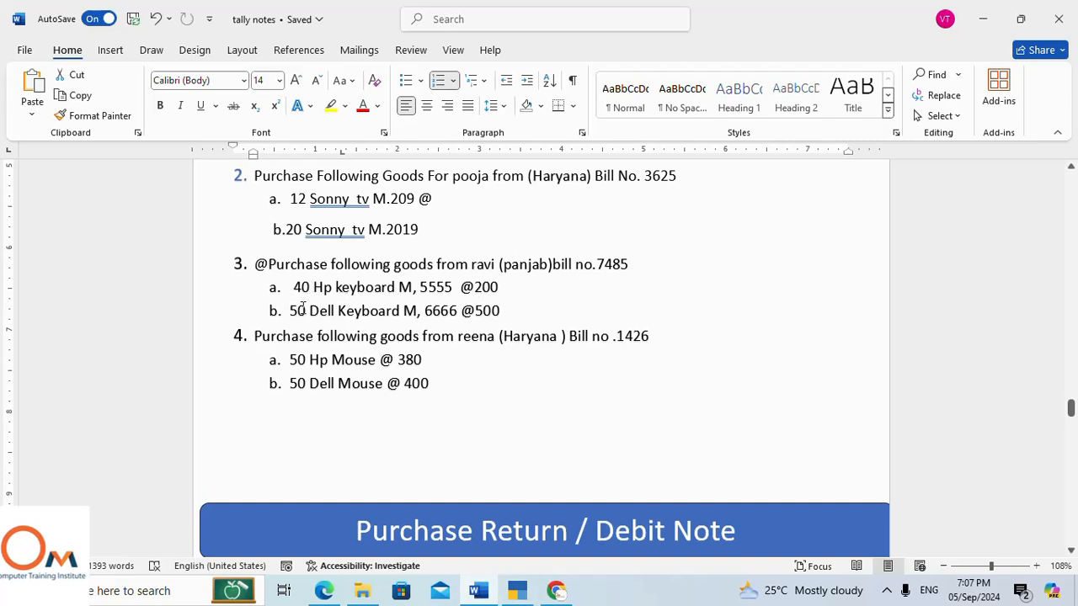
pyautogui.click(517, 590)
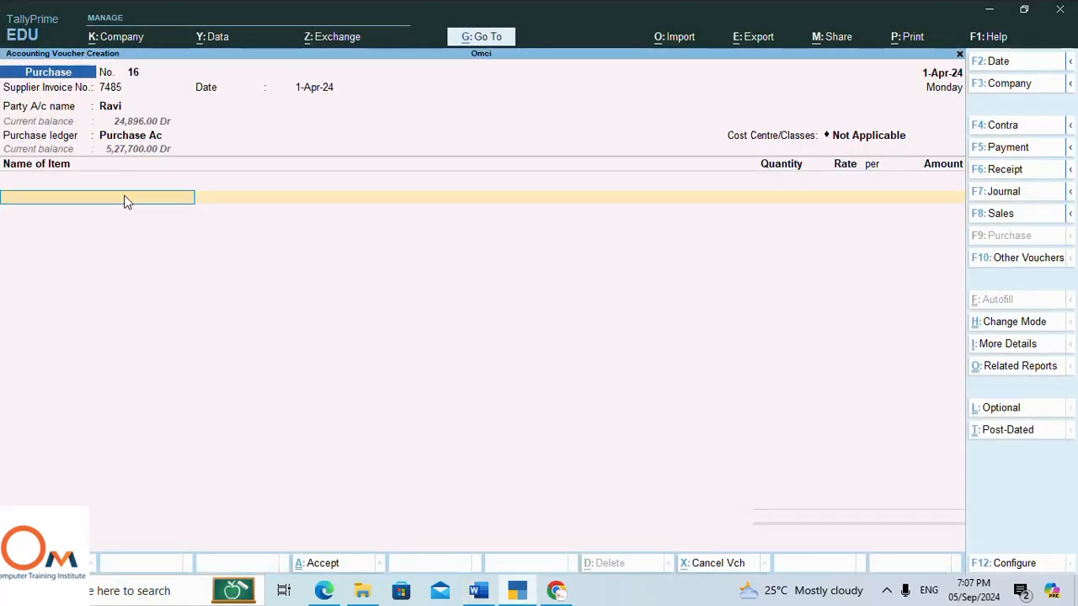
pyautogui.write('Hp')
pyautogui.press('Down')
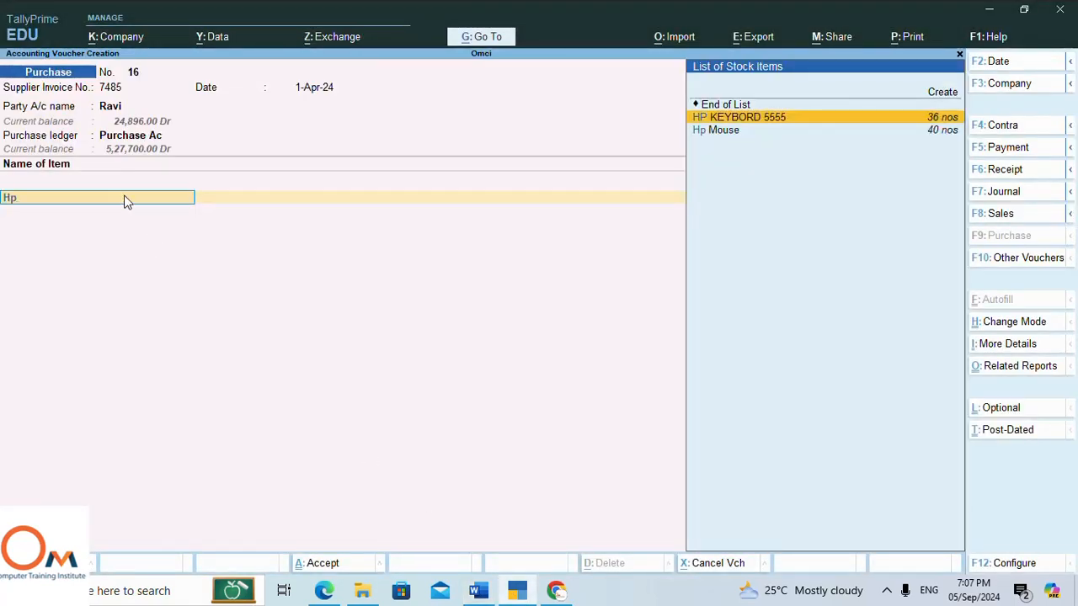
pyautogui.press('Return')
pyautogui.press('Return')
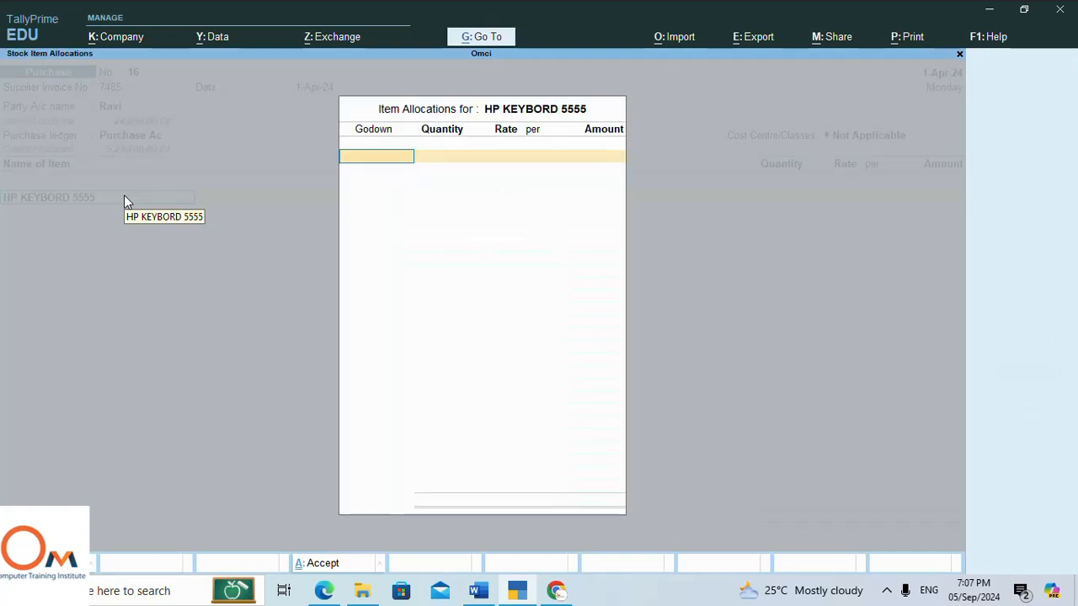
# Allocate 40 nos of the HP keyboard at a rate of 200 to the Panvel godown and complete the item line.
pyautogui.write('P')
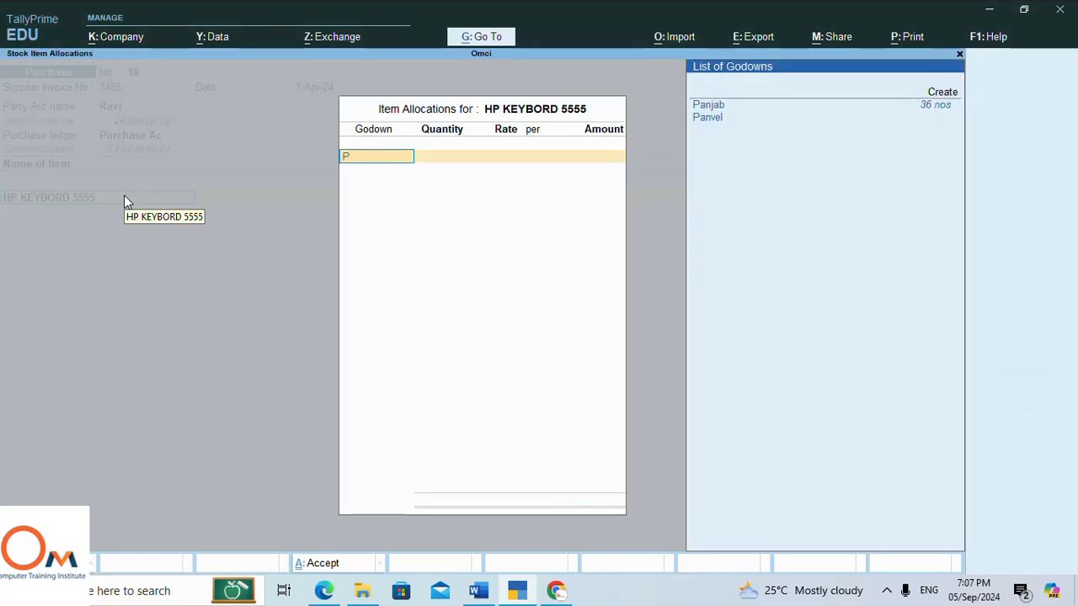
pyautogui.press('Down')
pyautogui.press('Down')
pyautogui.press('Return')
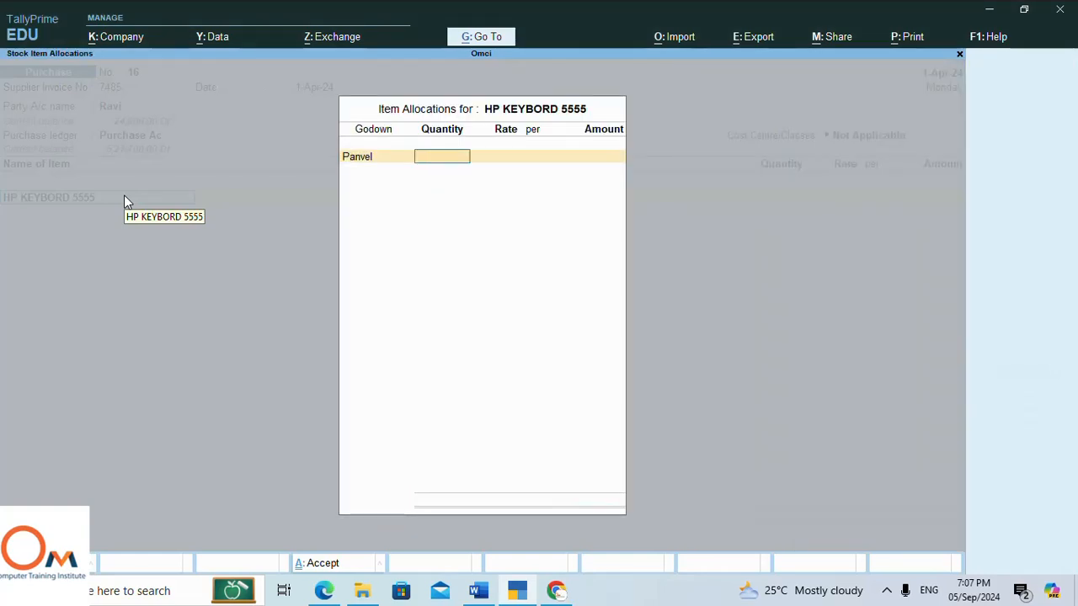
pyautogui.write('40')
pyautogui.press('Return')
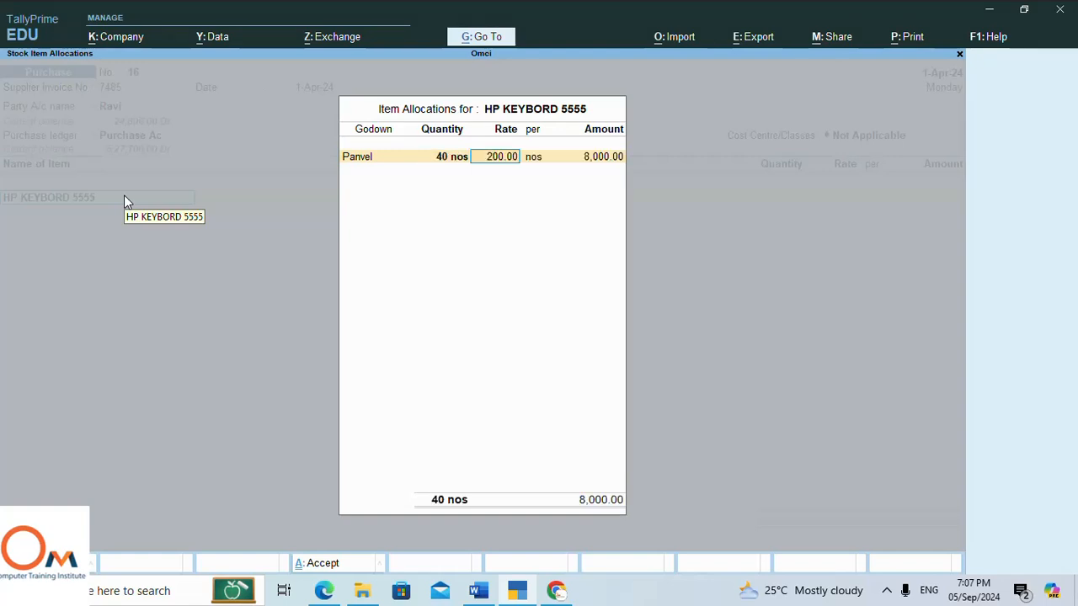
pyautogui.press('Return')
pyautogui.press('Return')
pyautogui.press('Return')
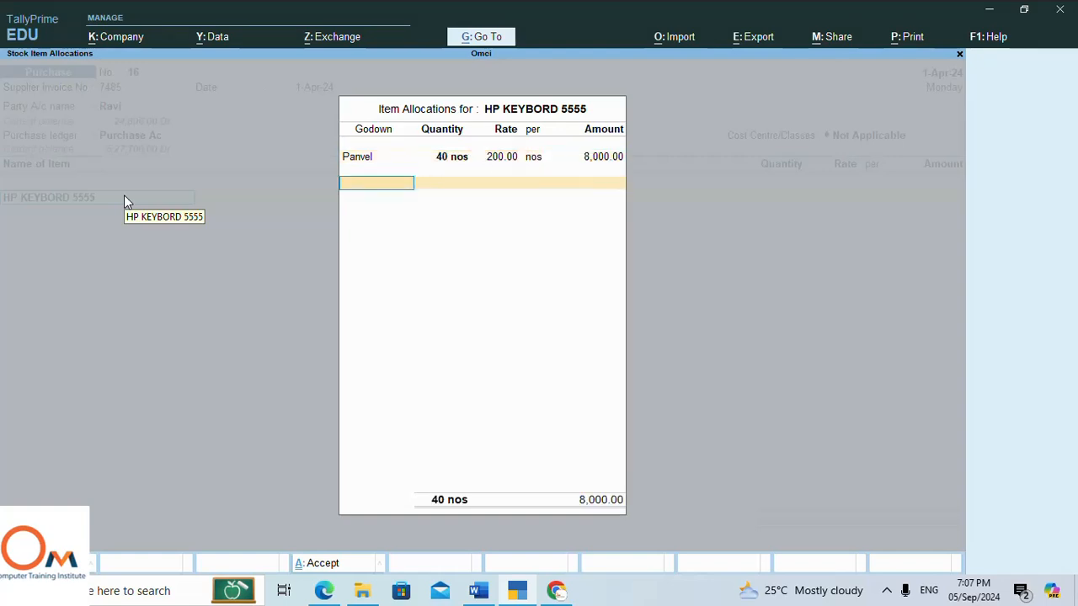
pyautogui.press('Return')
pyautogui.press('Return')
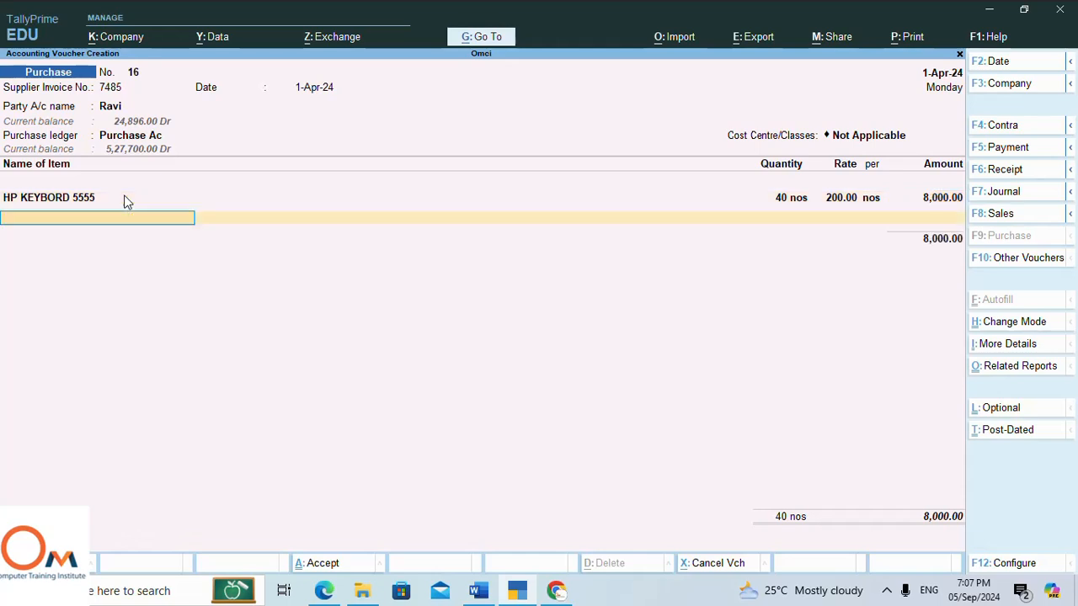
# Add Dell Keybord M6666 as the second item with 50 nos at 500 in the Panvel godown, and end the item list.
pyautogui.write('D')
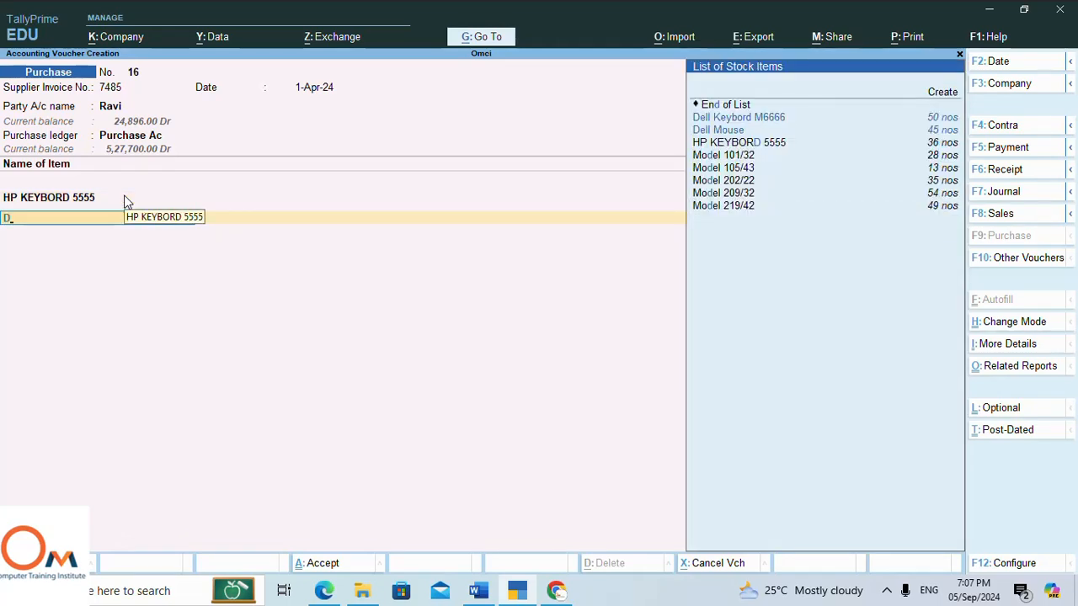
pyautogui.press('Return')
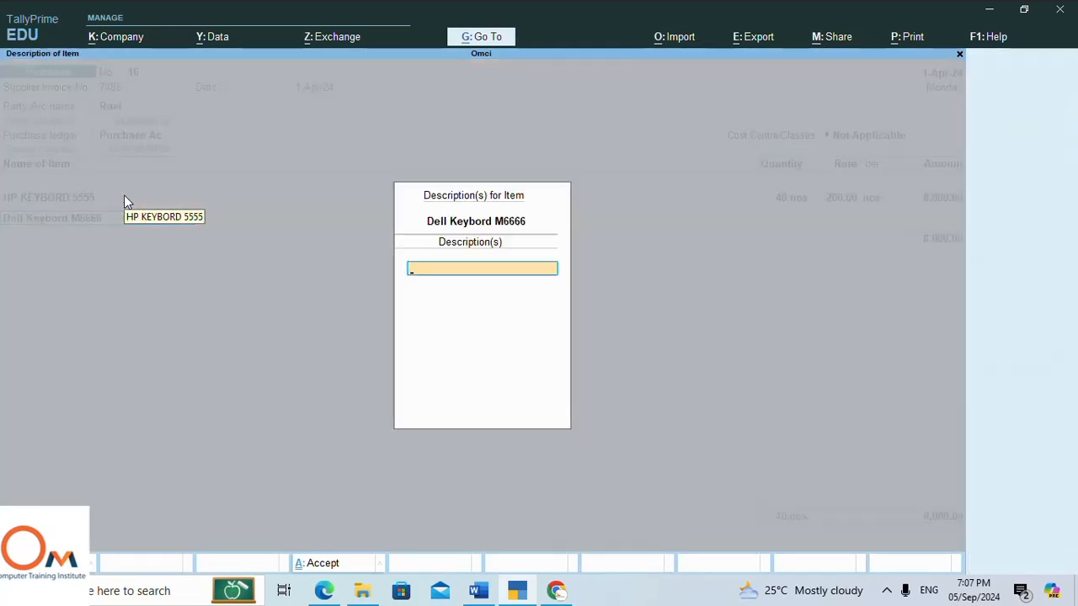
pyautogui.press('Return')
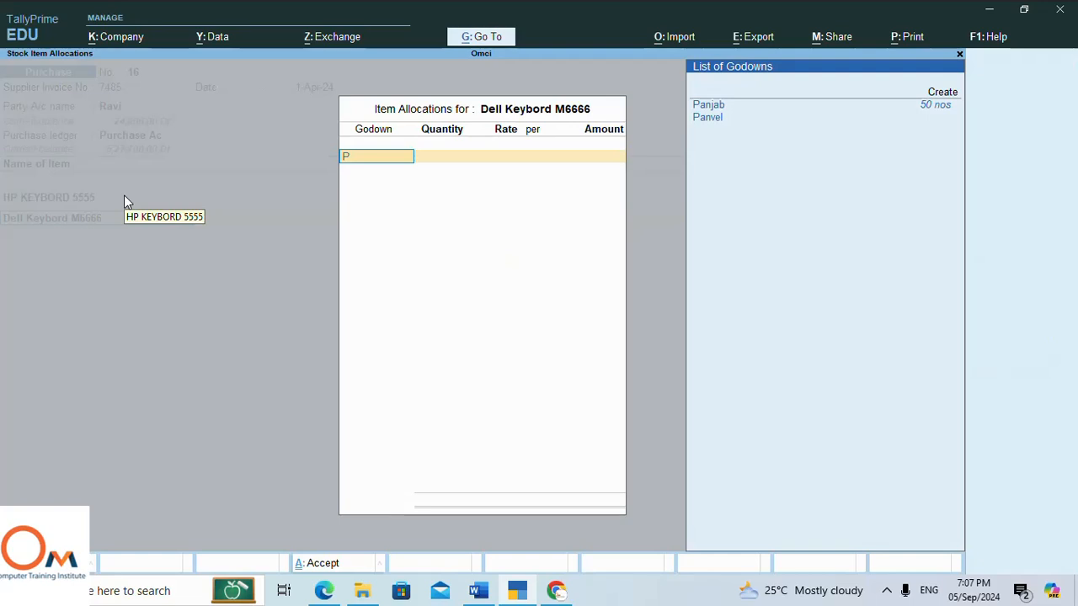
pyautogui.write('Pan')
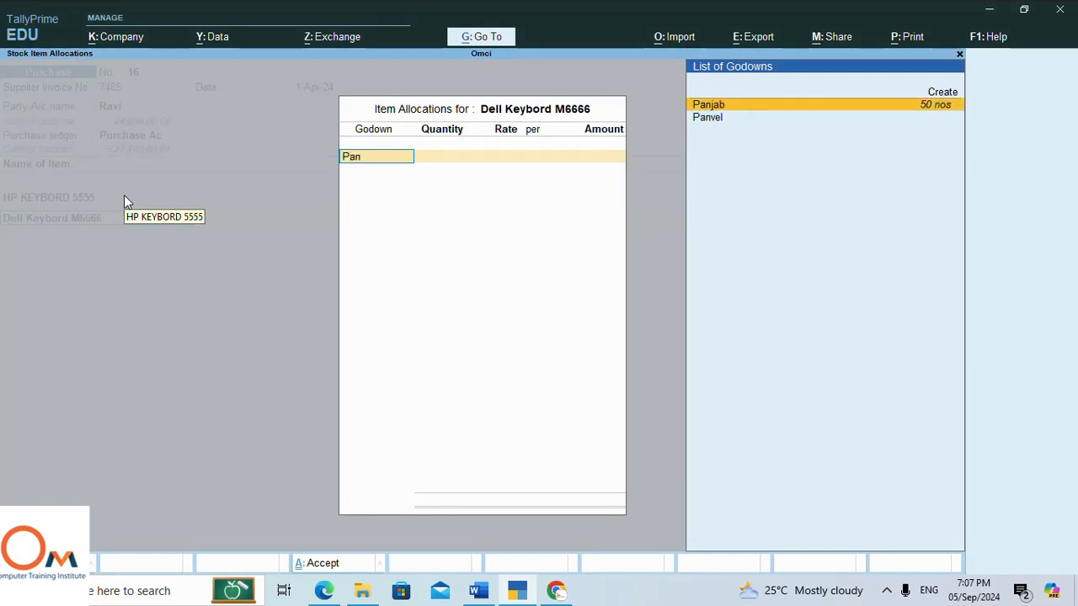
pyautogui.press('Down')
pyautogui.press('Return')
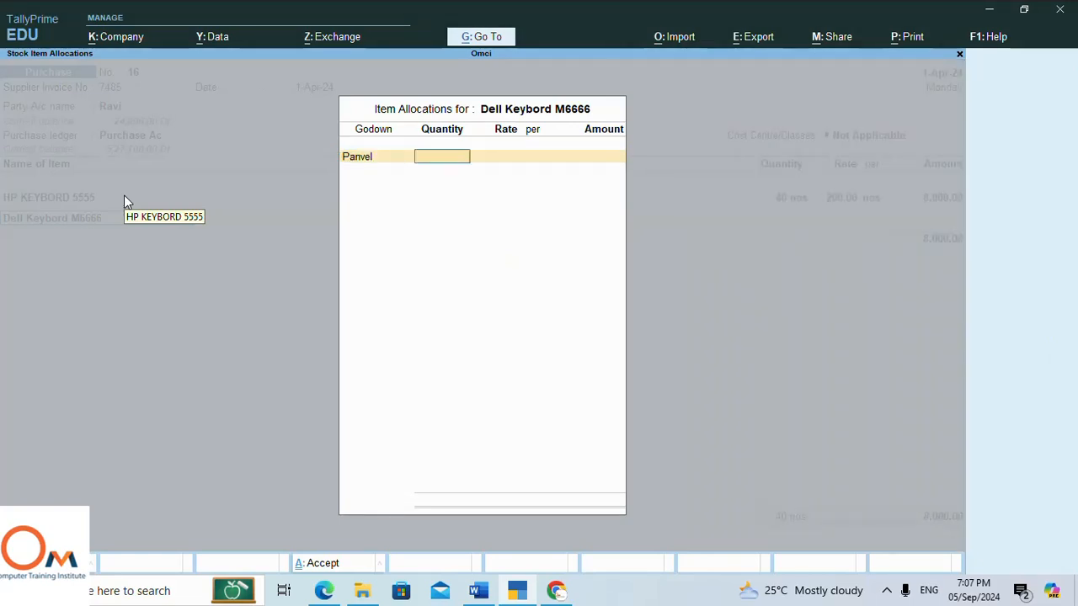
pyautogui.write('50')
pyautogui.press('Return')
pyautogui.press('Return')
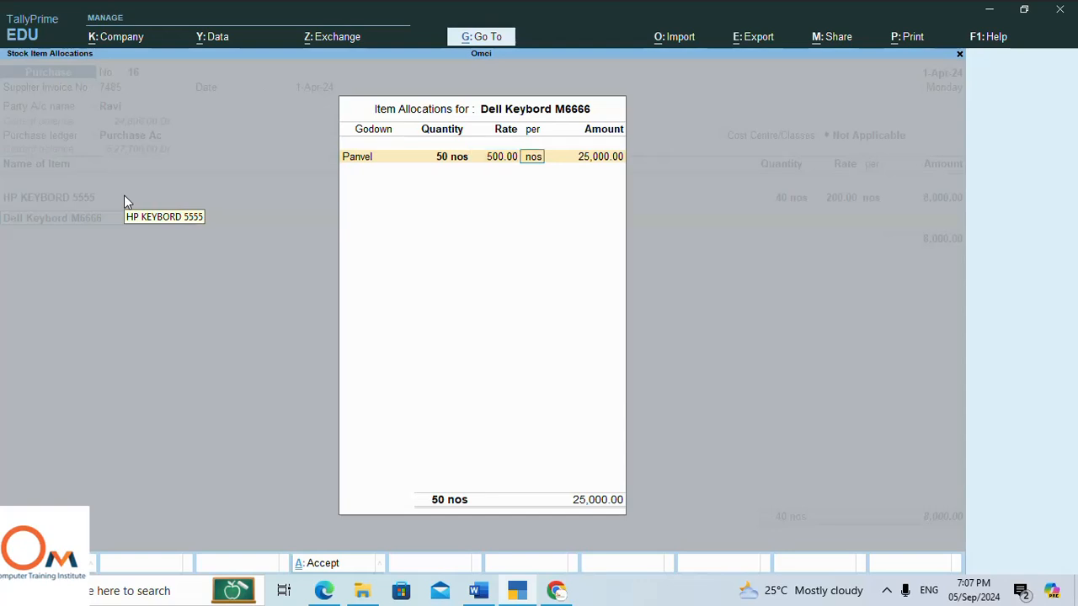
pyautogui.press('Return')
pyautogui.press('Return')
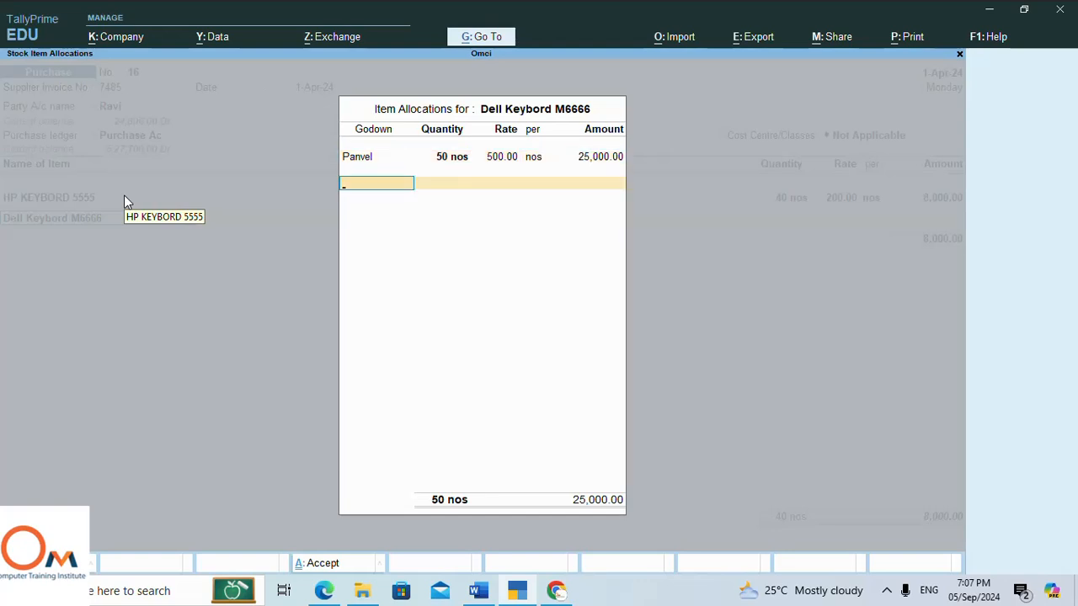
pyautogui.press('Return')
pyautogui.press('Return')
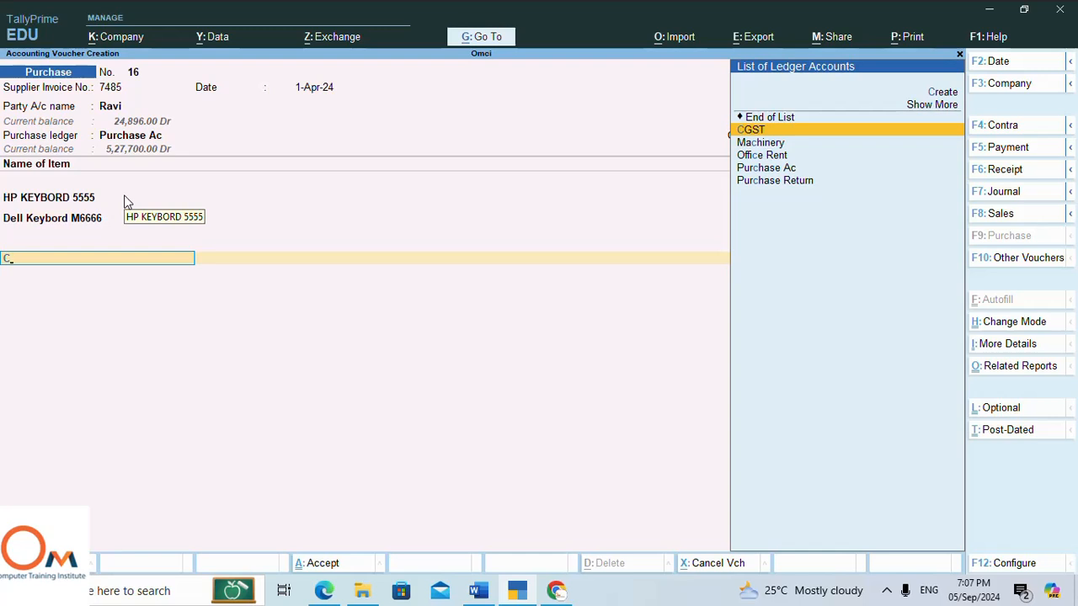
# Add the CGST ledger at 6 % below the stock items.
pyautogui.press('Return')
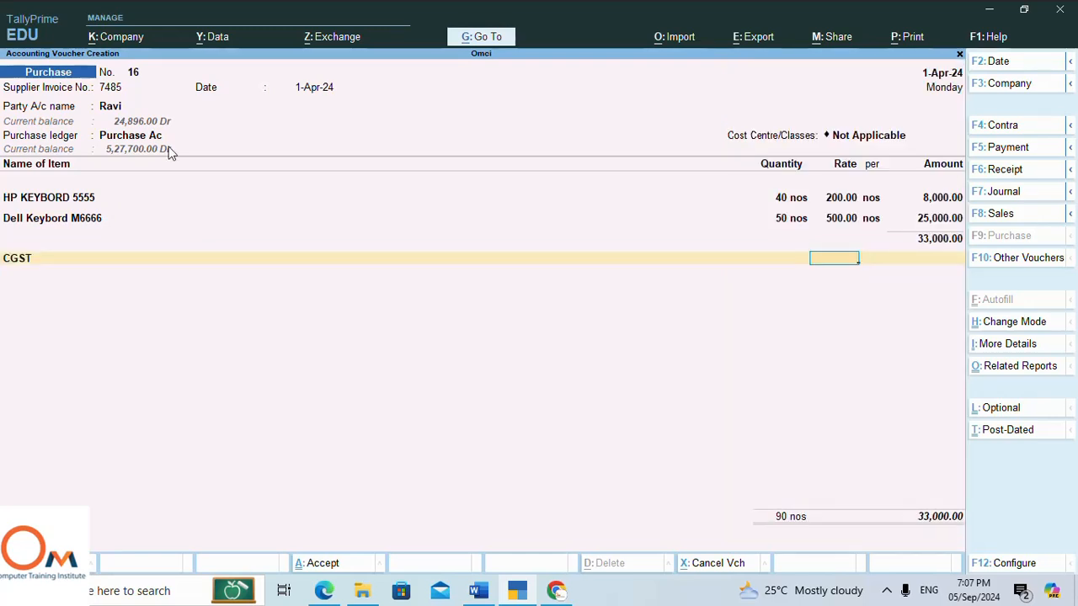
pyautogui.write('6')
pyautogui.press('Return')
pyautogui.press('Return')
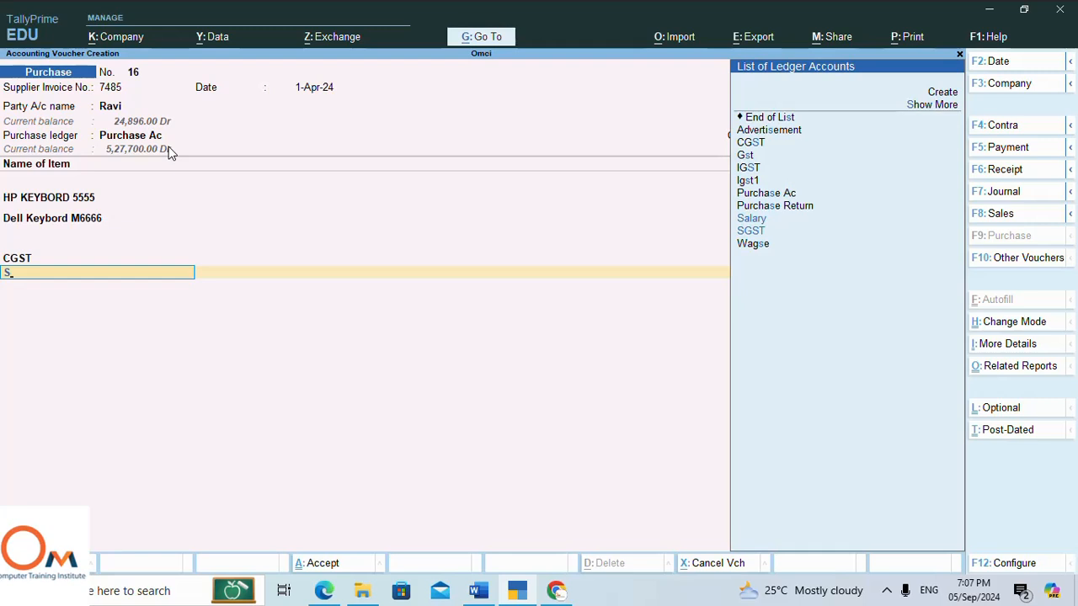
# Add the SGST ledger at 6 % below CGST, end the ledger list and proceed to the bill-wise details.
pyautogui.write('S')
pyautogui.press('Up')
pyautogui.press('Up')
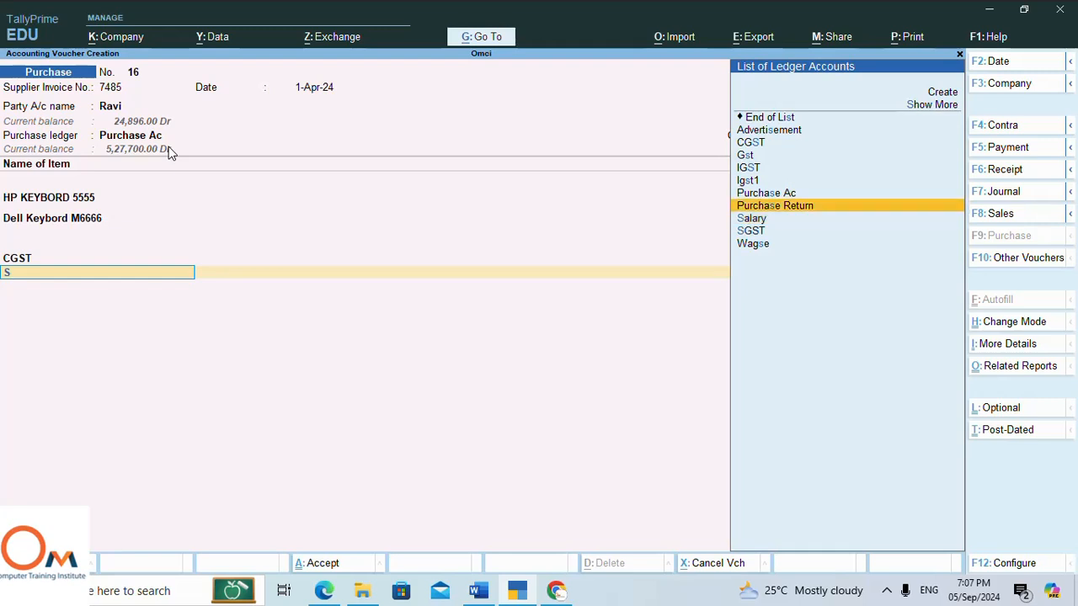
pyautogui.press('Down')
pyautogui.press('Down')
pyautogui.press('Down')
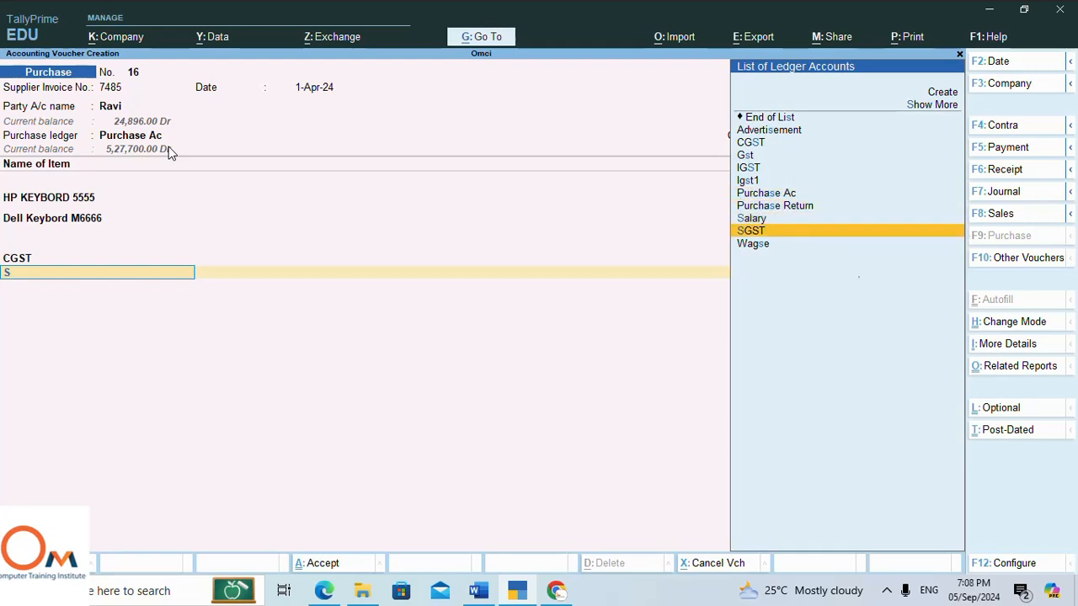
pyautogui.press('Return')
pyautogui.write('6')
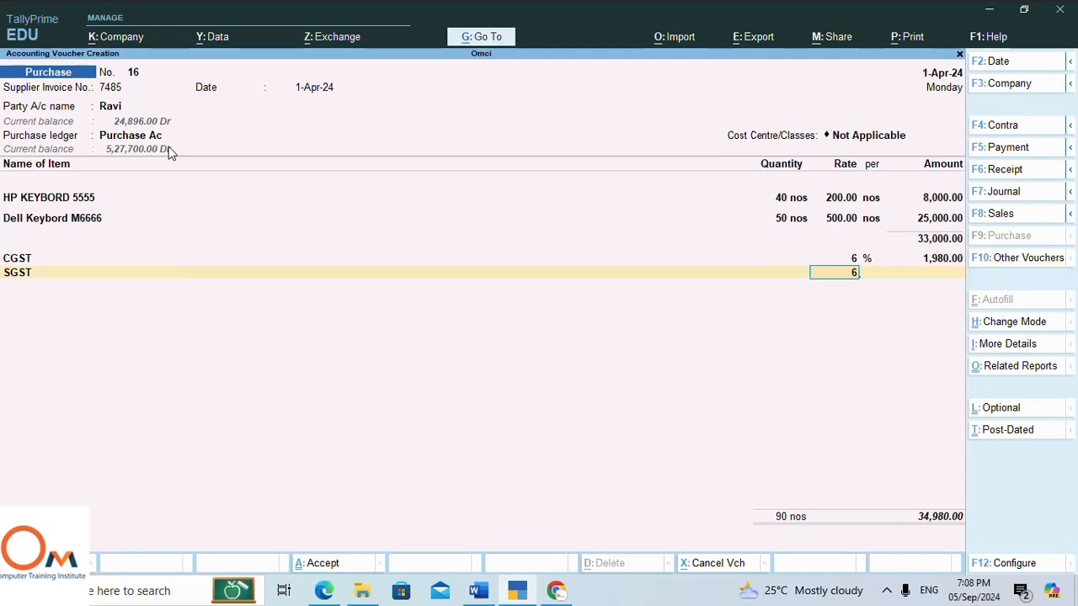
pyautogui.press('Return')
pyautogui.press('Return')
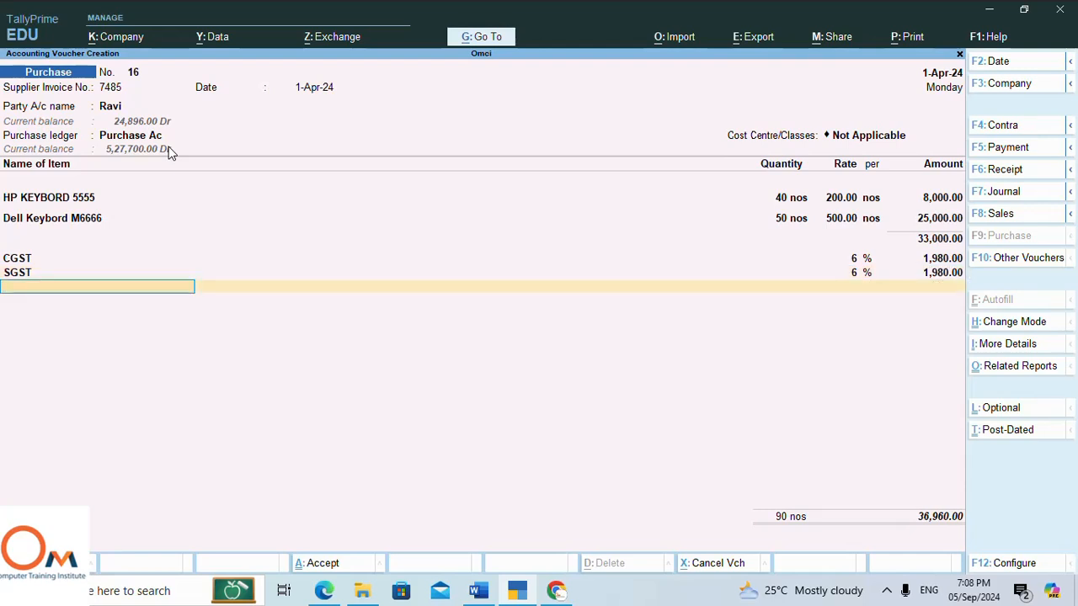
pyautogui.press('Return')
pyautogui.press('Return')
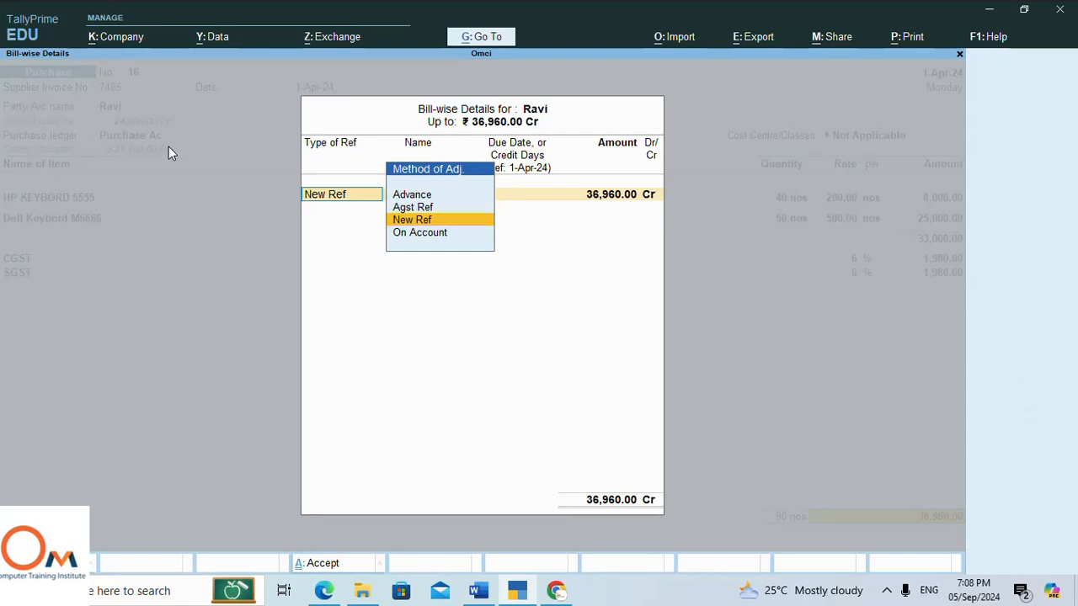
# Record the bill-wise entry as New Ref 7485 with 20 credit days and save the purchase voucher.
pyautogui.press('Return')
pyautogui.press('Return')
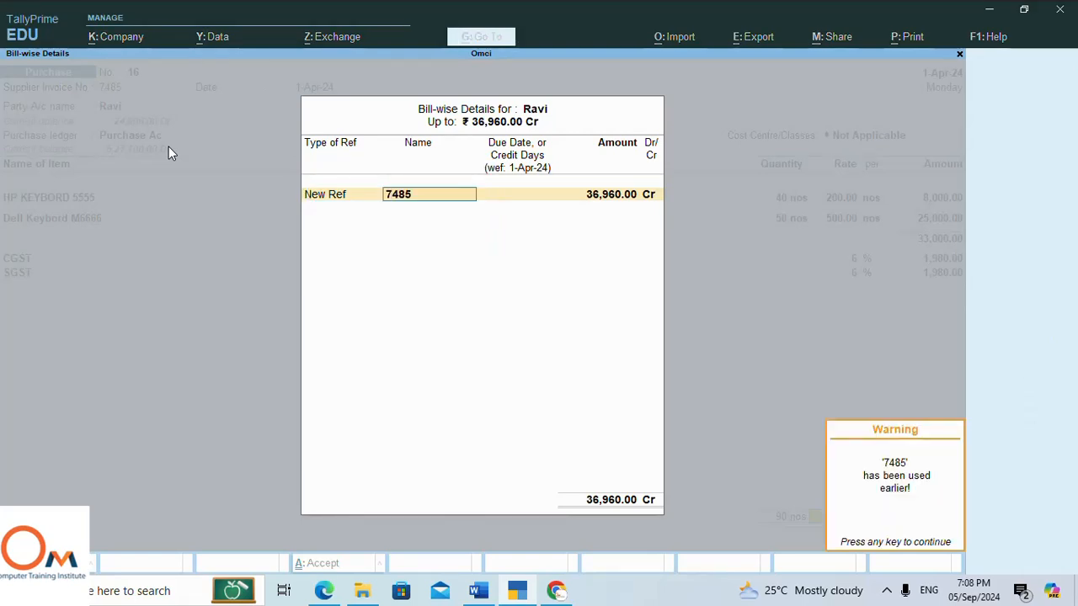
pyautogui.press('Return')
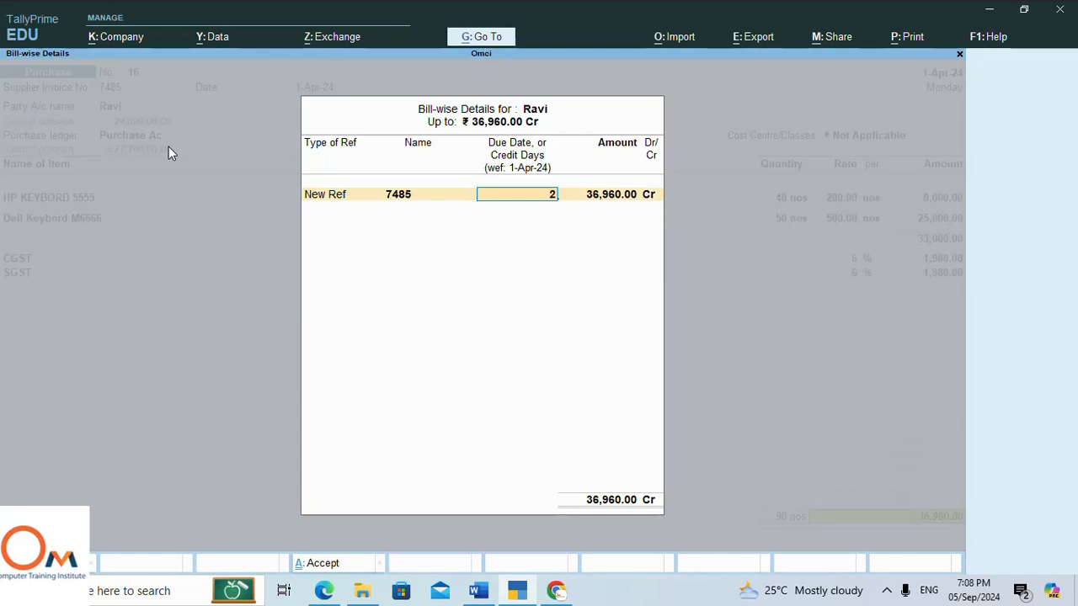
pyautogui.write('20')
pyautogui.press('Return')
pyautogui.press('Return')
pyautogui.press('Return')
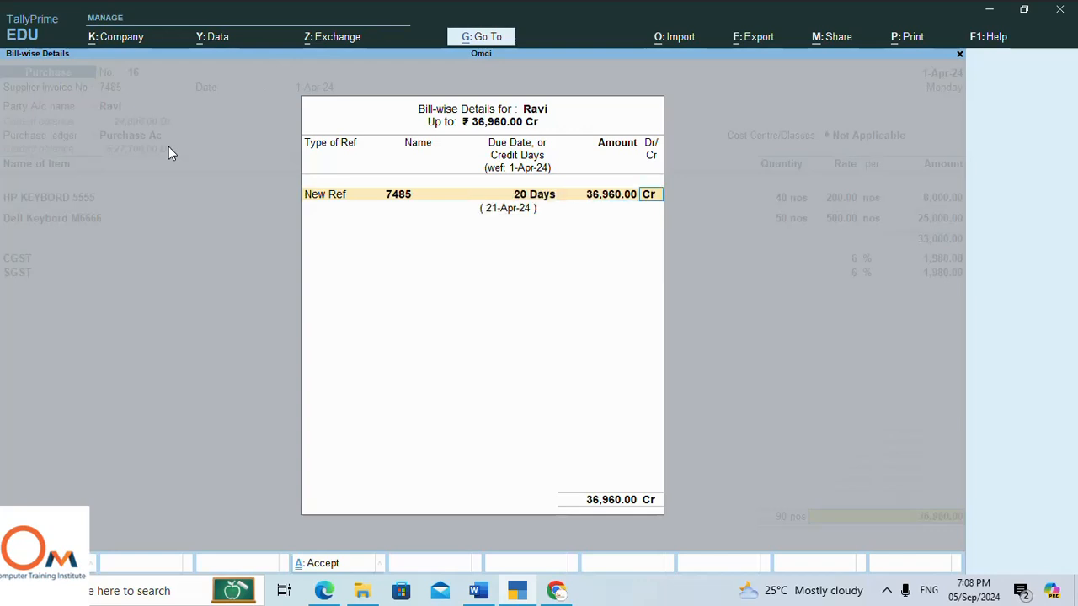
pyautogui.press('Return')
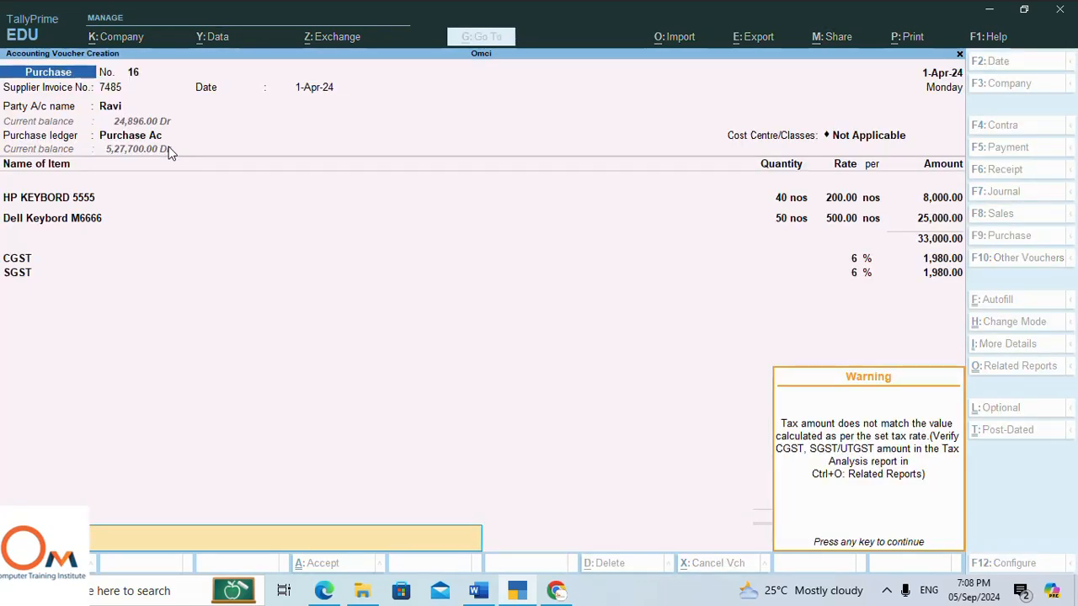
pyautogui.press('Return')
pyautogui.press('Return')
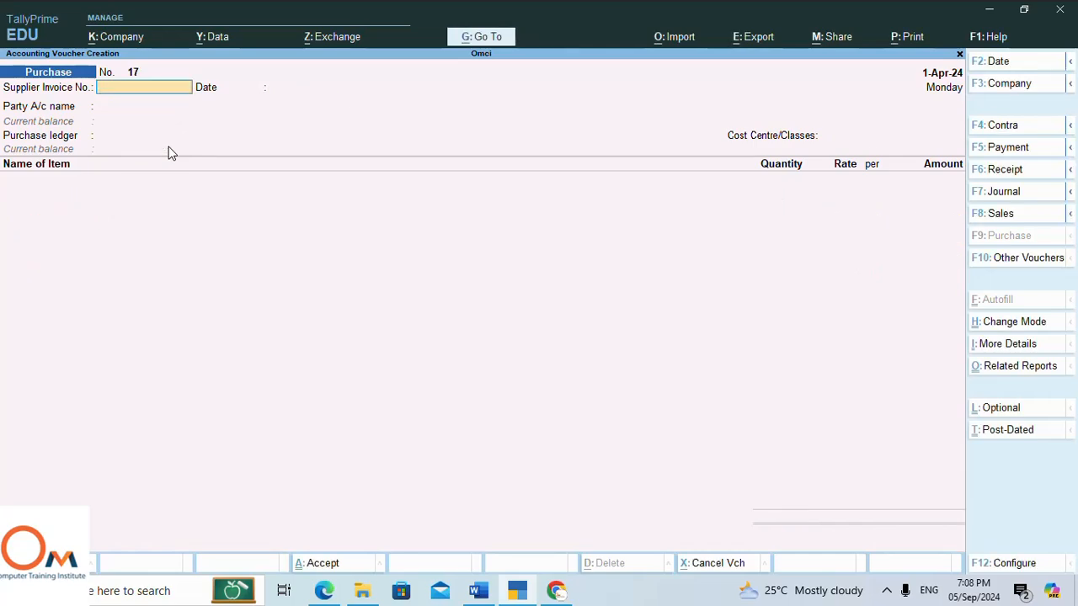
# Check the fourth exercise purchase in the Word notes, and enter supplier invoice number 1426 in TallyPrime with date 1-Apr-24.
pyautogui.click(478, 590)
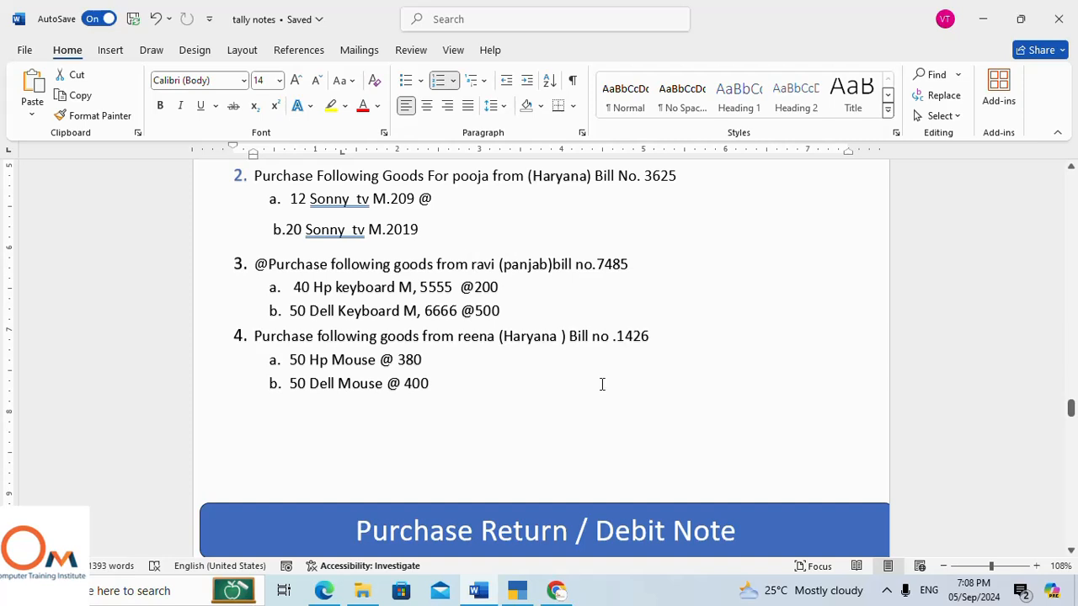
pyautogui.click(511, 594)
pyautogui.write('1')
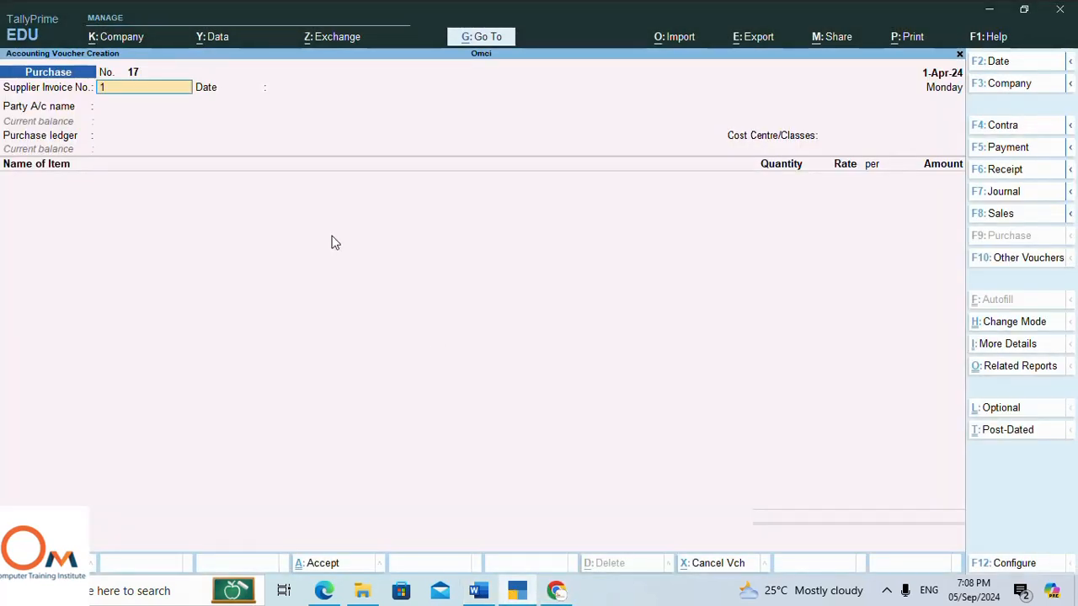
pyautogui.write('426')
pyautogui.press('Return')
pyautogui.press('Return')
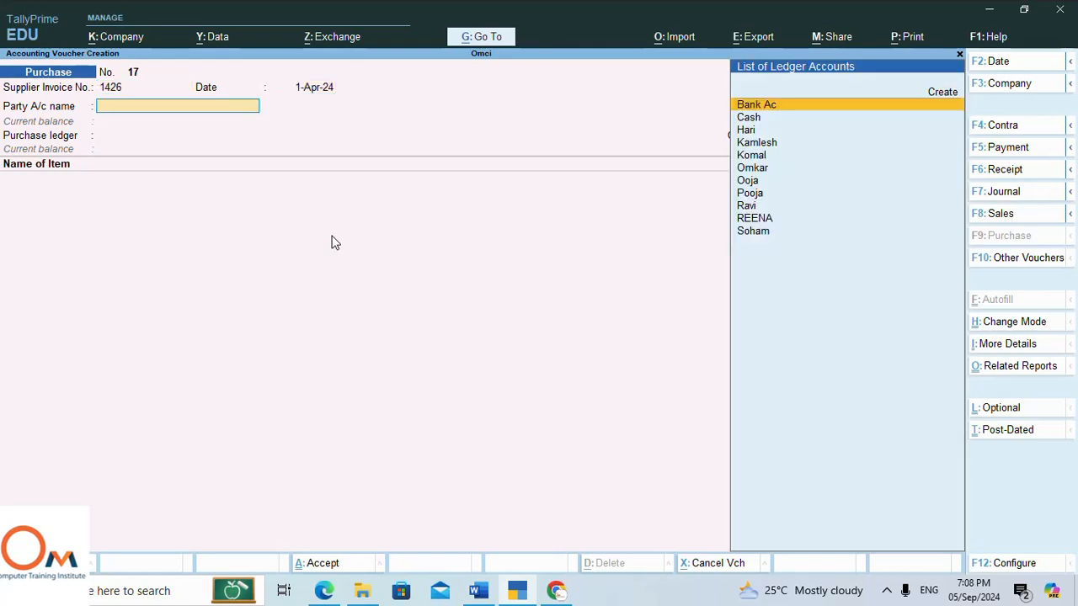
# Select the supplier of exercise purchase 4 as the party account.
pyautogui.press('Down')
pyautogui.press('Down')
pyautogui.press('Down')
pyautogui.press('Down')
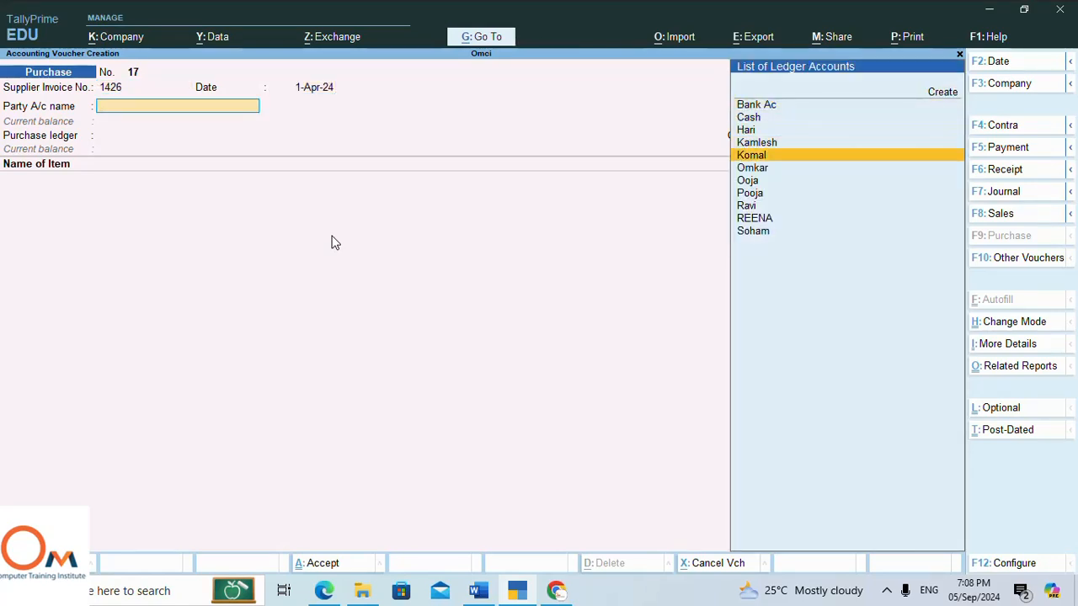
pyautogui.press('Down')
pyautogui.press('Down')
pyautogui.press('Down')
pyautogui.press('Down')
pyautogui.press('Down')
pyautogui.press('Return')
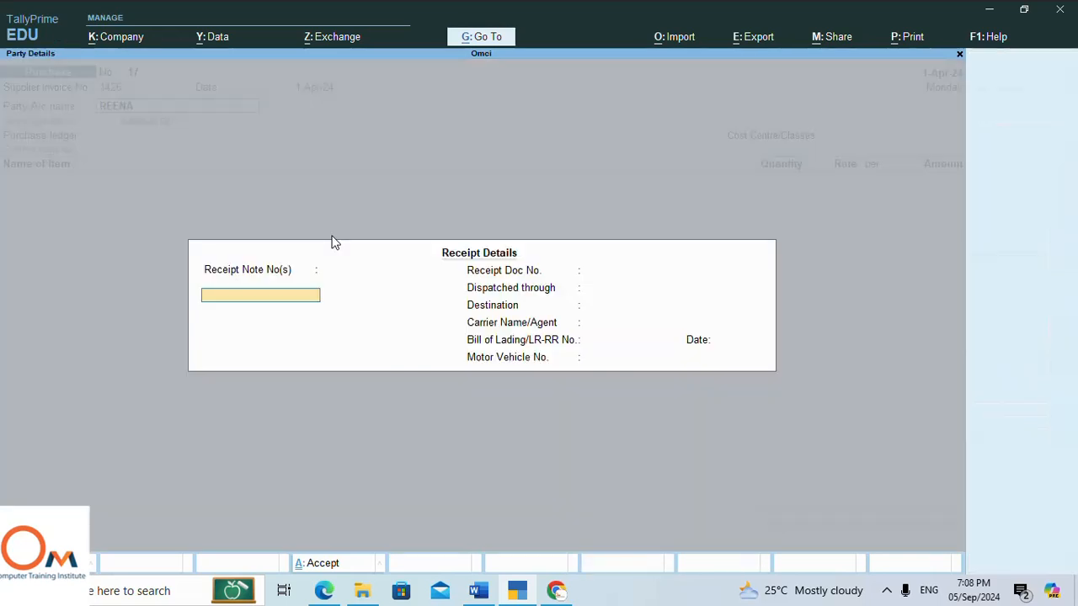
# Leave all receipt details blank and proceed to the party details.
pyautogui.press('Return')
pyautogui.press('Return')
pyautogui.press('Return')
pyautogui.press('Return')
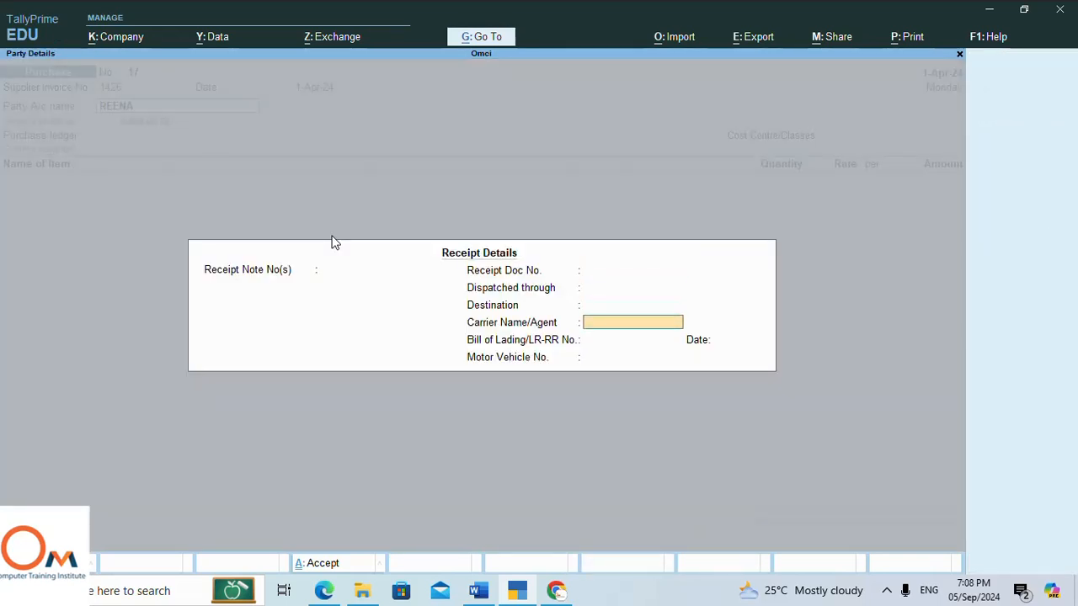
pyautogui.press('Return')
pyautogui.press('Return')
pyautogui.press('Return')
pyautogui.press('Return')
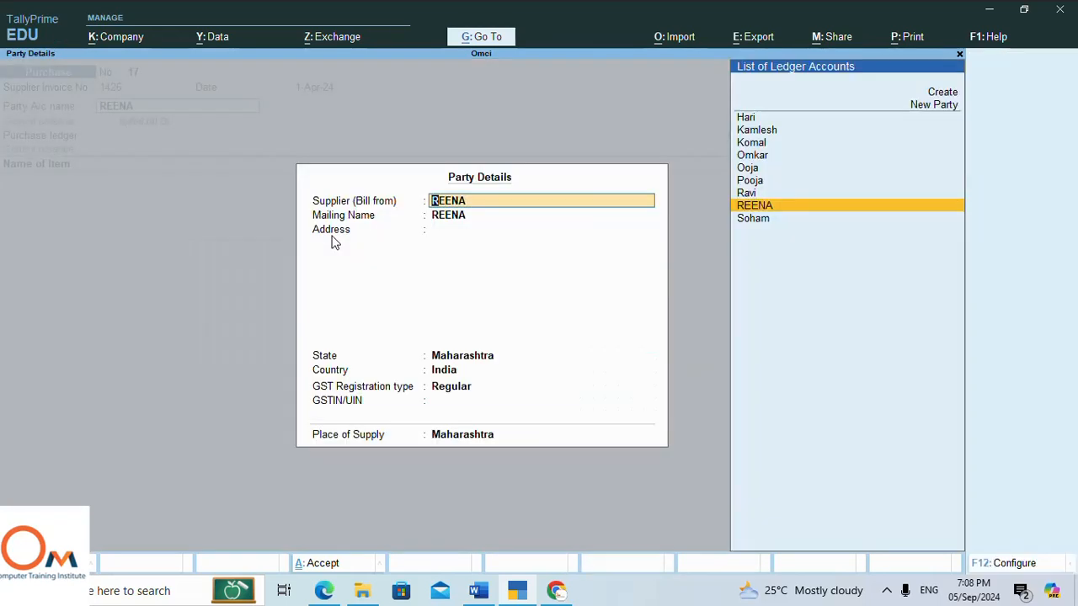
# Set the supplier's state and place of supply to Haryana, keeping the Regular GST registration type and a blank GSTIN.
pyautogui.press('Return')
pyautogui.press('Return')
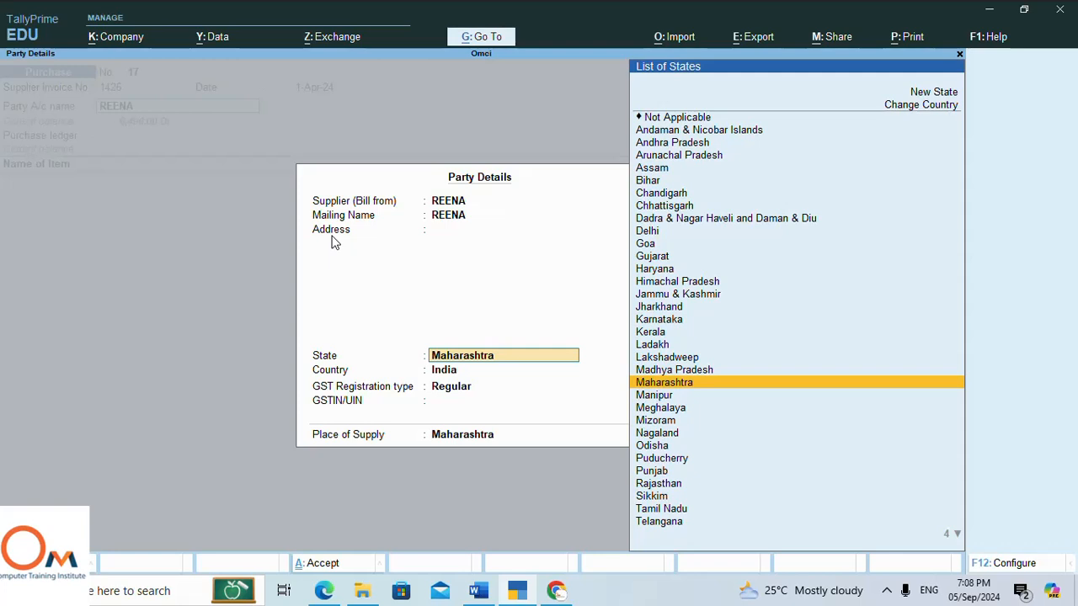
pyautogui.write('H')
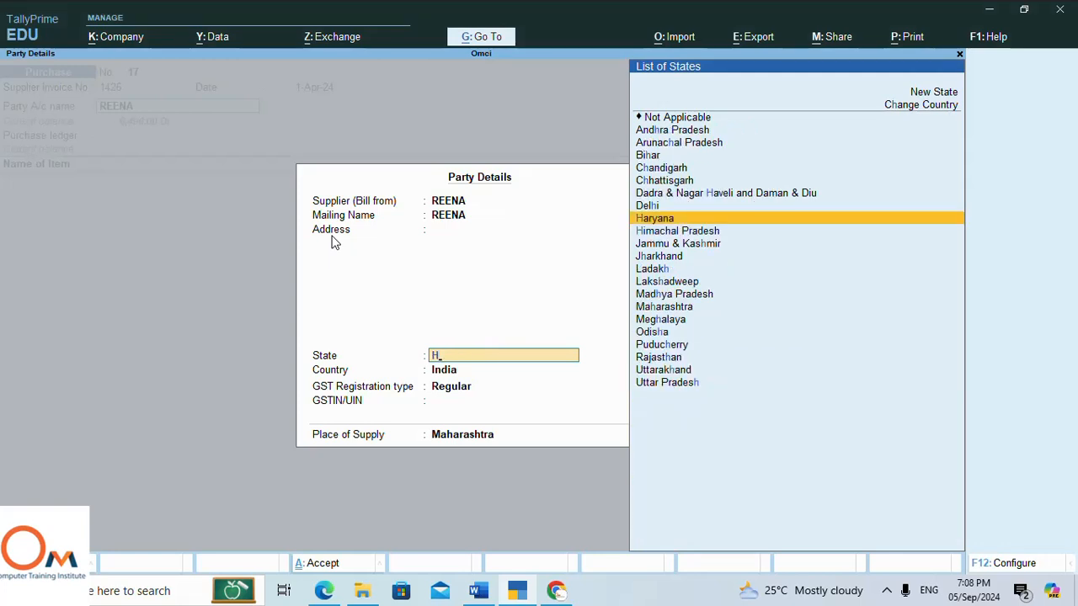
pyautogui.press('Return')
pyautogui.press('Return')
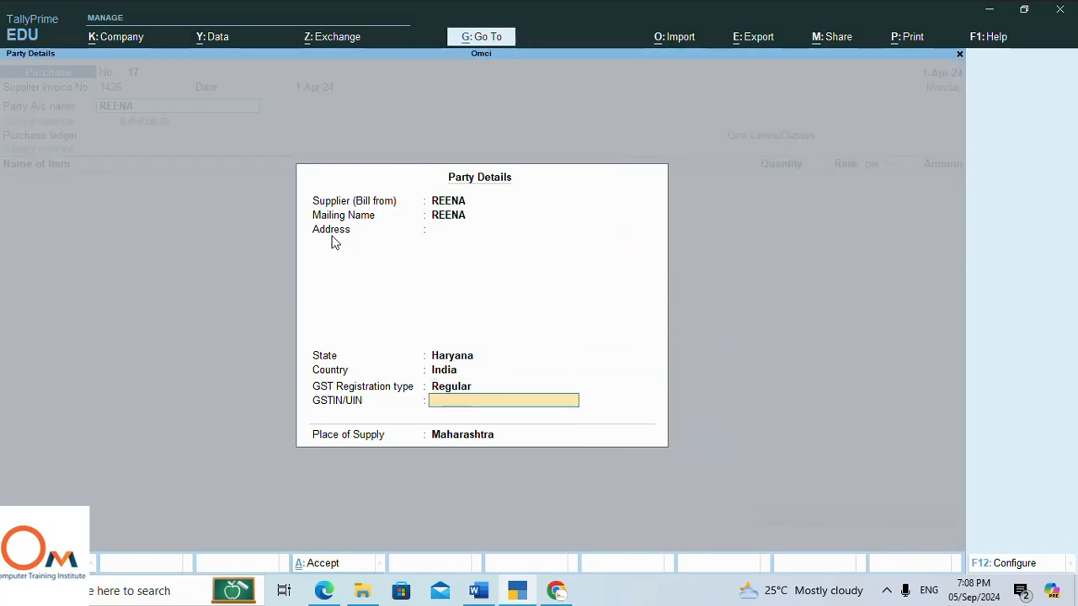
pyautogui.press('Return')
pyautogui.write('H')
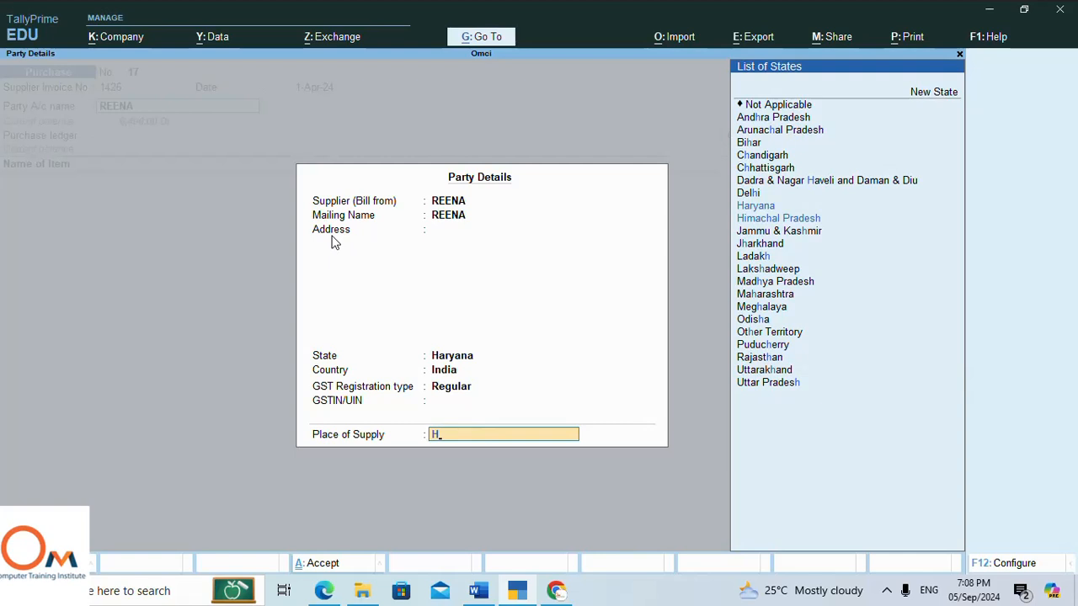
pyautogui.press('Return')
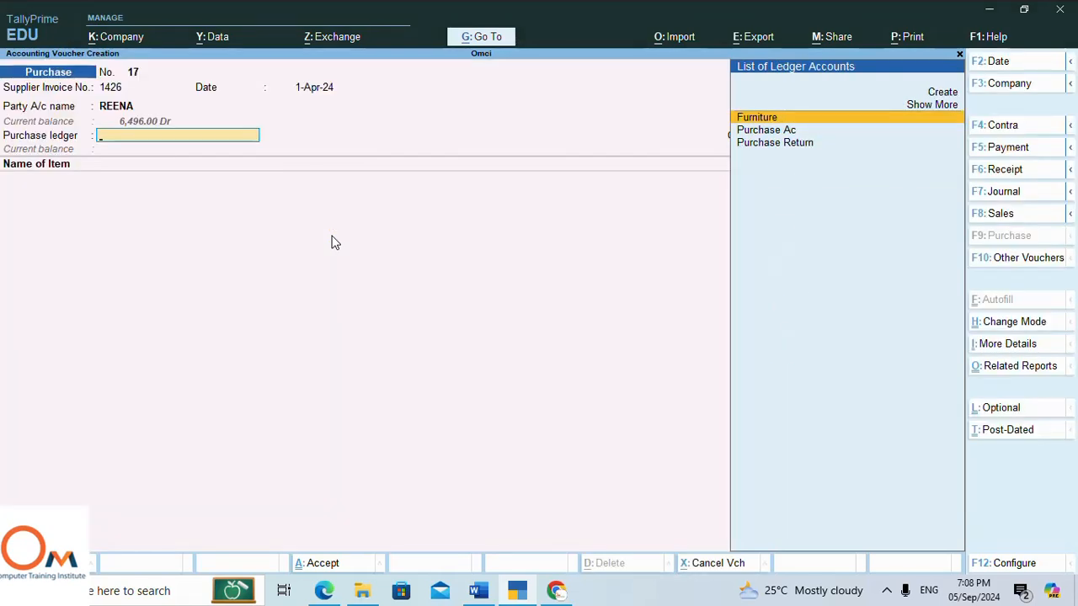
# Choose Purchase Ac as the purchase ledger and keep the cost centre class as Not Applicable.
pyautogui.press('Down')
pyautogui.press('Return')
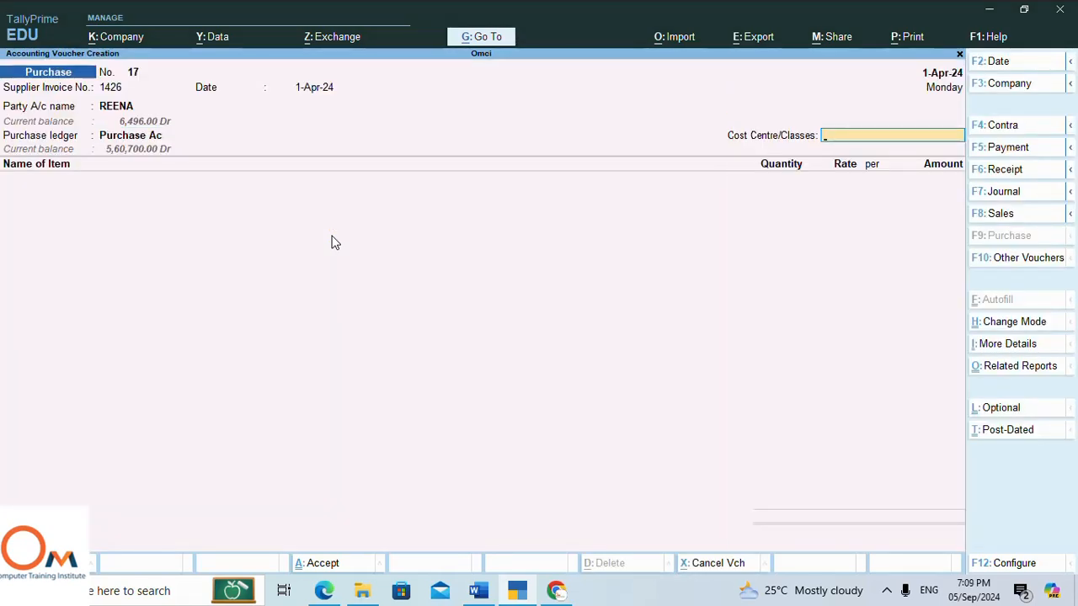
pyautogui.press('Return')
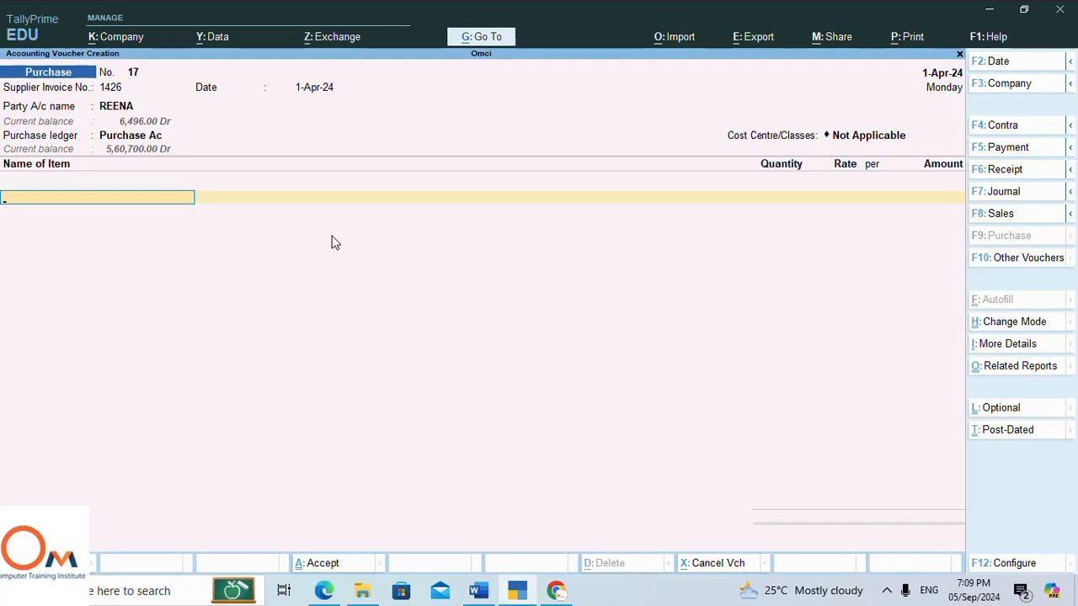
# Add HP KEYBORD 5555 as the first item with 40 nos at 200 in the Panjab godown.
pyautogui.write('H')
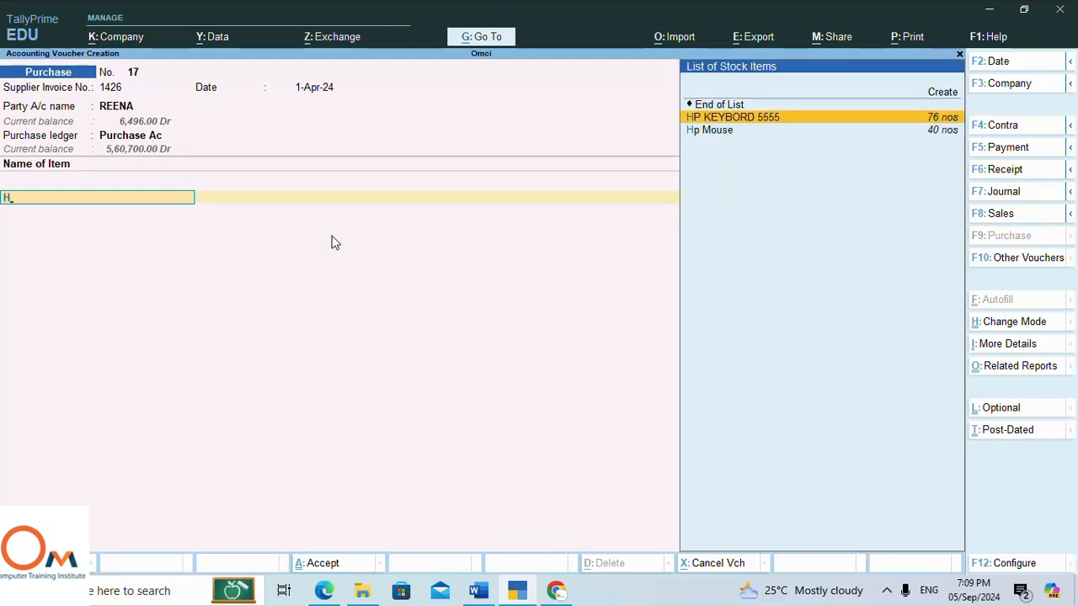
pyautogui.press('Return')
pyautogui.press('Return')
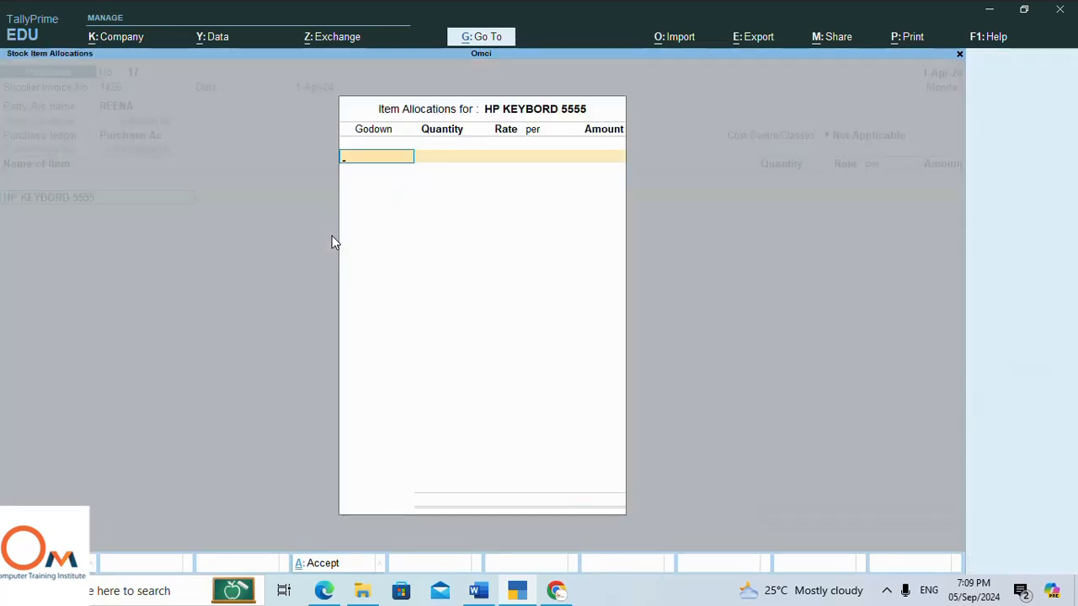
pyautogui.write('P')
pyautogui.press('Return')
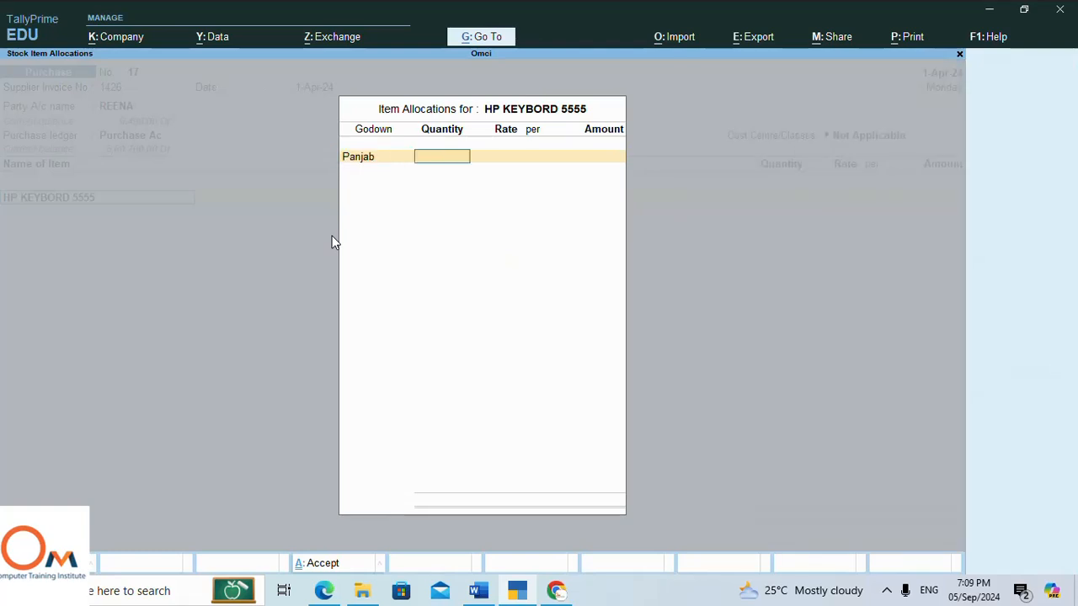
pyautogui.write('4')
pyautogui.press('Return')
pyautogui.press('Return')
pyautogui.press('Return')
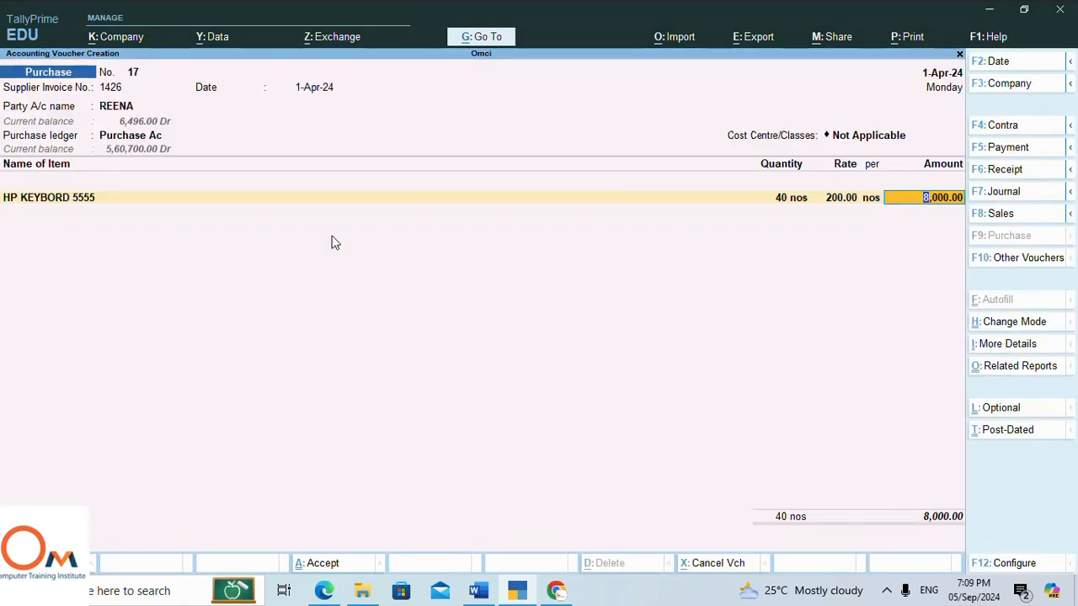
pyautogui.press('Return')
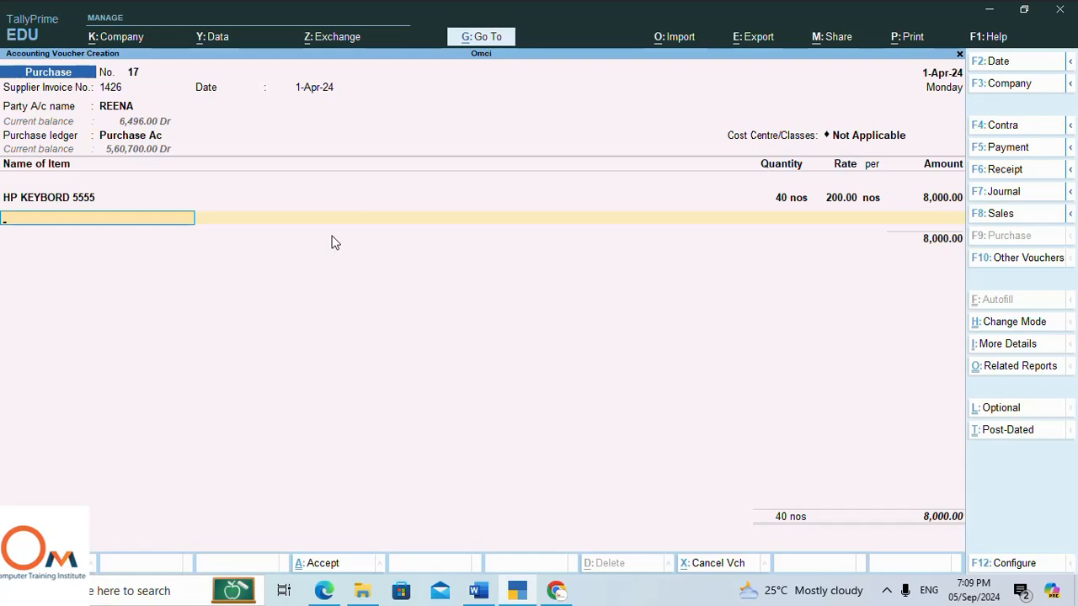
# Add Dell Mouse as the second item with 50 nos at 400 in the Panvel godown, and end the item list.
pyautogui.write('D')
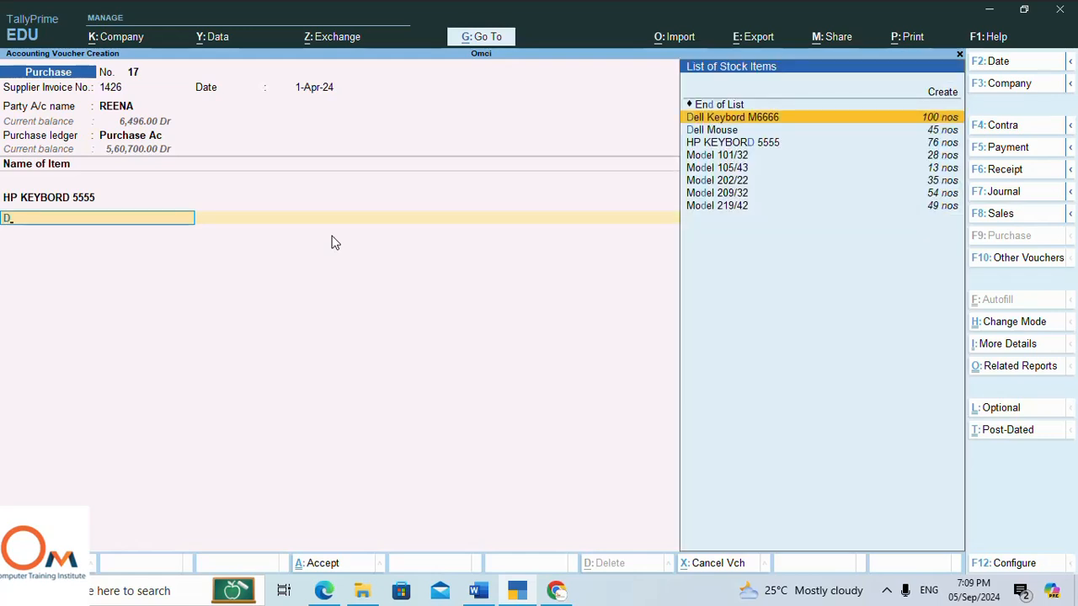
pyautogui.press('Down')
pyautogui.press('Return')
pyautogui.press('Return')
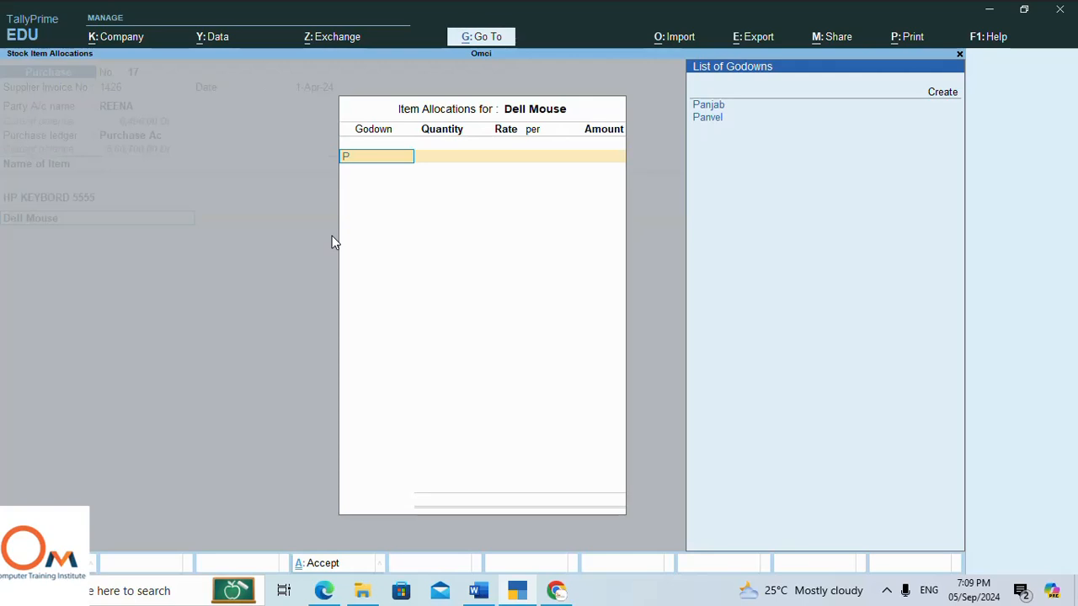
pyautogui.press('Down')
pyautogui.press('Return')
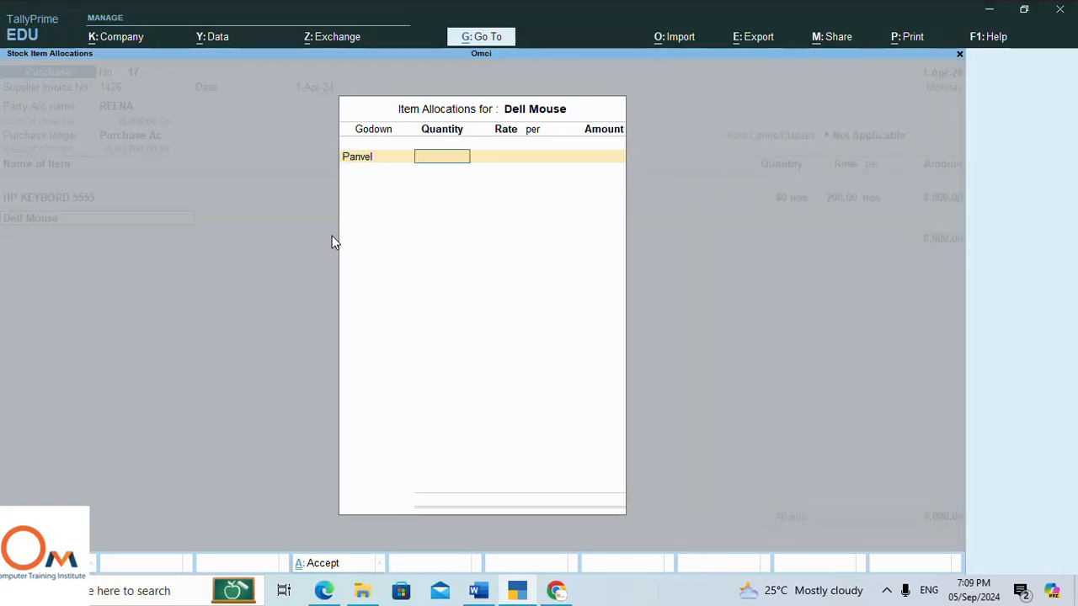
pyautogui.write('50')
pyautogui.press('Return')
pyautogui.press('Return')
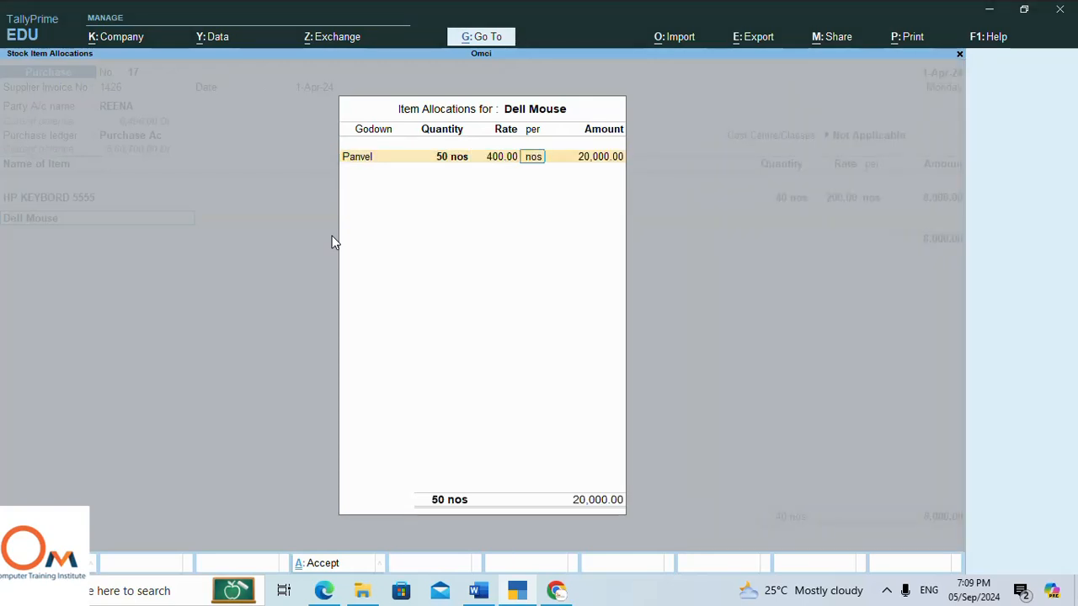
pyautogui.press('Return')
pyautogui.press('Return')
pyautogui.press('Return')
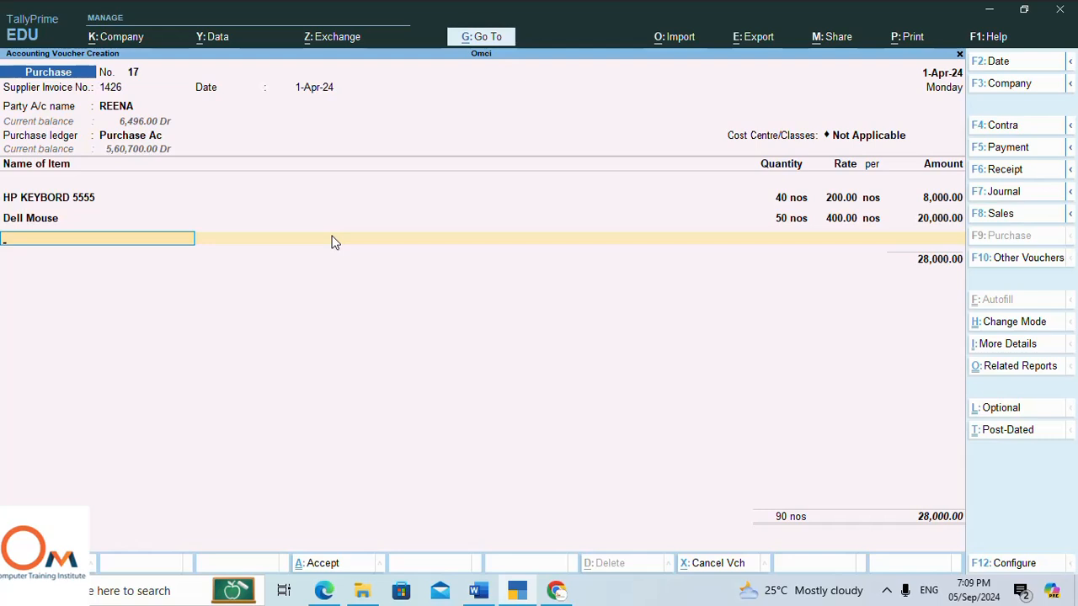
pyautogui.press('Return')
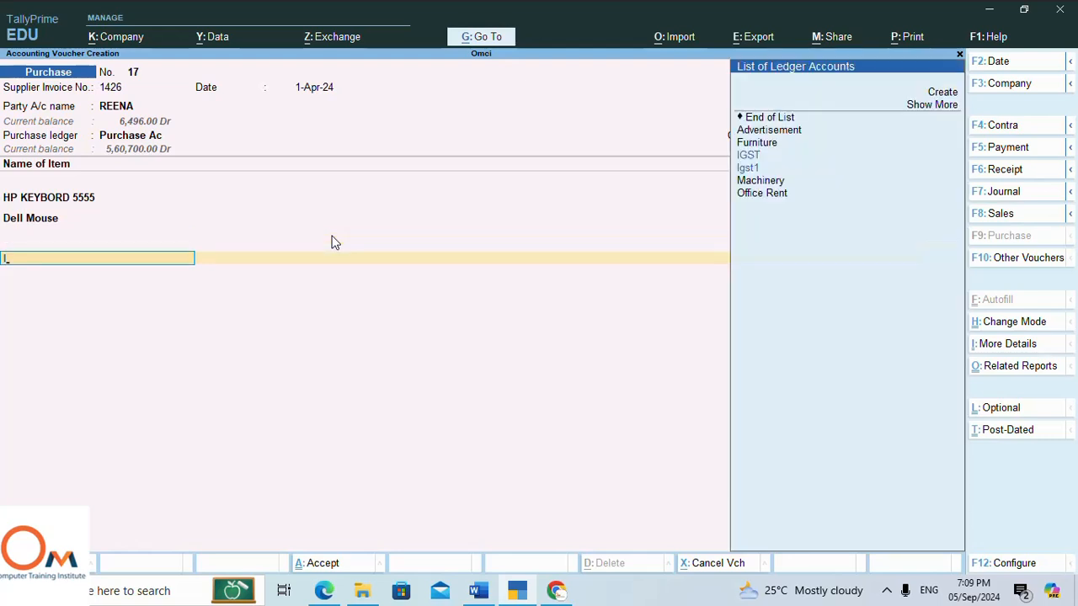
# Add the IGST ledger at 12 % below the stock items, end the ledger list and proceed to the bill-wise details.
pyautogui.write('i')
pyautogui.press('Return')
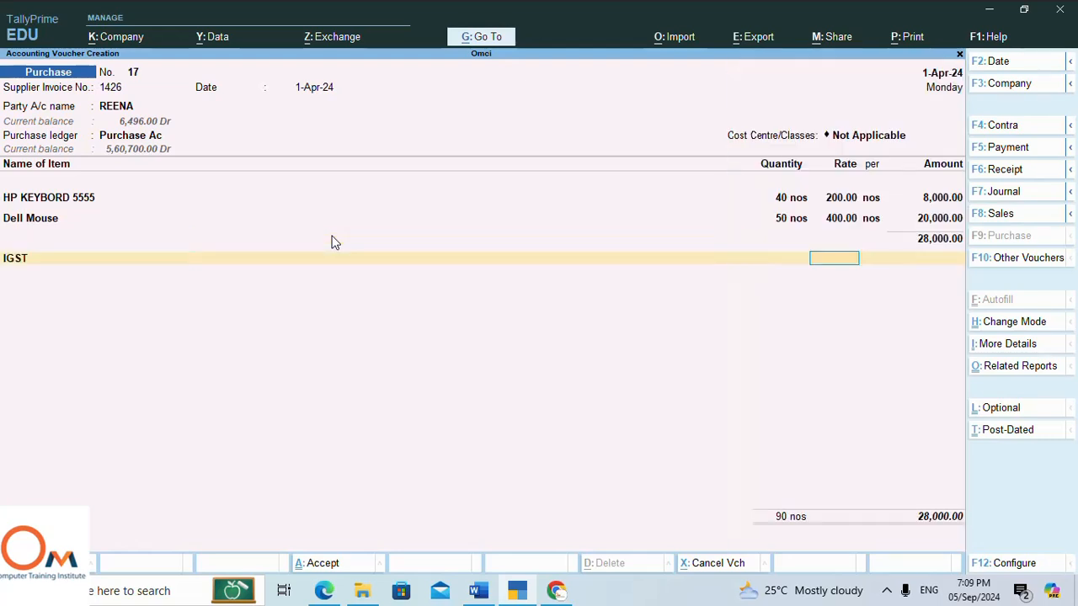
pyautogui.write('12')
pyautogui.press('Return')
pyautogui.press('Return')
pyautogui.press('Return')
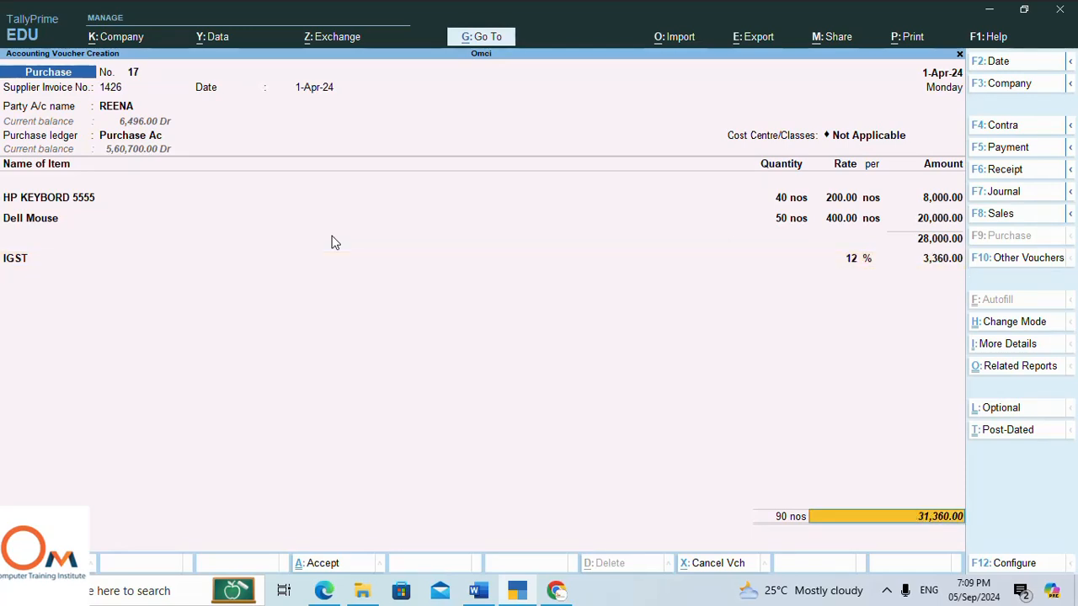
pyautogui.press('Return')
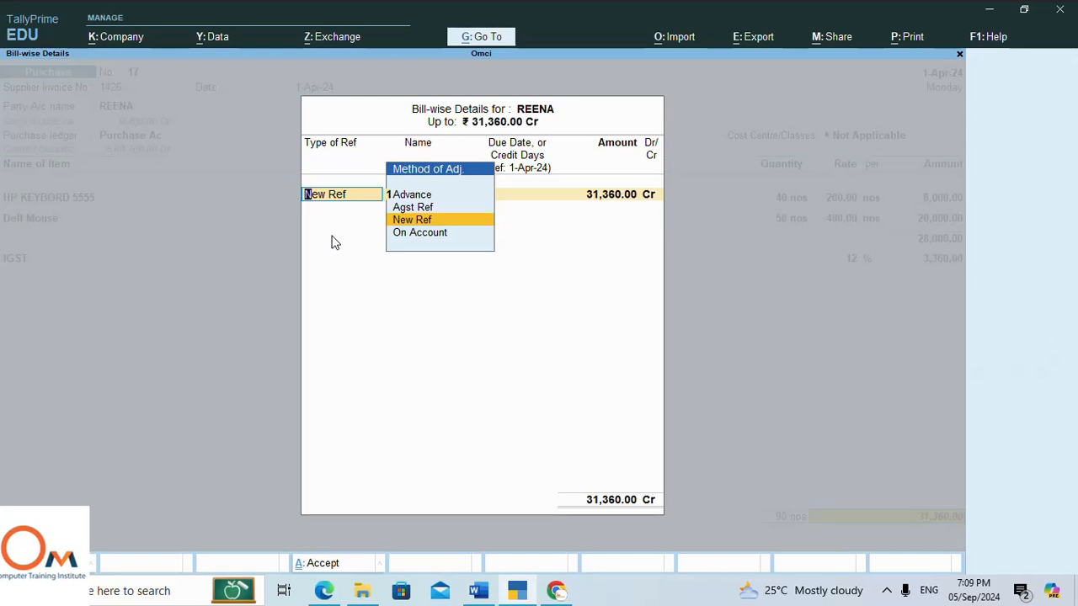
# Enter the bill-wise details as New Ref 1426 with 30 credit days for the full amount, and accept the purchase voucher.
pyautogui.press('Return')
pyautogui.press('Return')
pyautogui.press('Return')
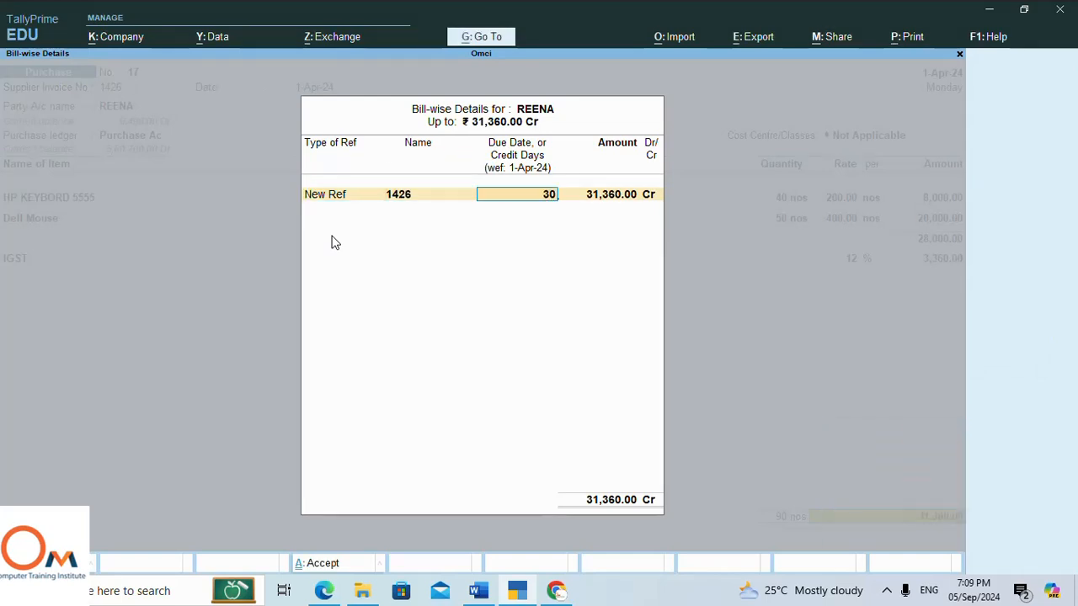
pyautogui.press('Return')
pyautogui.press('Return')
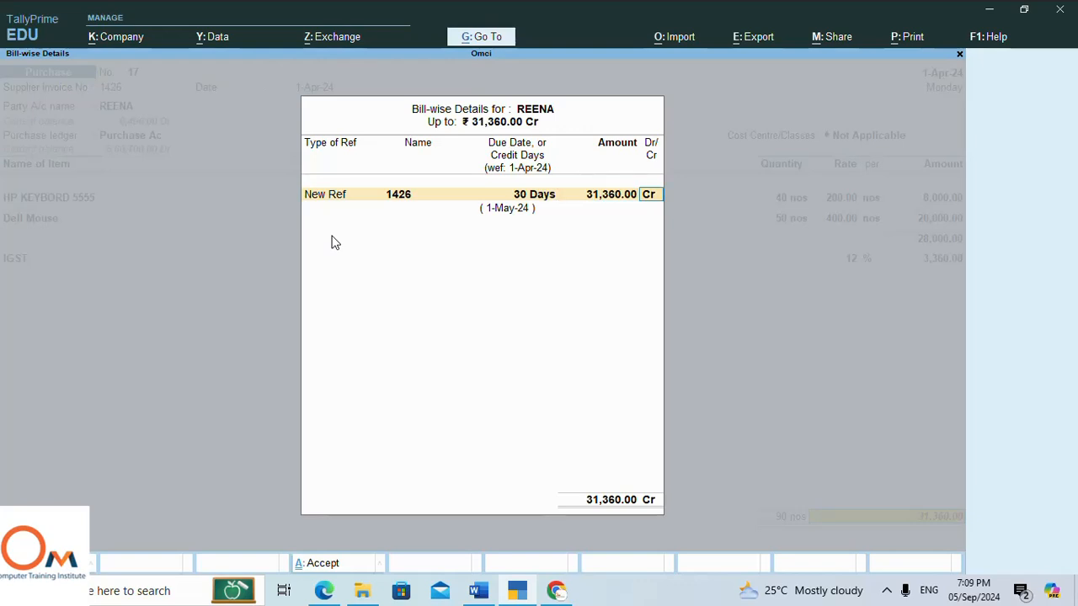
pyautogui.press('Return')
pyautogui.press('Return')
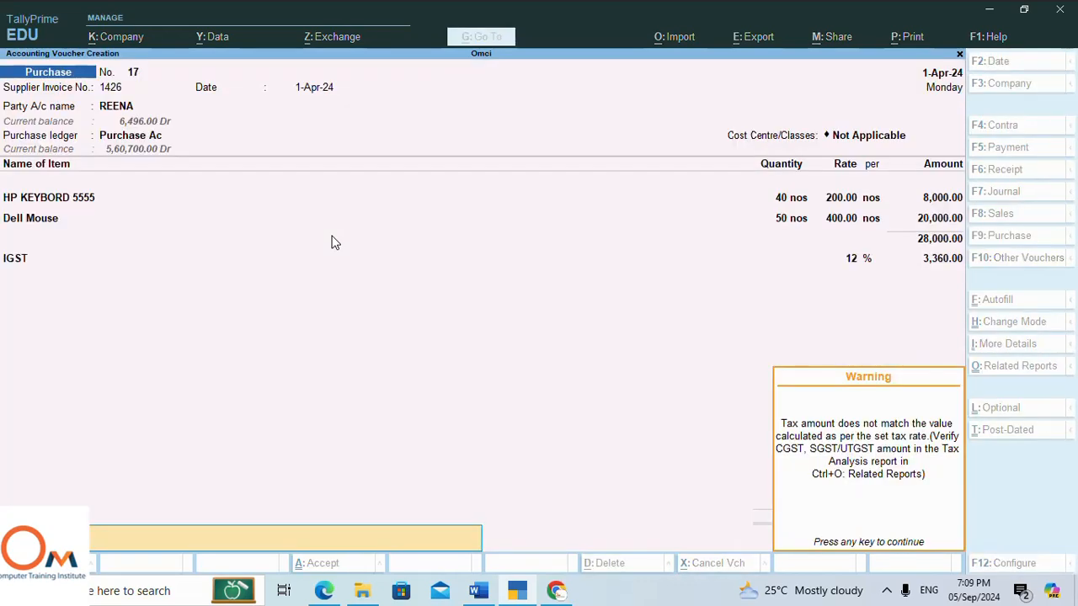
pyautogui.press('Return')
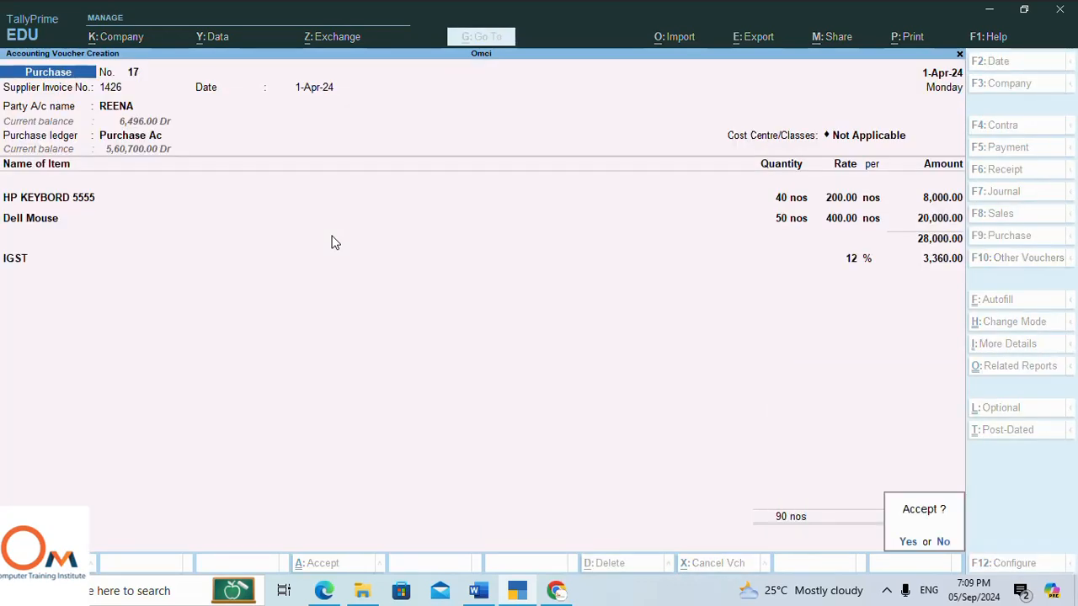
pyautogui.press('Return')
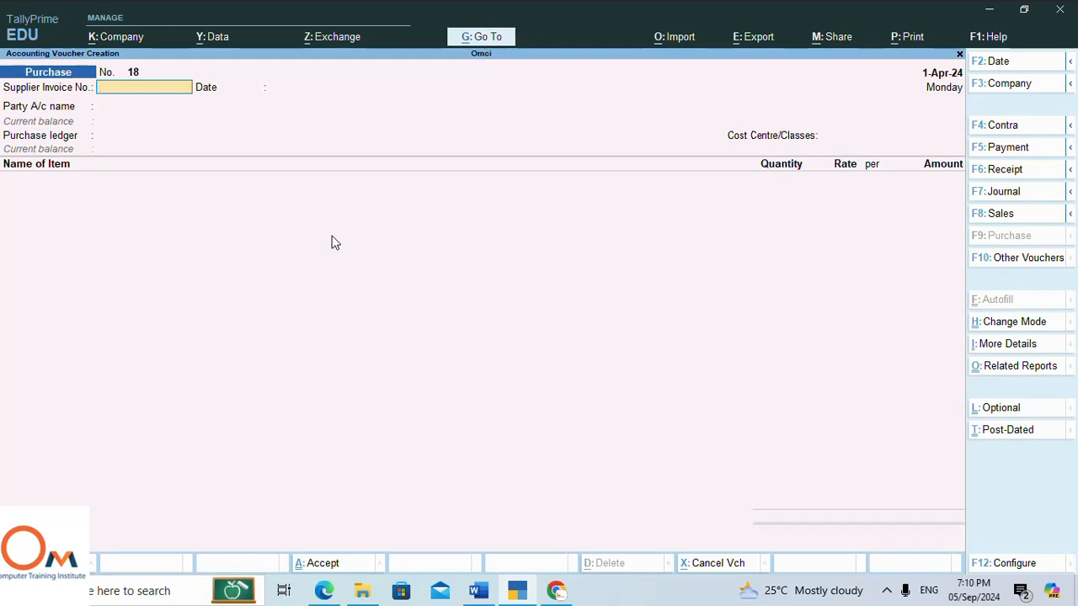
# Reopen the previous purchase voucher to review its items and IGST line, and leave it without saving changes.
pyautogui.press('pageup')
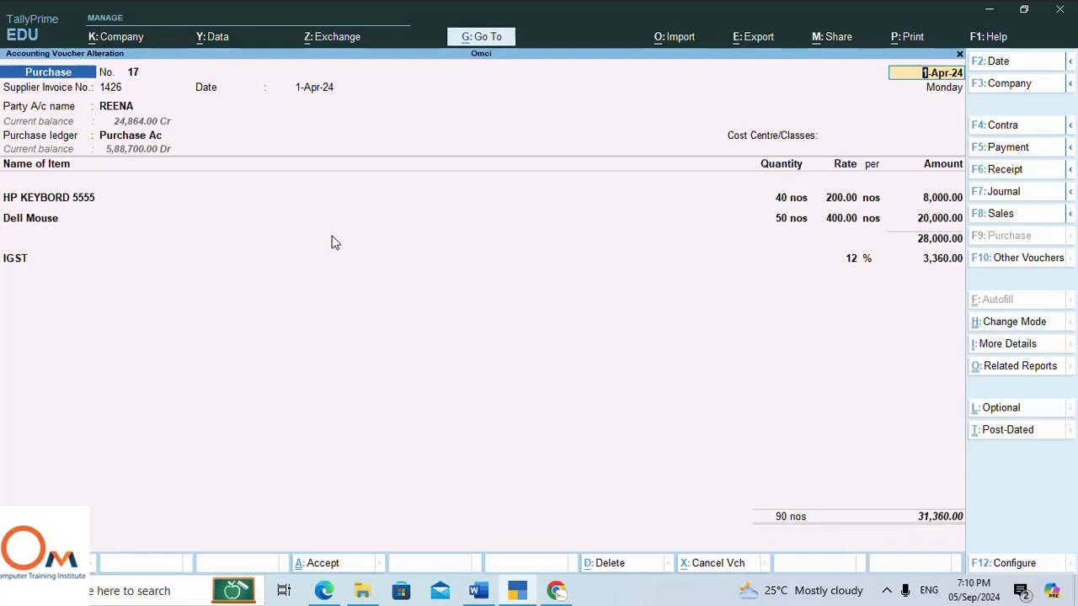
pyautogui.press('BackSpace')
pyautogui.press('Escape')
pyautogui.press('y')
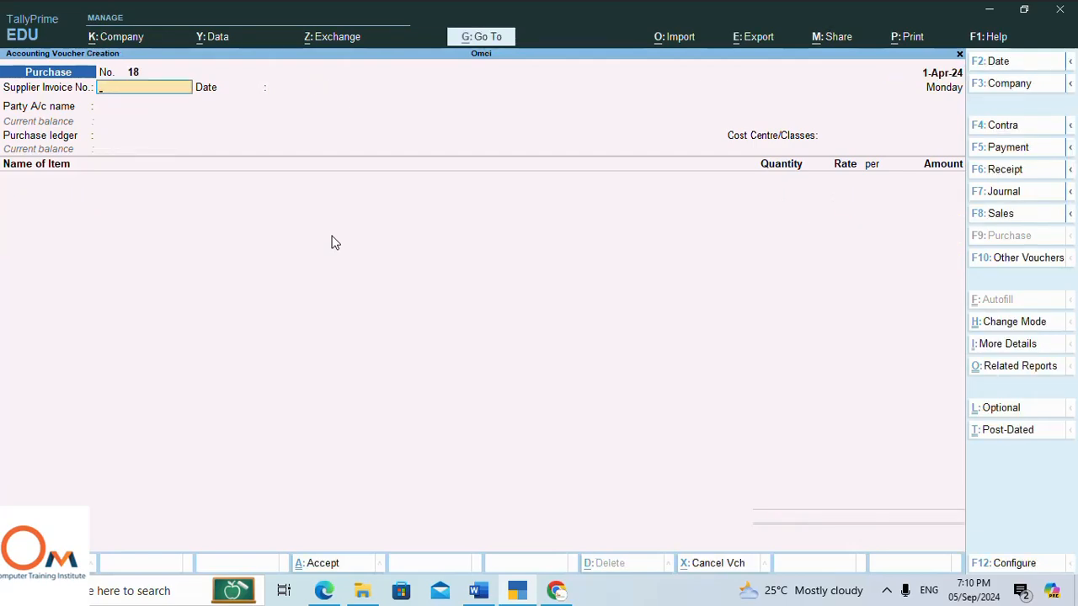
# Leave voucher entry and examine the debit note, sales and purchase entries in the Day Book for 1-Apr-24.
pyautogui.press('Escape')
pyautogui.press('Down')
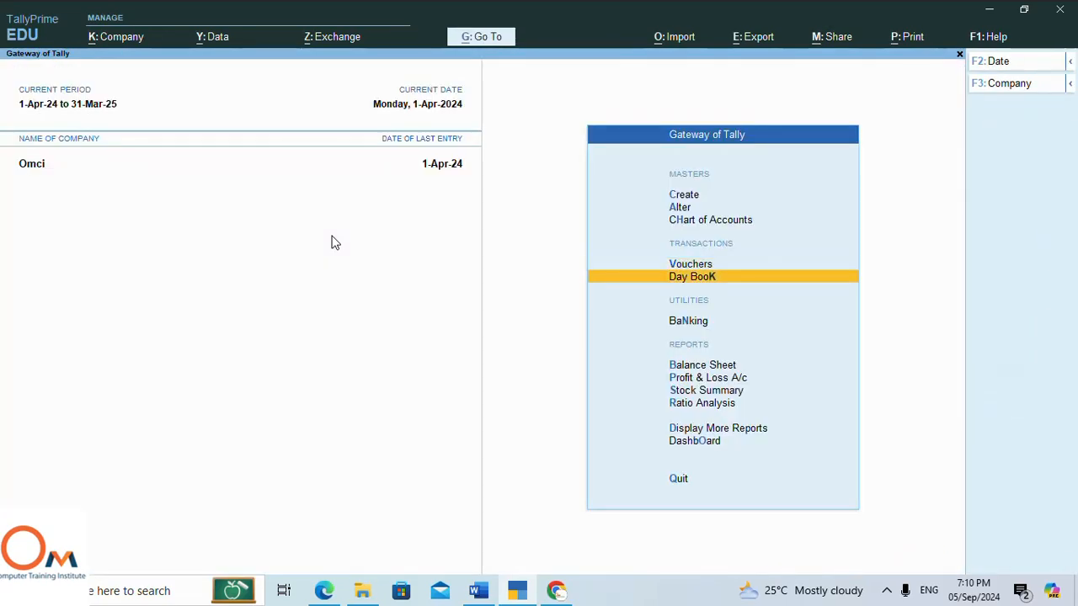
pyautogui.press('Return')
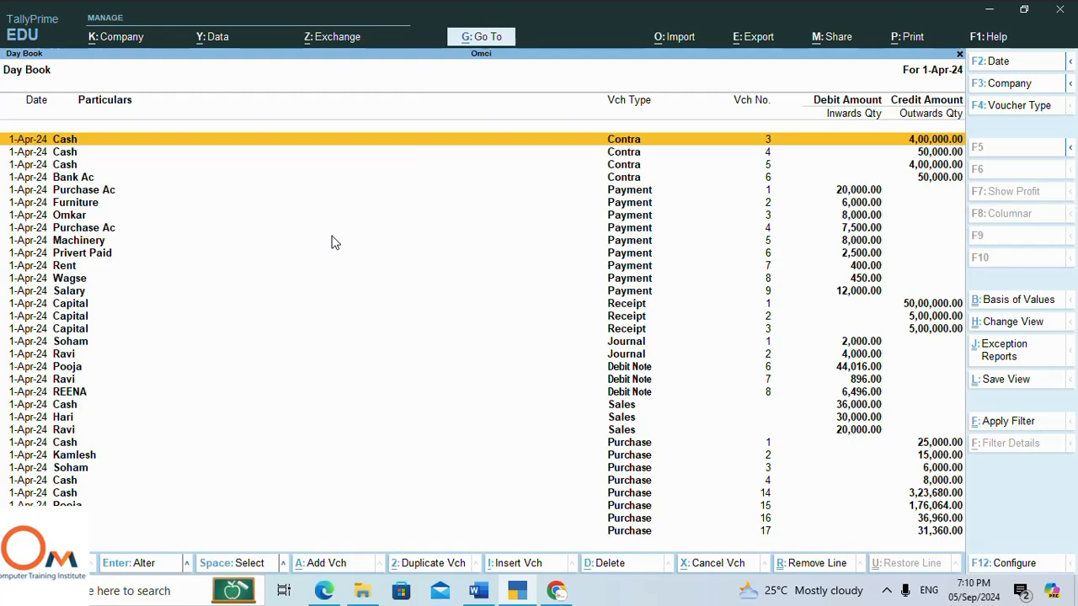
pyautogui.scroll(-4, 859, 570)
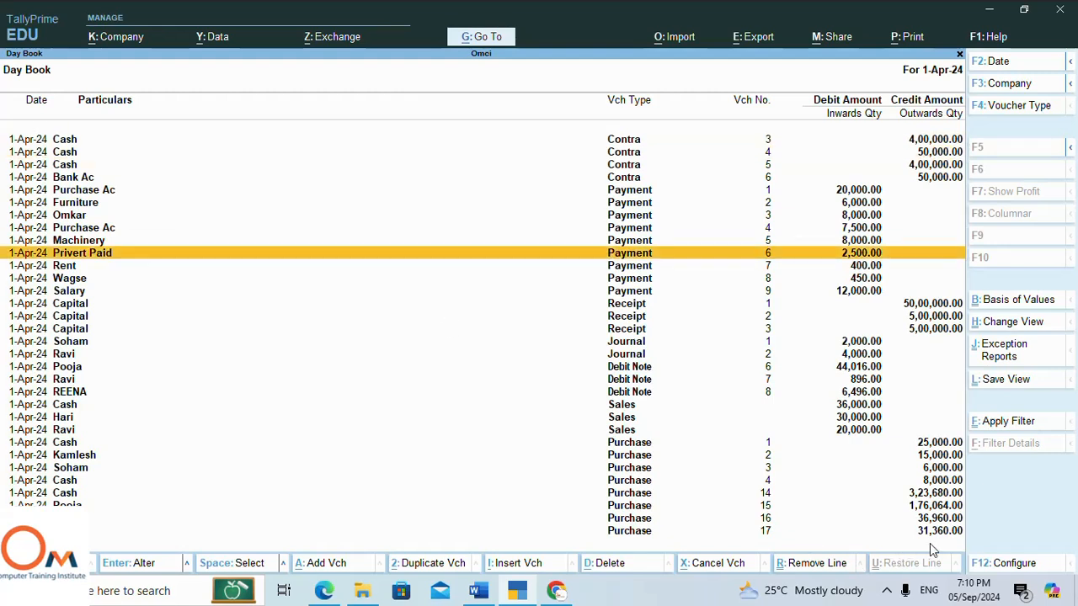
pyautogui.scroll(-1, 638, 431)
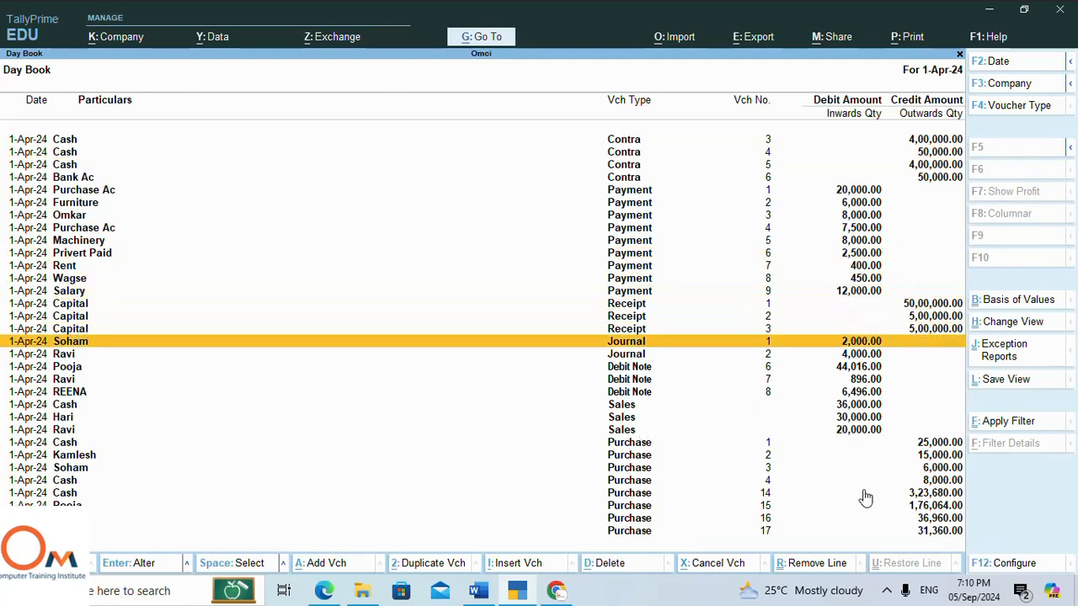
pyautogui.scroll(-1, 736, 463)
pyautogui.scroll(-2, 716, 421)
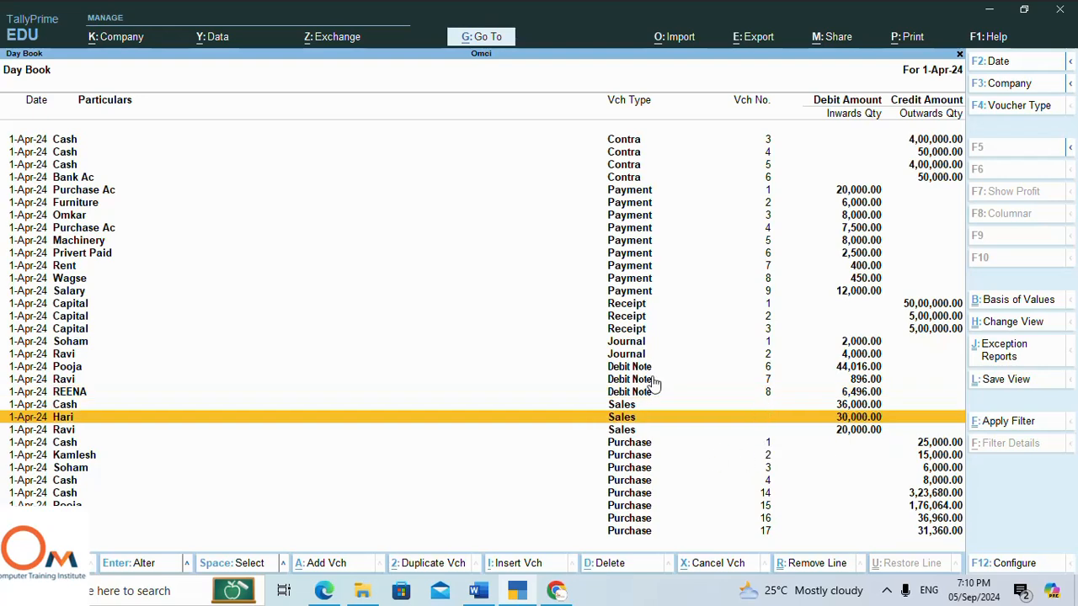
pyautogui.press('Escape')
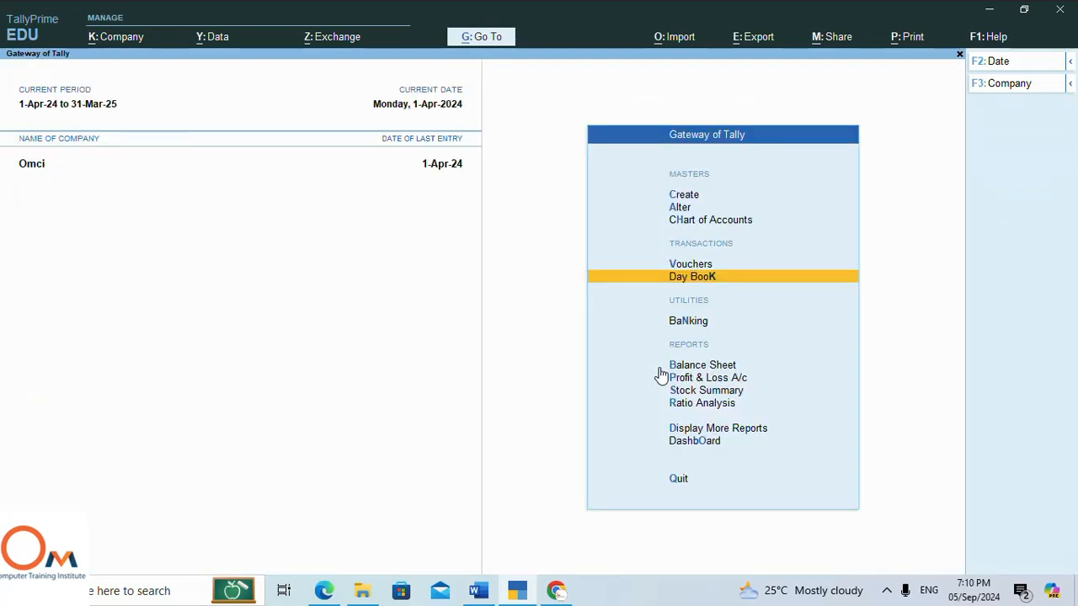
# Examine the closing balances of the stock groups in the Stock Summary, and close the report.
pyautogui.scroll(-4, 661, 374)
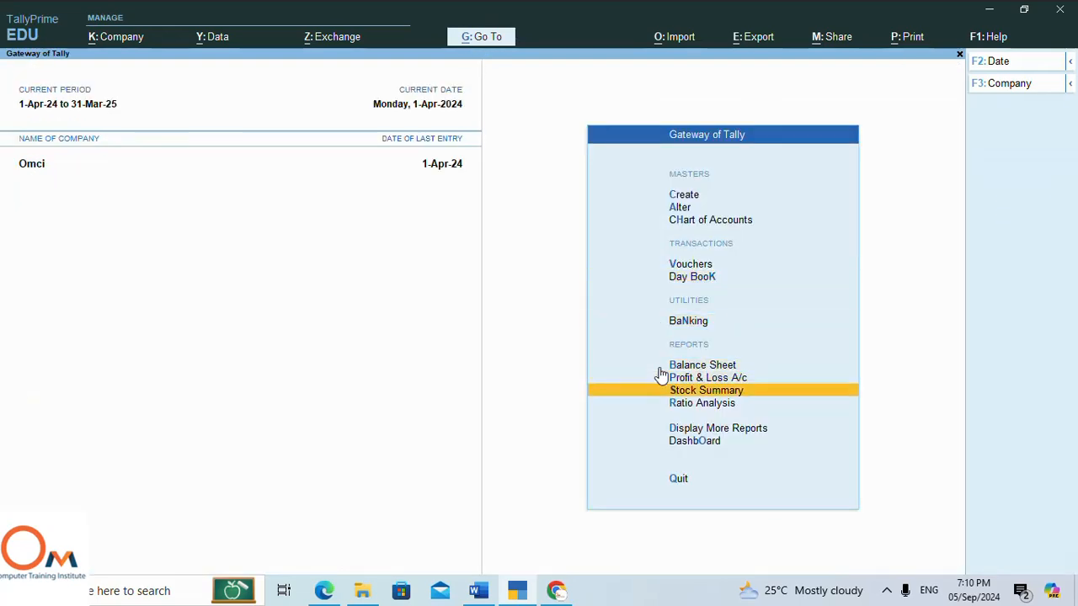
pyautogui.press('Return')
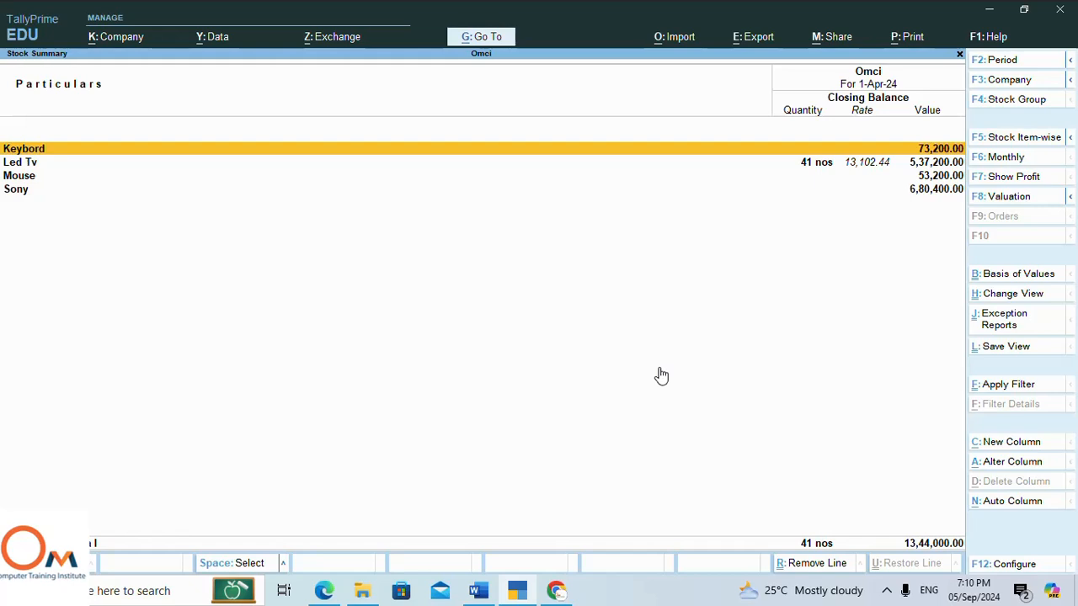
pyautogui.press('Escape')
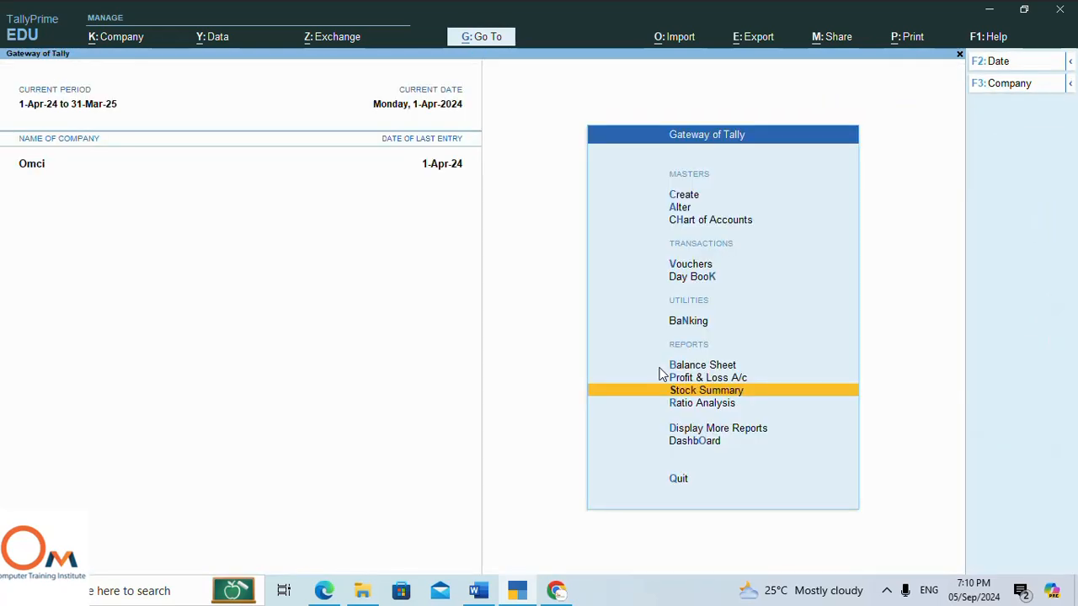
# Open the Account Books among the additional reports.
pyautogui.press('Down')
pyautogui.press('Down')
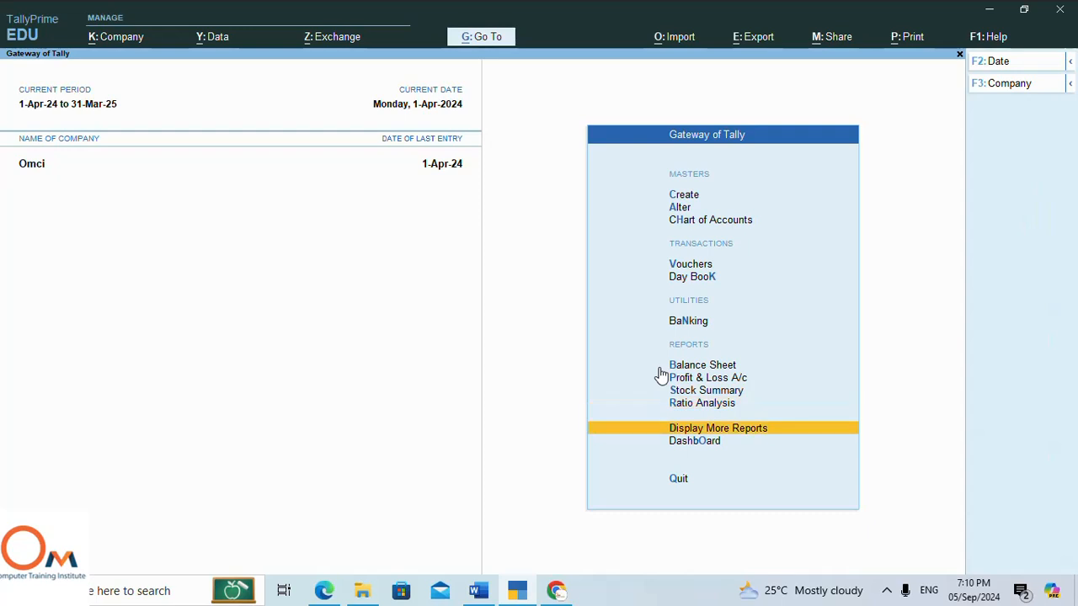
pyautogui.press('Return')
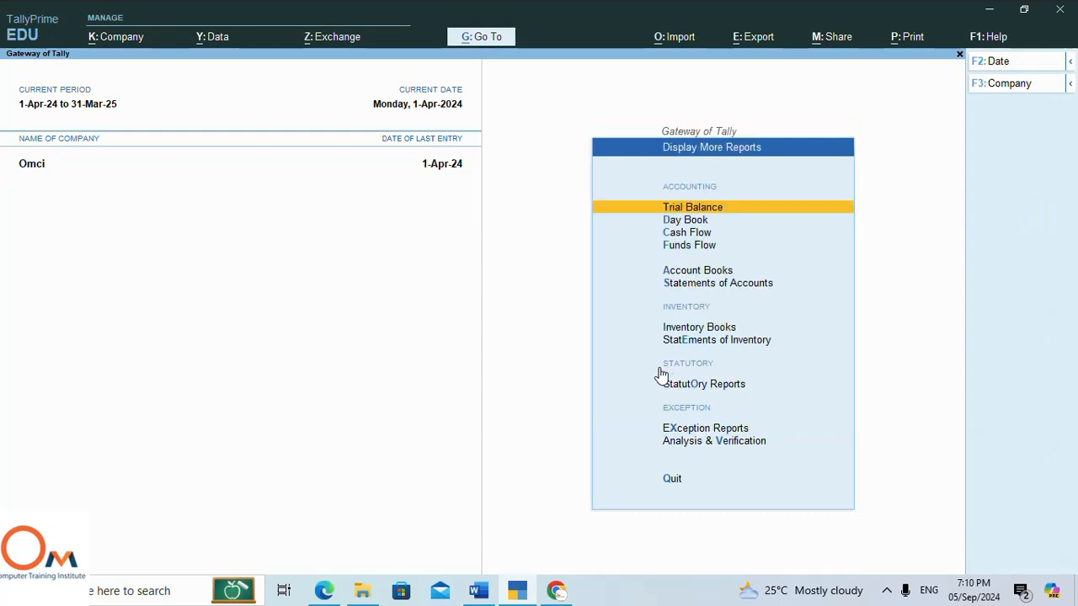
pyautogui.press('Down')
pyautogui.press('Down')
pyautogui.press('Down')
pyautogui.press('Down')
pyautogui.press('Return')
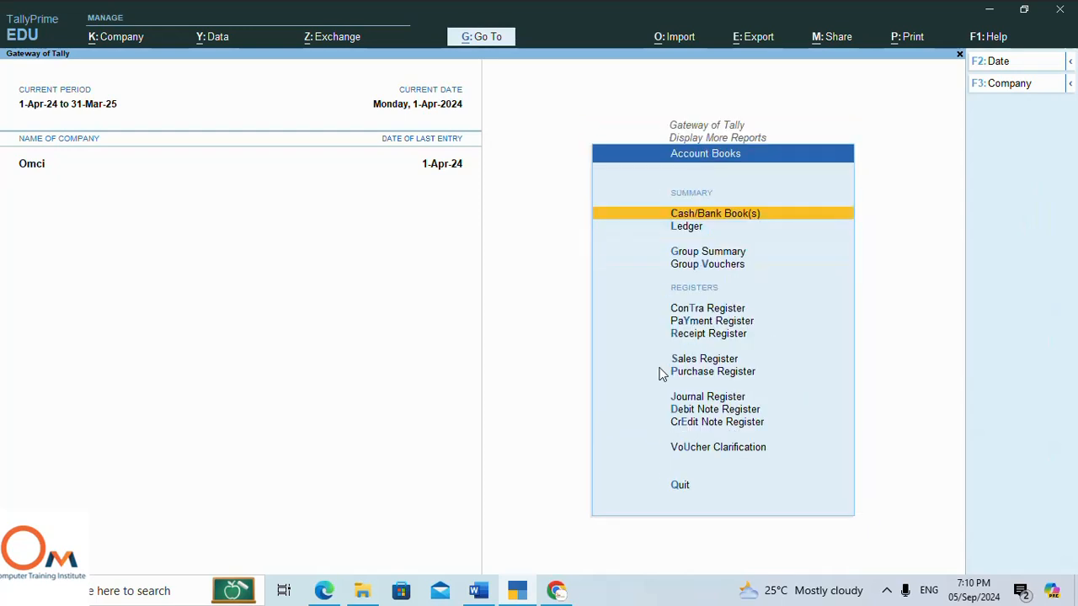
# Examine the April purchase vouchers in the Purchase Register, and return to the Account Books.
pyautogui.press('Down')
pyautogui.press('Down')
pyautogui.press('Down')
pyautogui.press('Down')
pyautogui.press('Down')
pyautogui.press('Down')
pyautogui.press('Down')
pyautogui.press('Down')
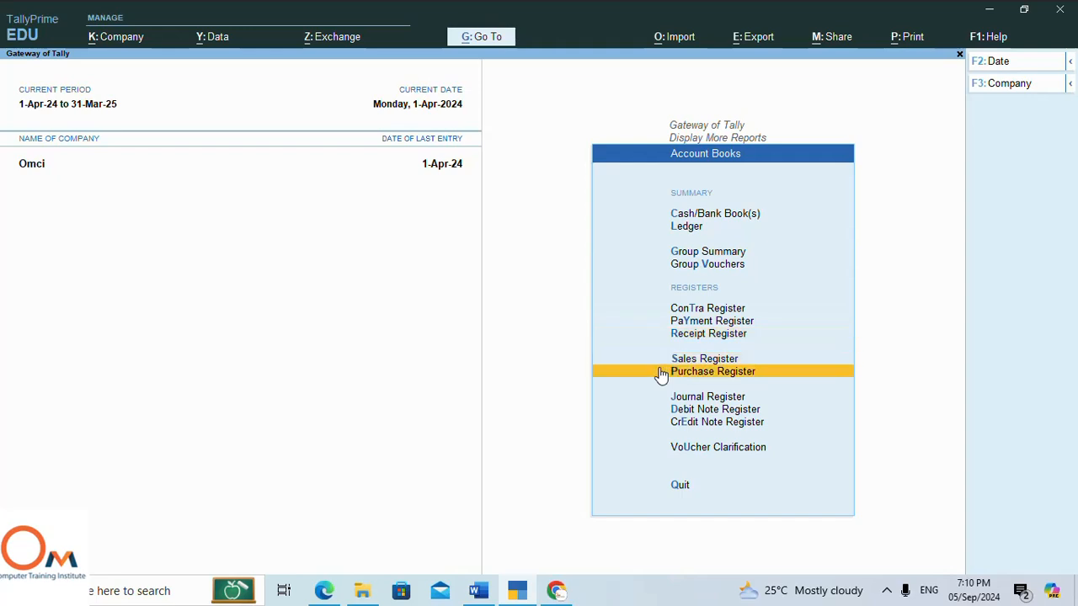
pyautogui.press('Return')
pyautogui.press('Return')
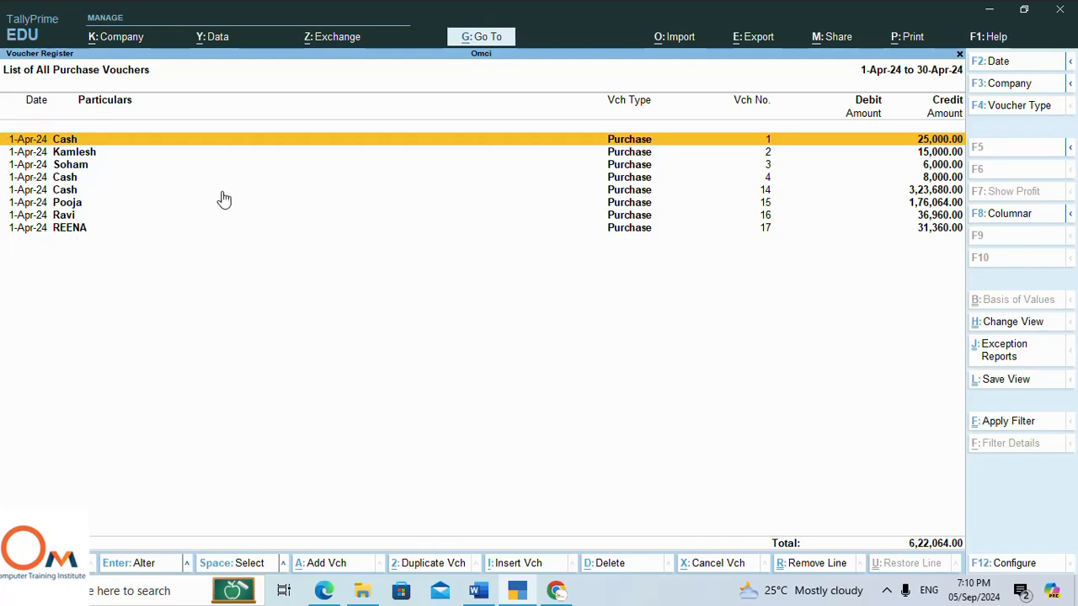
pyautogui.press('Escape')
pyautogui.press('Escape')
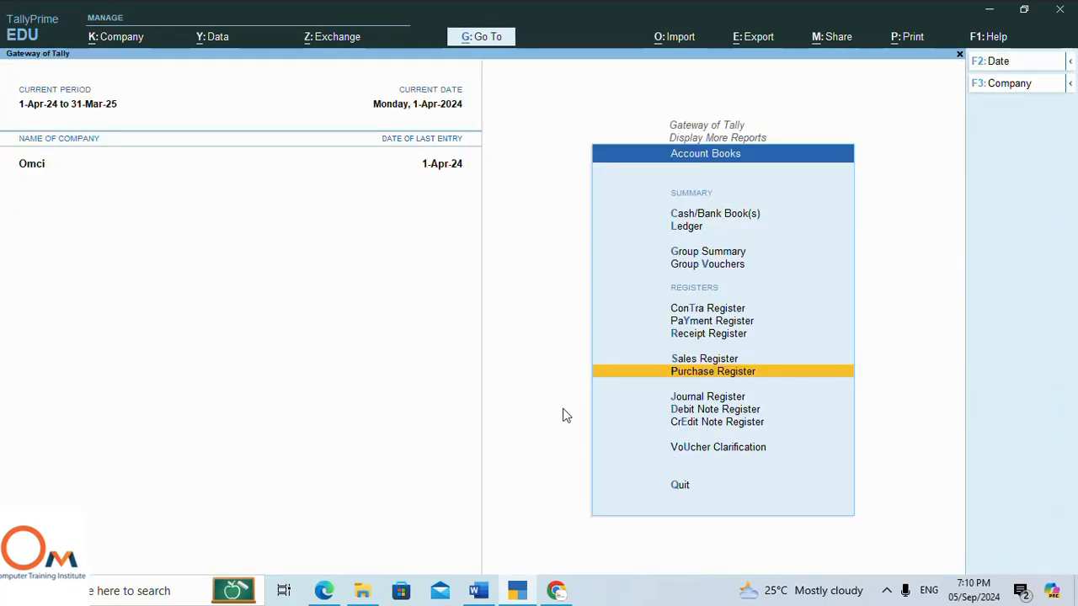
pyautogui.click(886, 591)
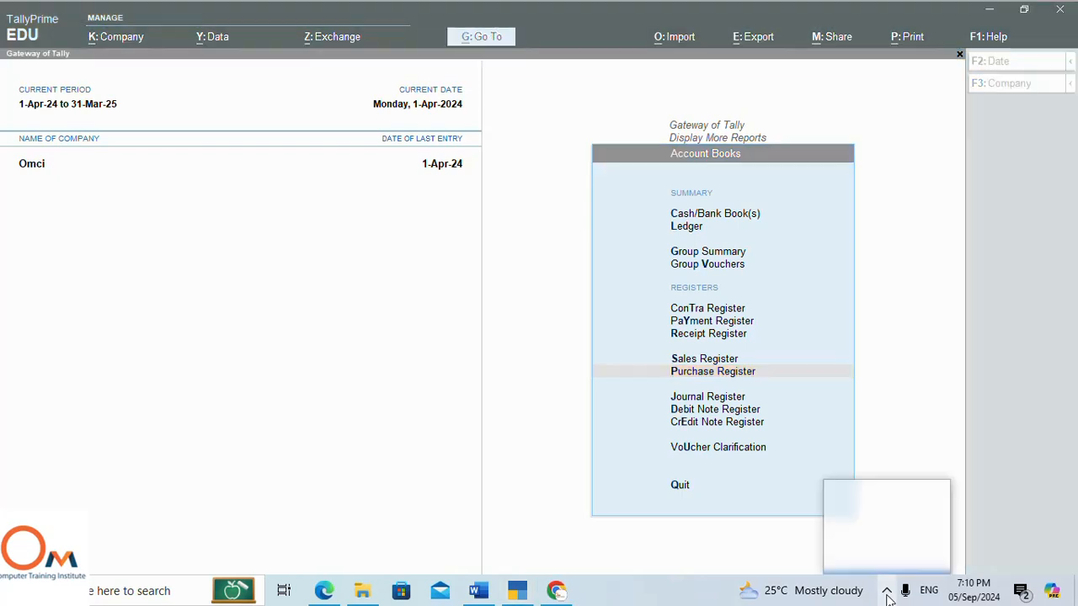